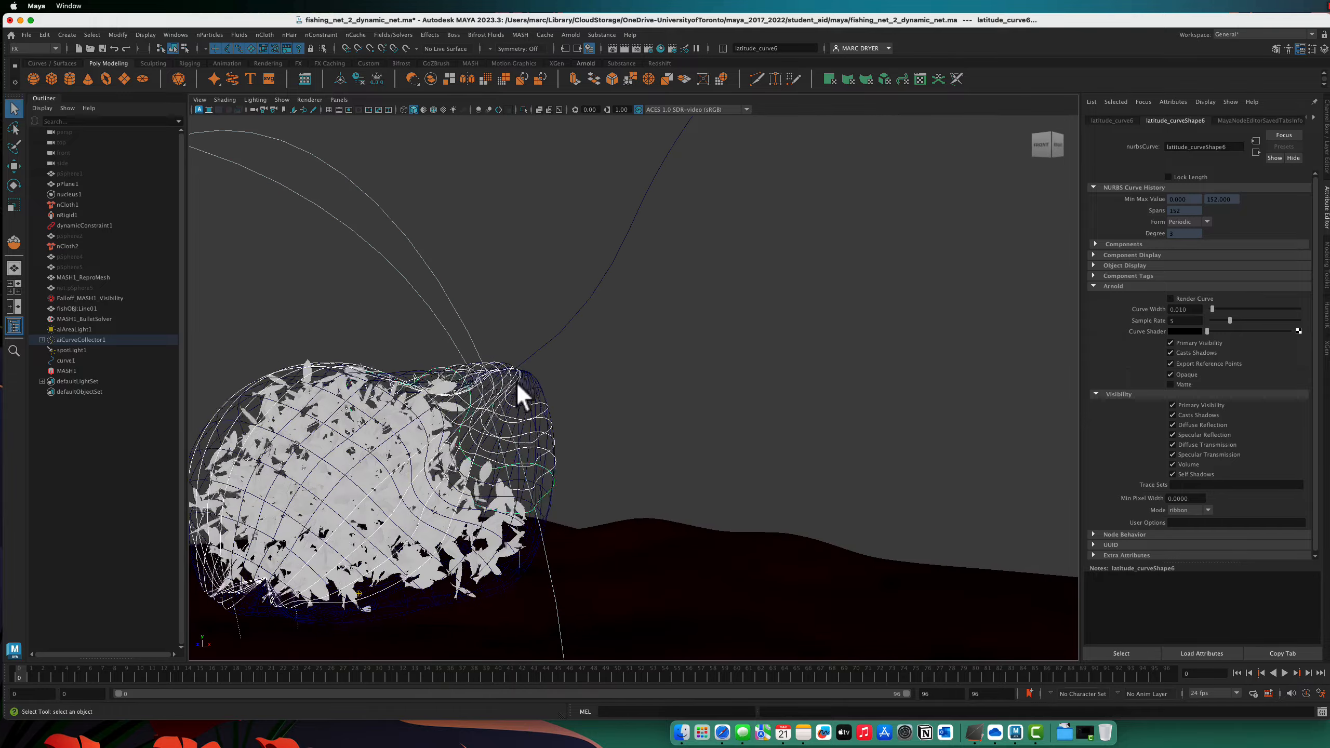
- Examine the finished fishing net scene, including its saved render snapshot in the Arnold RenderView
{"action": "middle_click_drag", "start_coordinate": [495, 392], "coordinate": [700, 364], "text": "alt"}
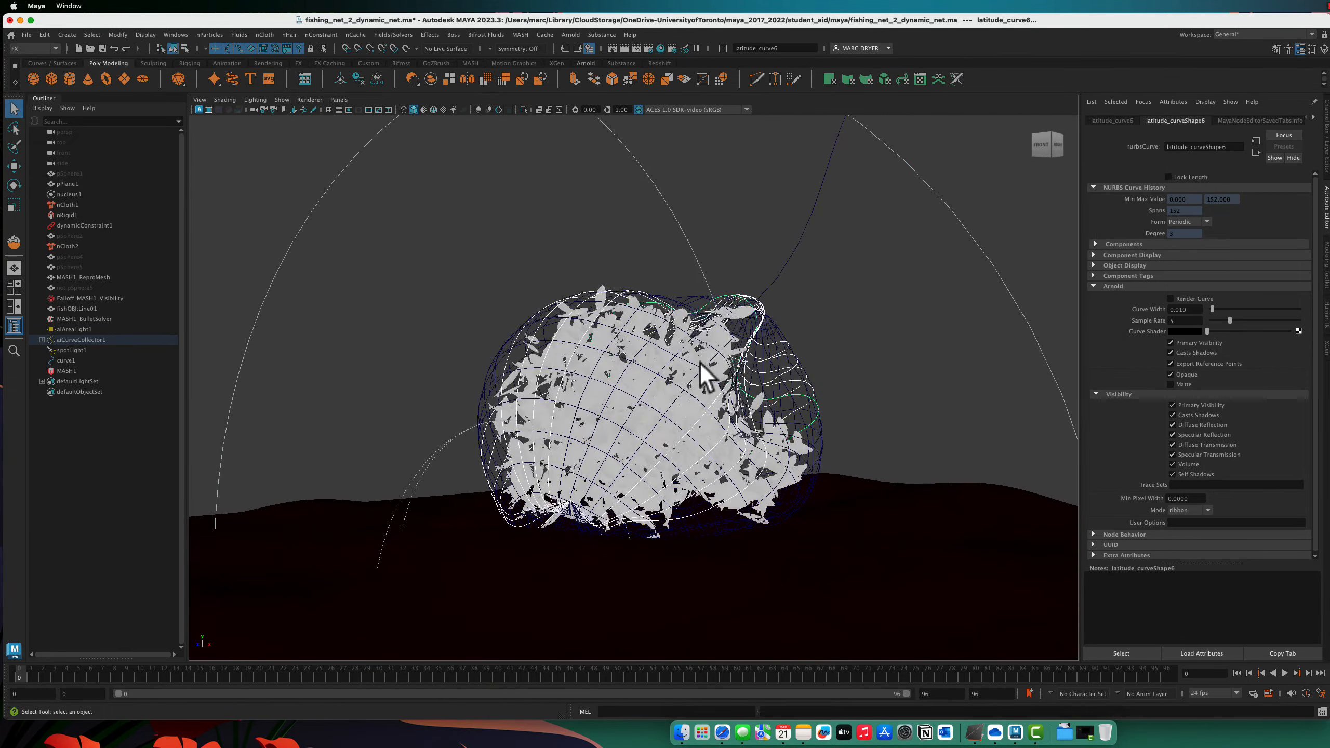
{"action": "left_click_drag", "start_coordinate": [700, 364], "coordinate": [623, 389], "text": "alt"}
{"action": "right_click_drag", "start_coordinate": [623, 388], "coordinate": [522, 377], "text": "alt"}
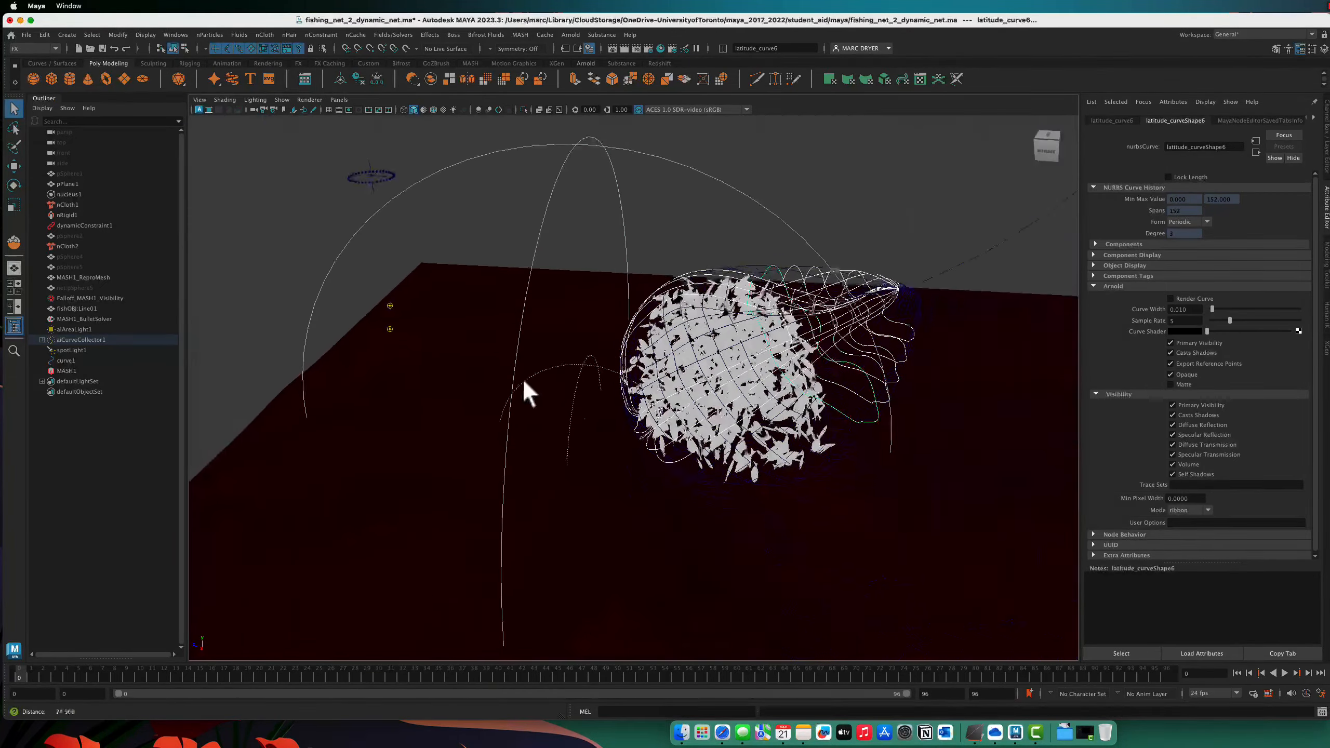
{"action": "left_click_drag", "start_coordinate": [522, 377], "coordinate": [666, 507], "text": "alt"}
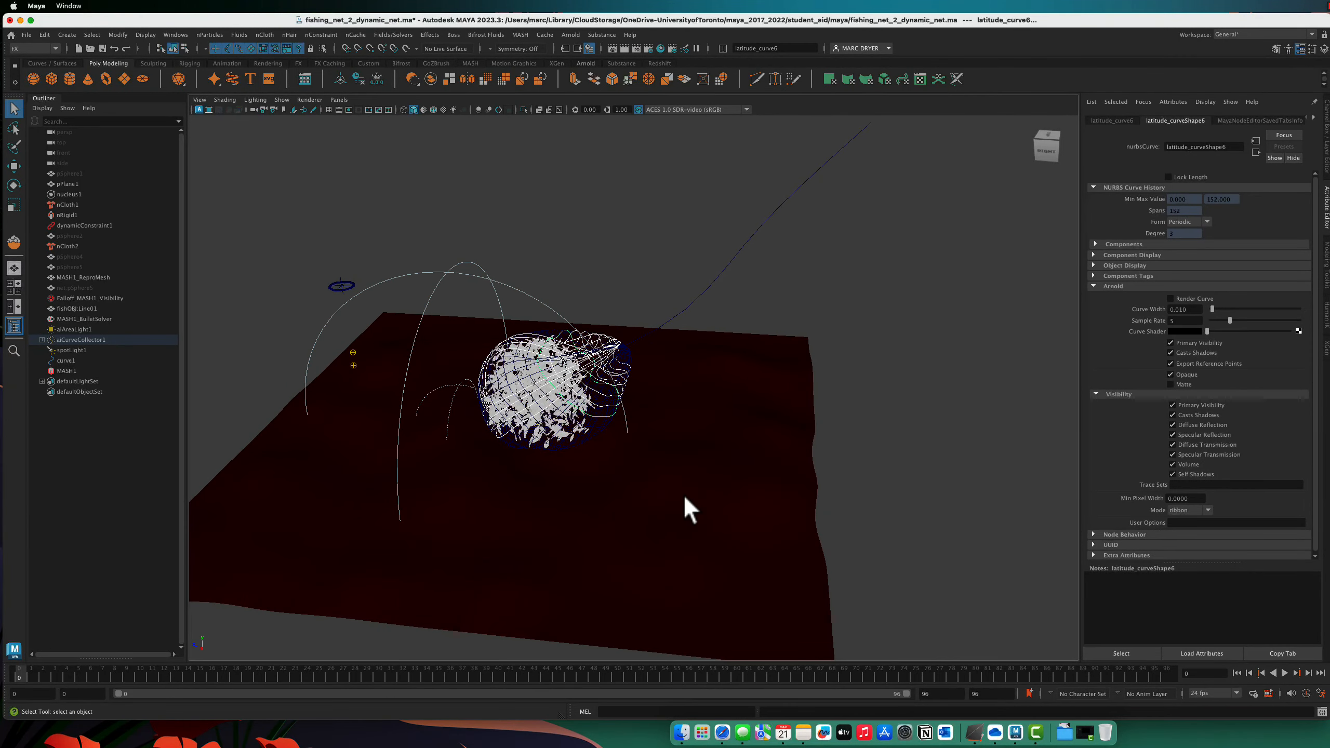
{"action": "left_click_drag", "start_coordinate": [657, 442], "coordinate": [584, 335], "text": "alt"}
{"action": "left_click", "coordinate": [570, 35]}
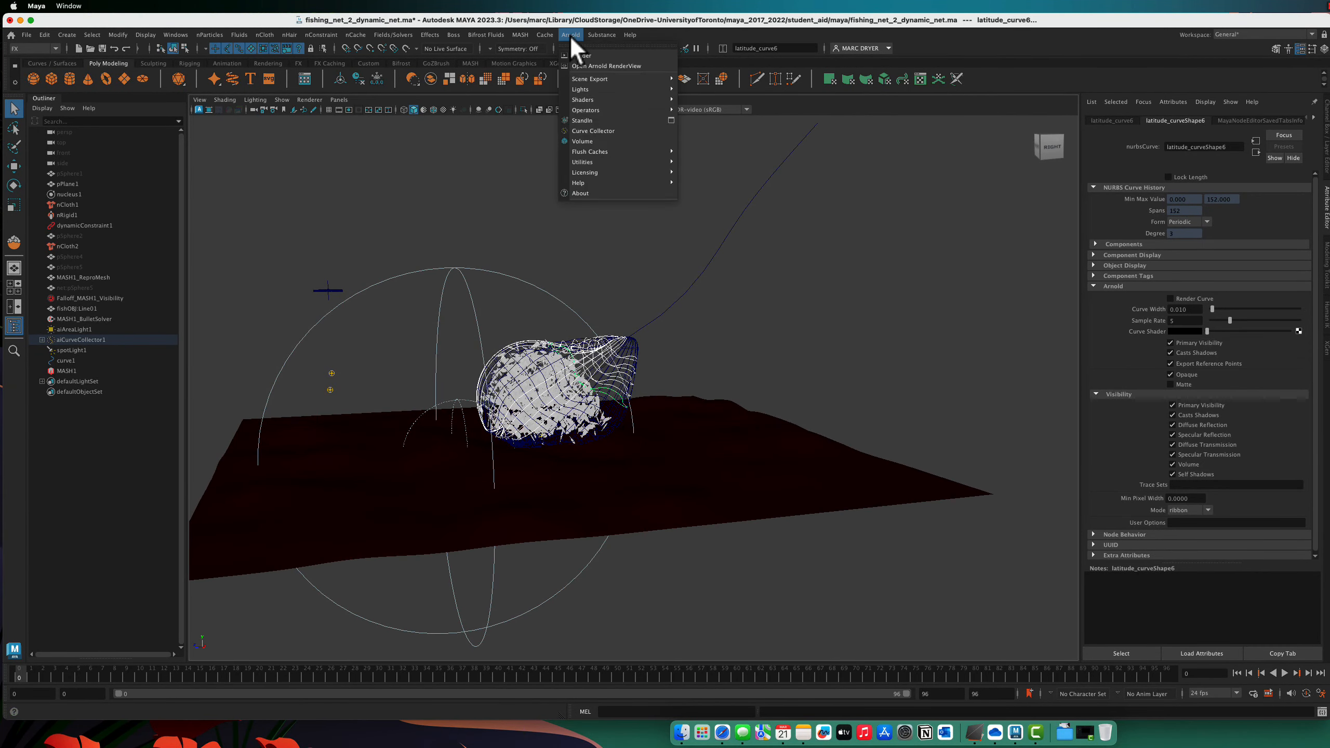
{"action": "left_click", "coordinate": [583, 66]}
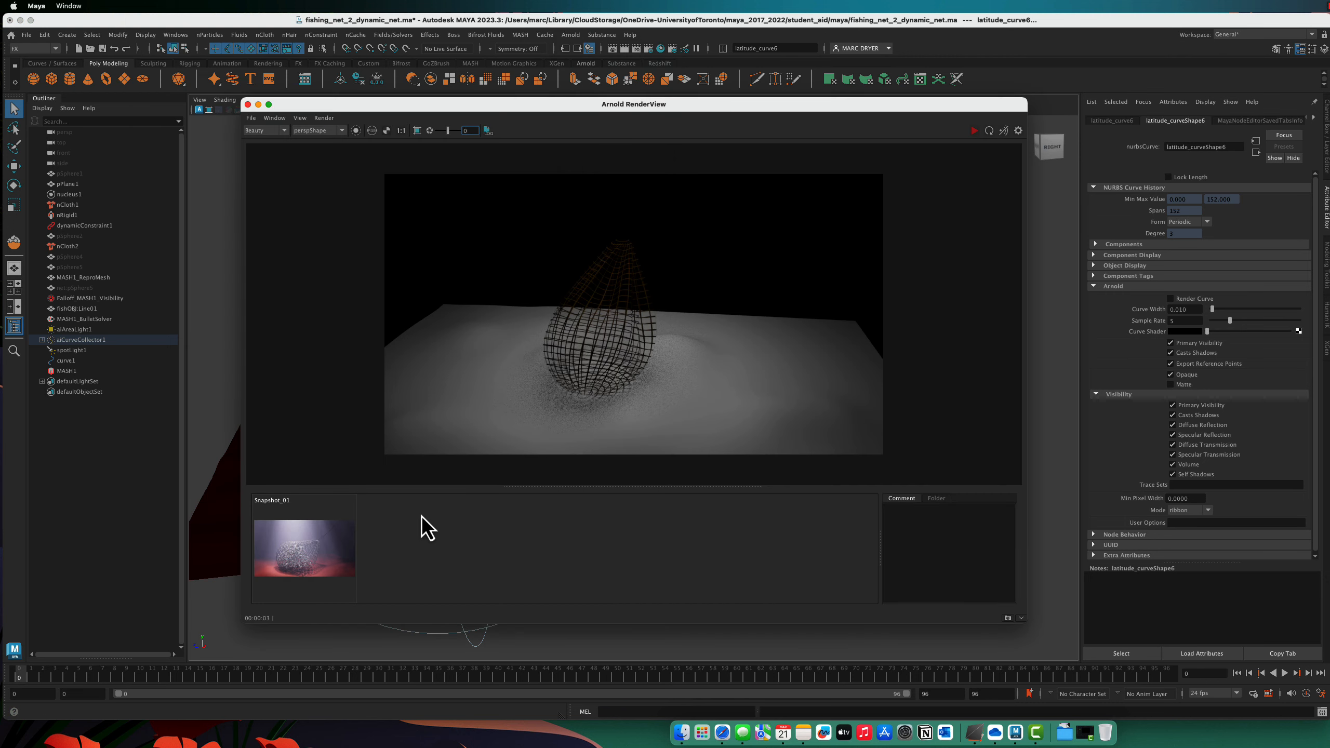
{"action": "left_click", "coordinate": [325, 564]}
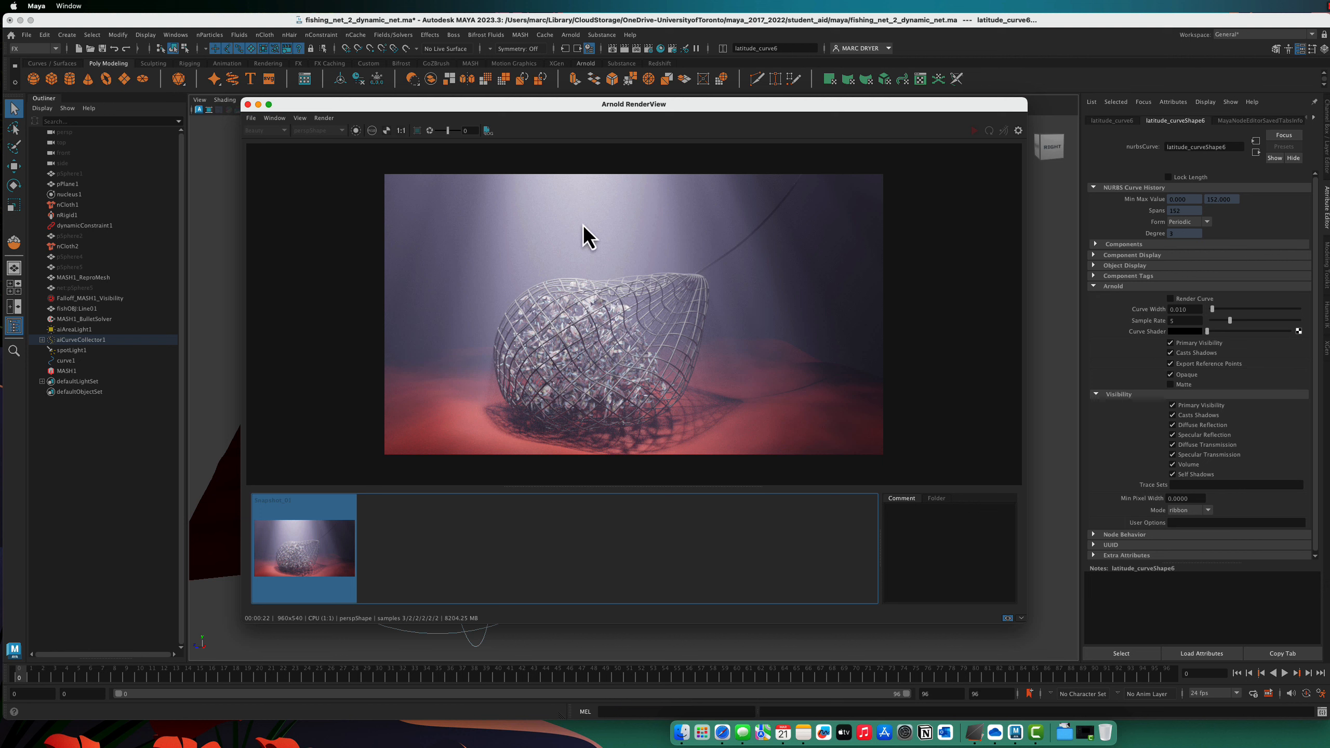
- Start a new scene without saving changes to the current one, and close the Arnold RenderView
{"action": "left_click", "coordinate": [219, 215]}
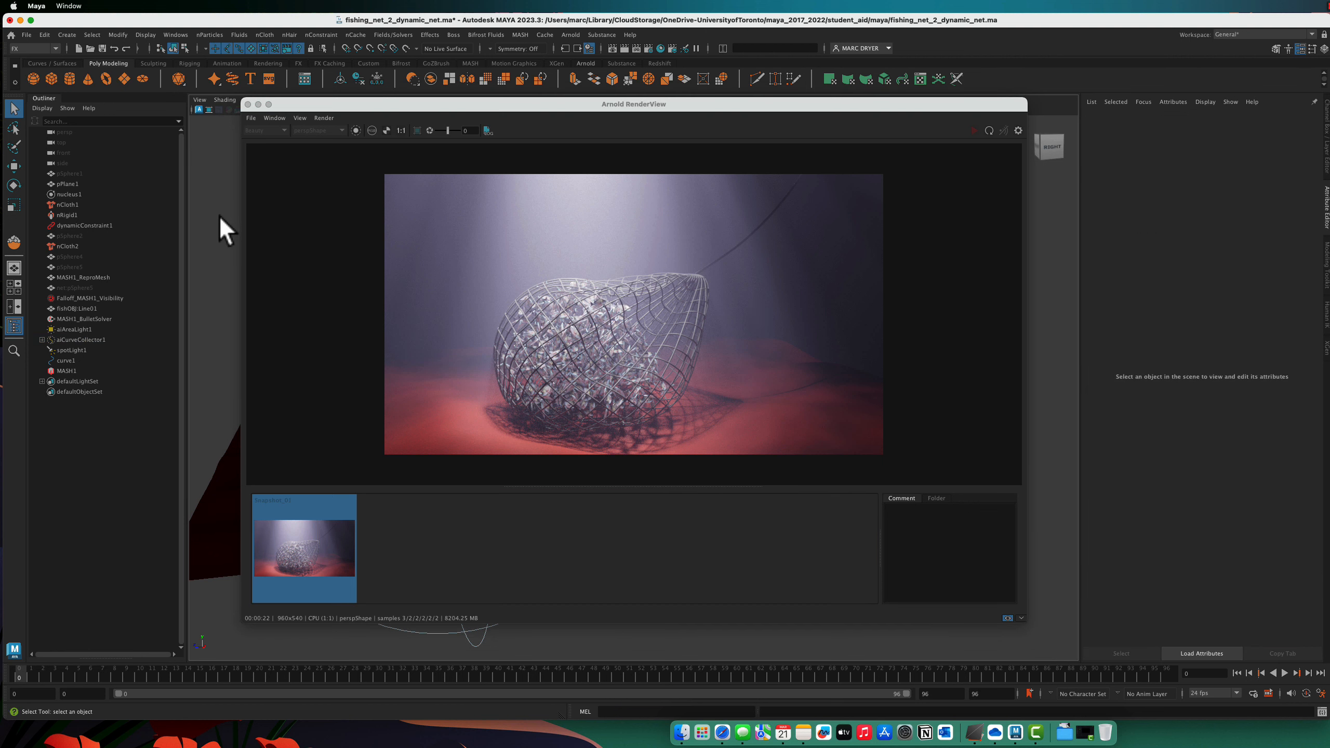
{"action": "left_click", "coordinate": [26, 32]}
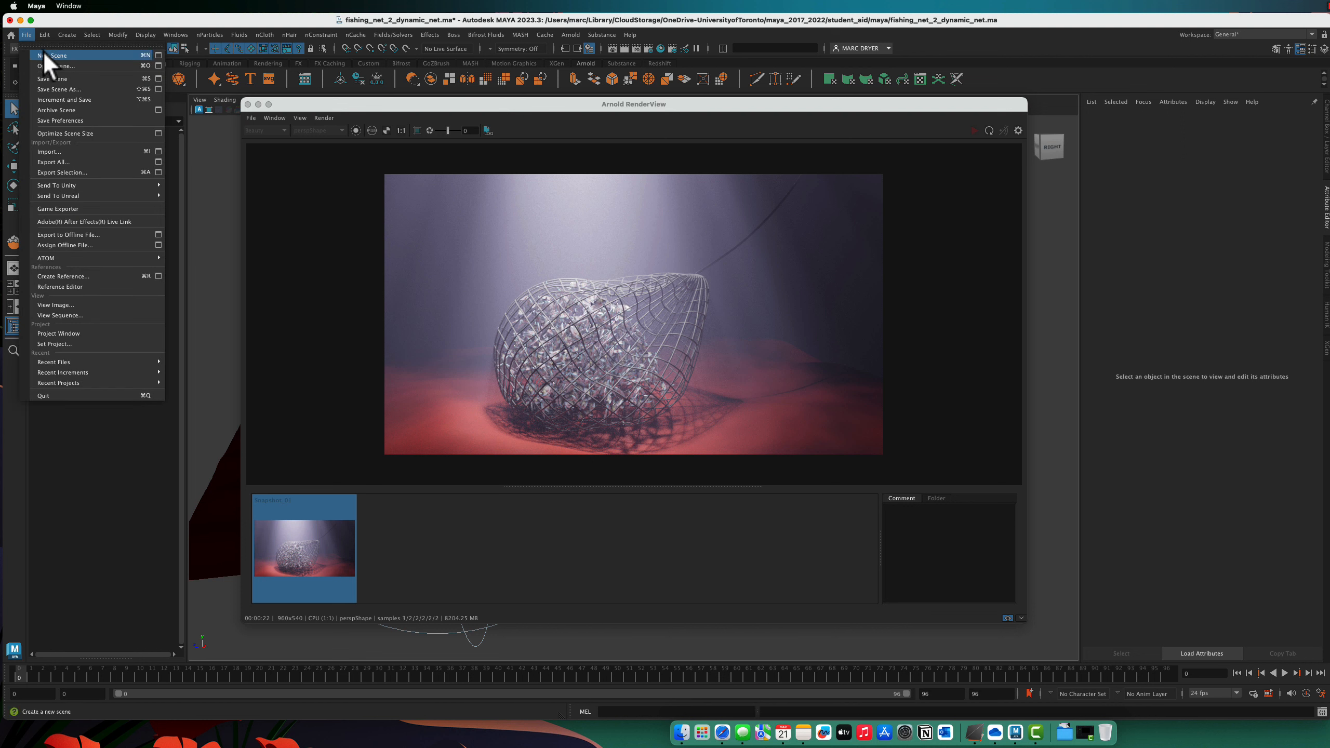
{"action": "left_click", "coordinate": [45, 54]}
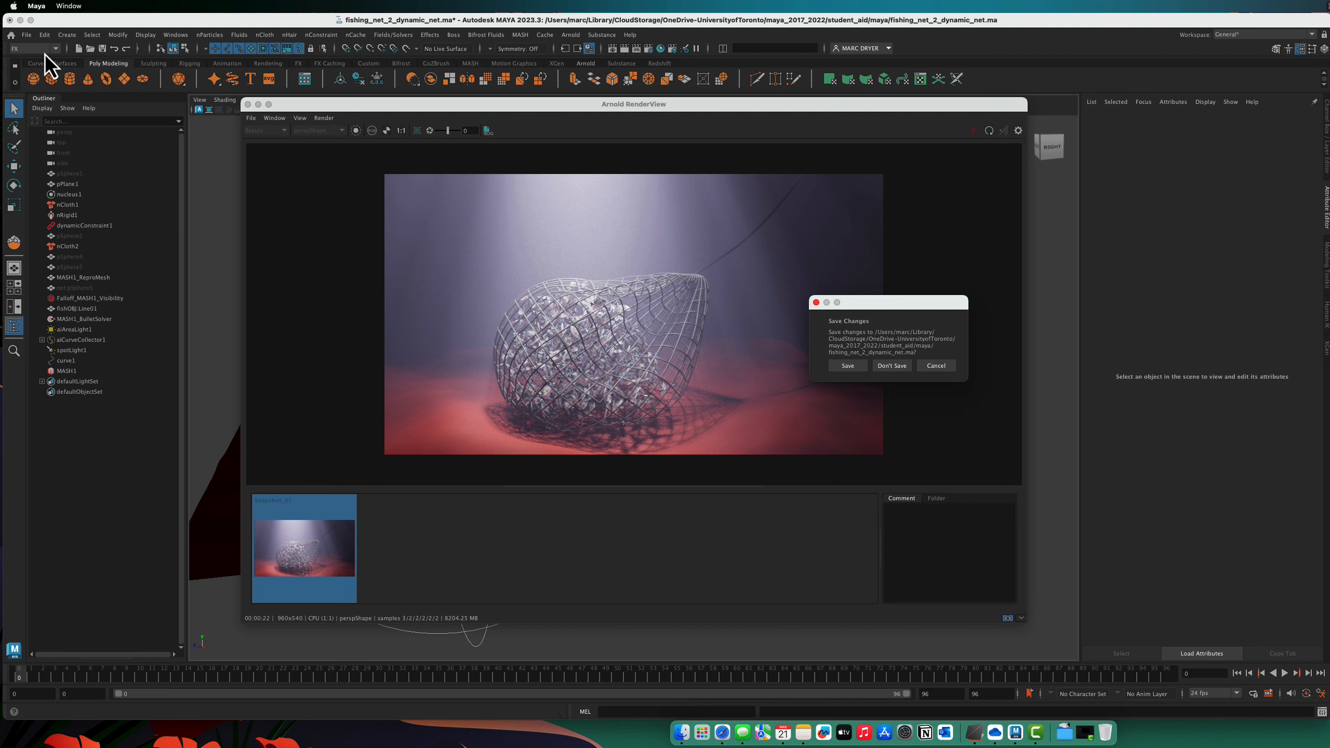
{"action": "left_click", "coordinate": [891, 366]}
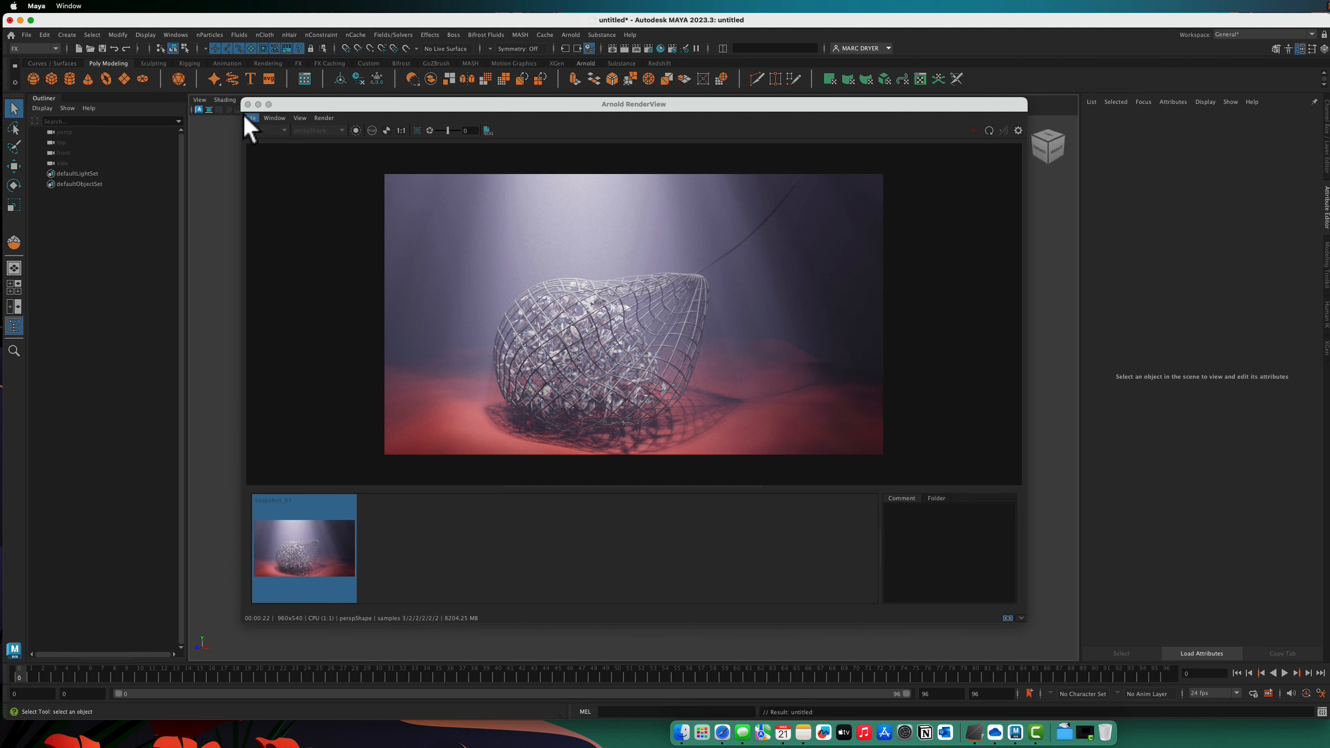
{"action": "left_click", "coordinate": [248, 104]}
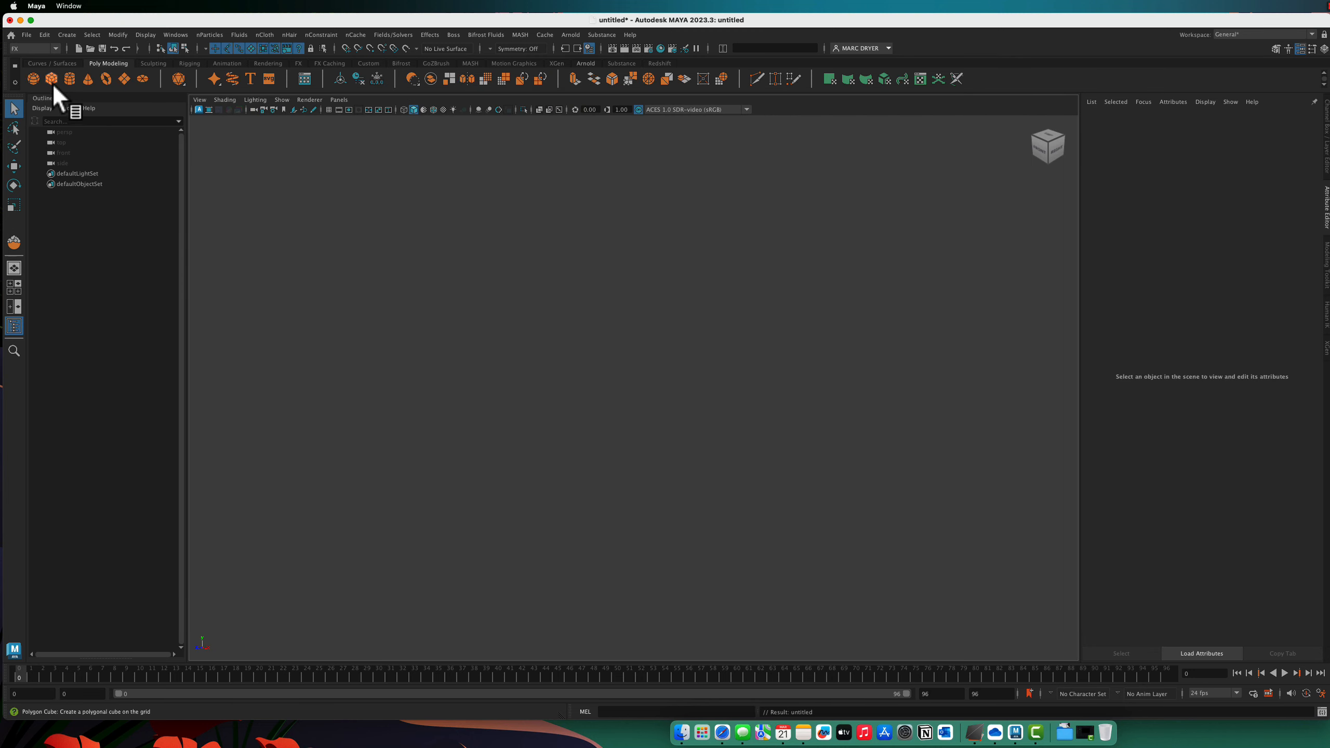
- Create a polygon plane at the origin and scale it uniformly to about 20.129
{"action": "left_click", "coordinate": [122, 78]}
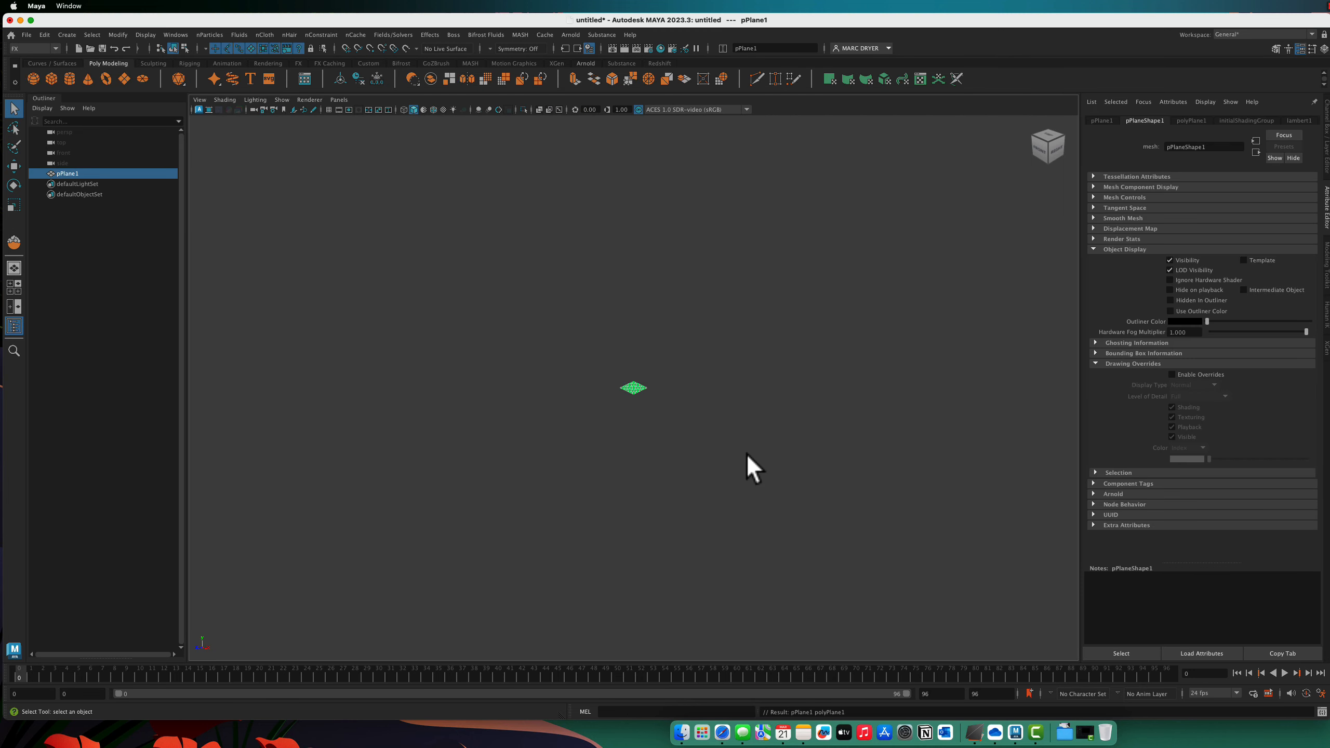
{"action": "key", "text": "r"}
{"action": "left_click_drag", "start_coordinate": [629, 388], "coordinate": [891, 389]}
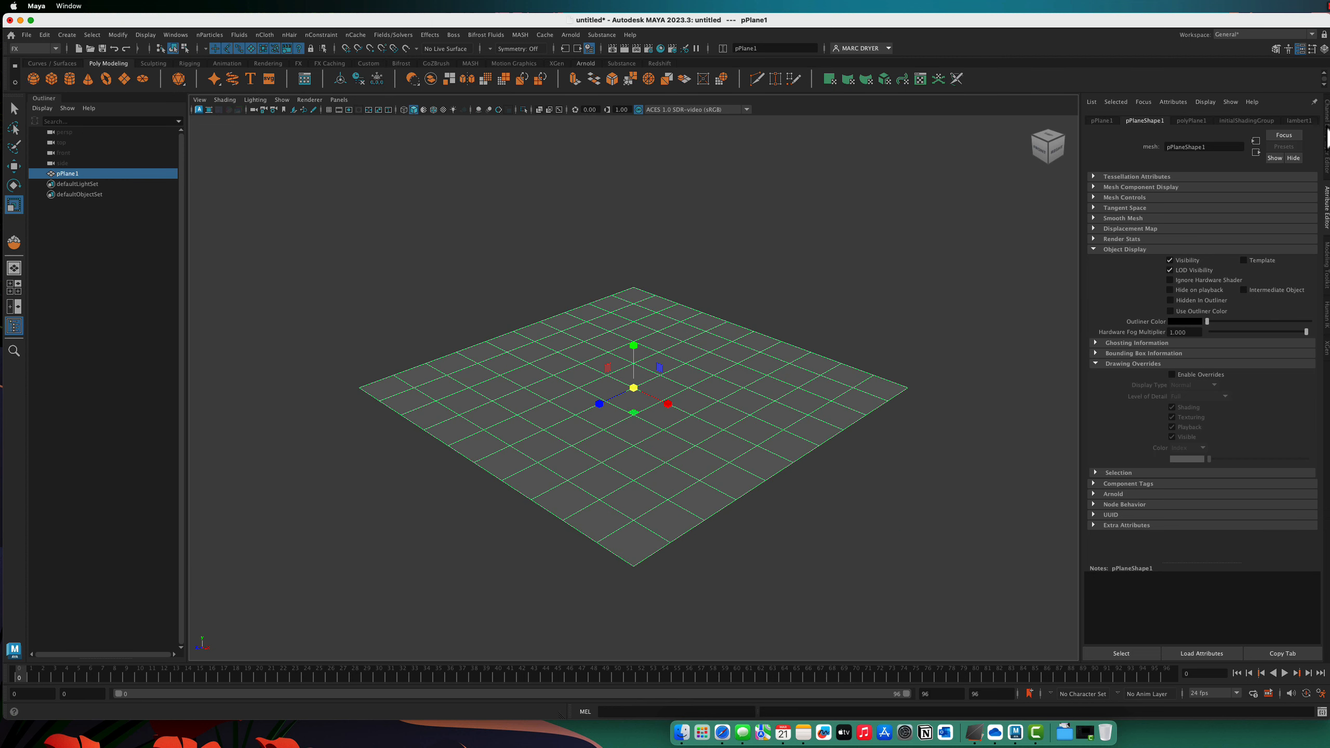
- Set the plane's width and height subdivisions to 50 each
{"action": "left_click", "coordinate": [1326, 138]}
{"action": "left_click", "coordinate": [1227, 239]}
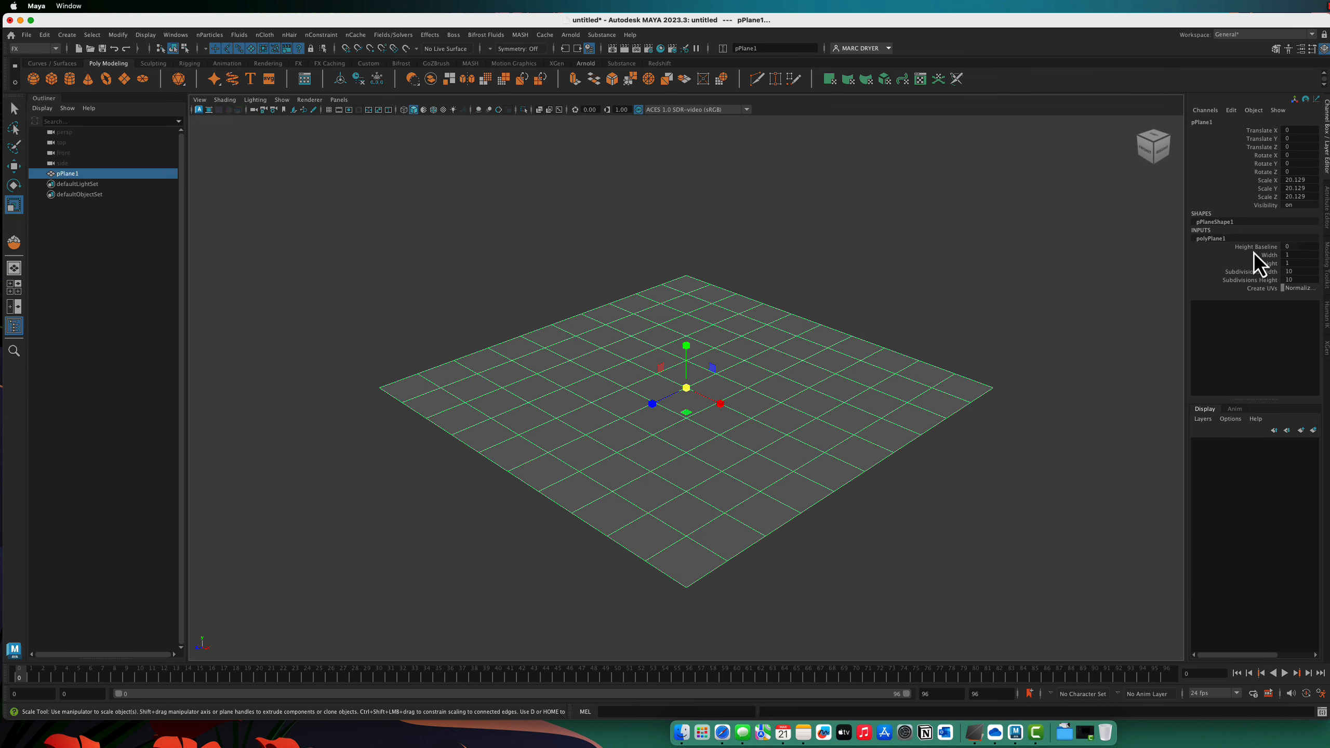
{"action": "left_click_drag", "start_coordinate": [1269, 272], "coordinate": [1272, 284]}
{"action": "middle_click_drag", "start_coordinate": [931, 243], "coordinate": [1153, 239]}
{"action": "left_click_drag", "start_coordinate": [931, 284], "coordinate": [559, 254], "text": "alt"}
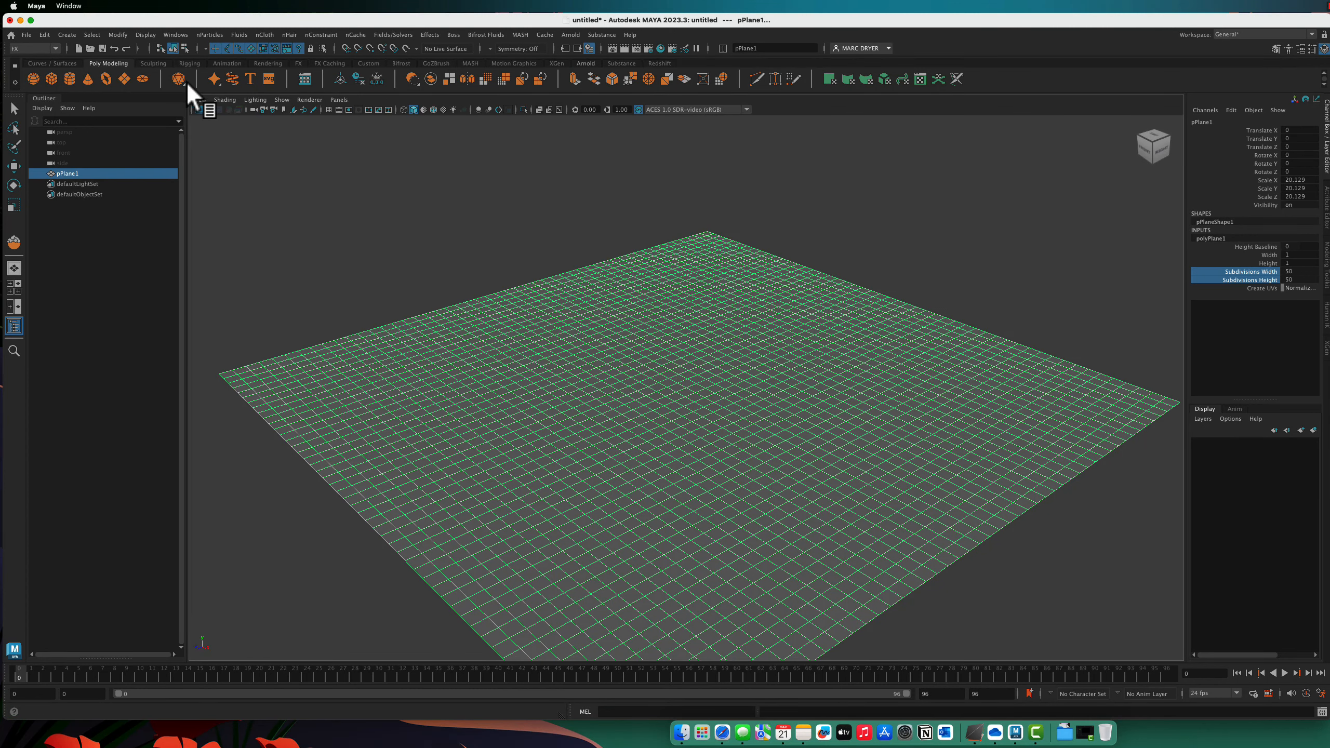
- Raise soft, irregular hills across the whole plane with the Foamy sculpting tool to form an uneven ground surface
{"action": "left_click", "coordinate": [153, 63]}
{"action": "left_click", "coordinate": [143, 79]}
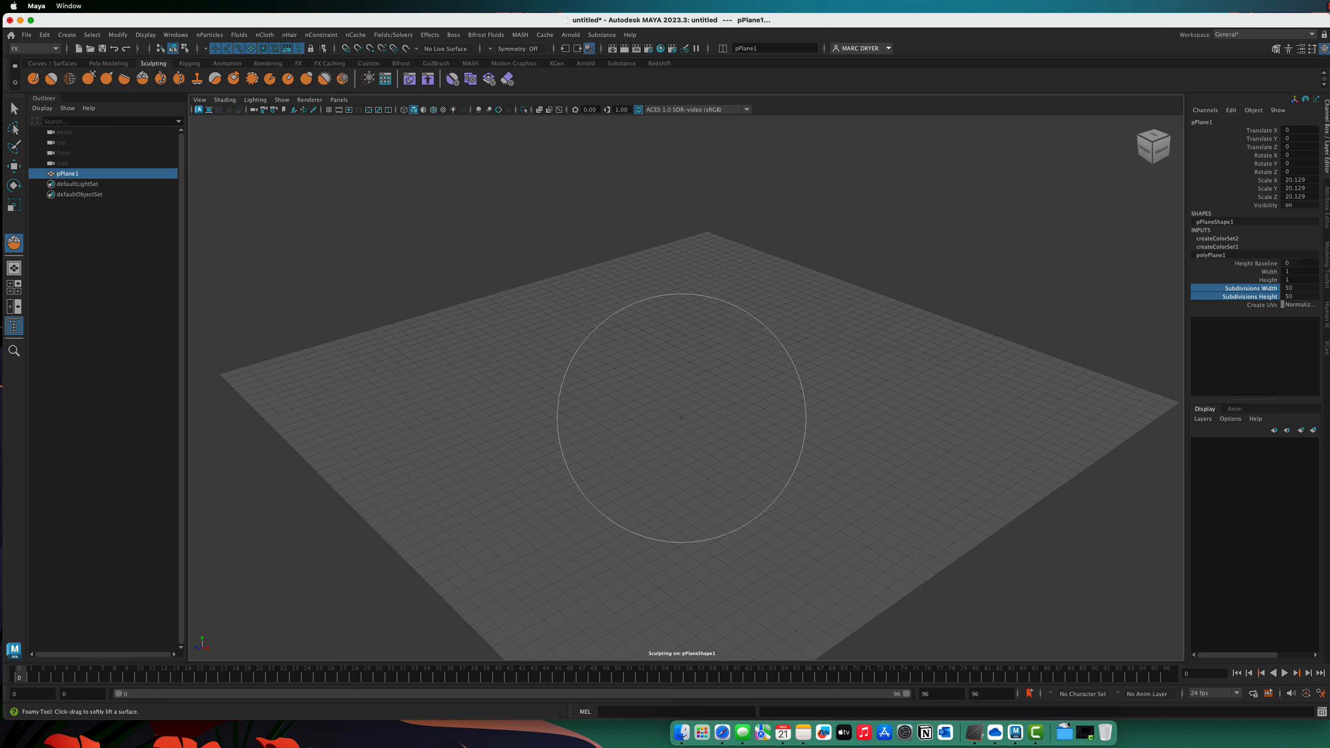
{"action": "mouse_move", "coordinate": [696, 445]}
{"action": "left_mouse_down"}
{"action": "mouse_move", "coordinate": [718, 444]}
{"action": "mouse_move", "coordinate": [684, 441]}
{"action": "left_mouse_up"}
{"action": "left_click_drag", "start_coordinate": [469, 425], "coordinate": [445, 426]}
{"action": "left_click_drag", "start_coordinate": [497, 354], "coordinate": [576, 340]}
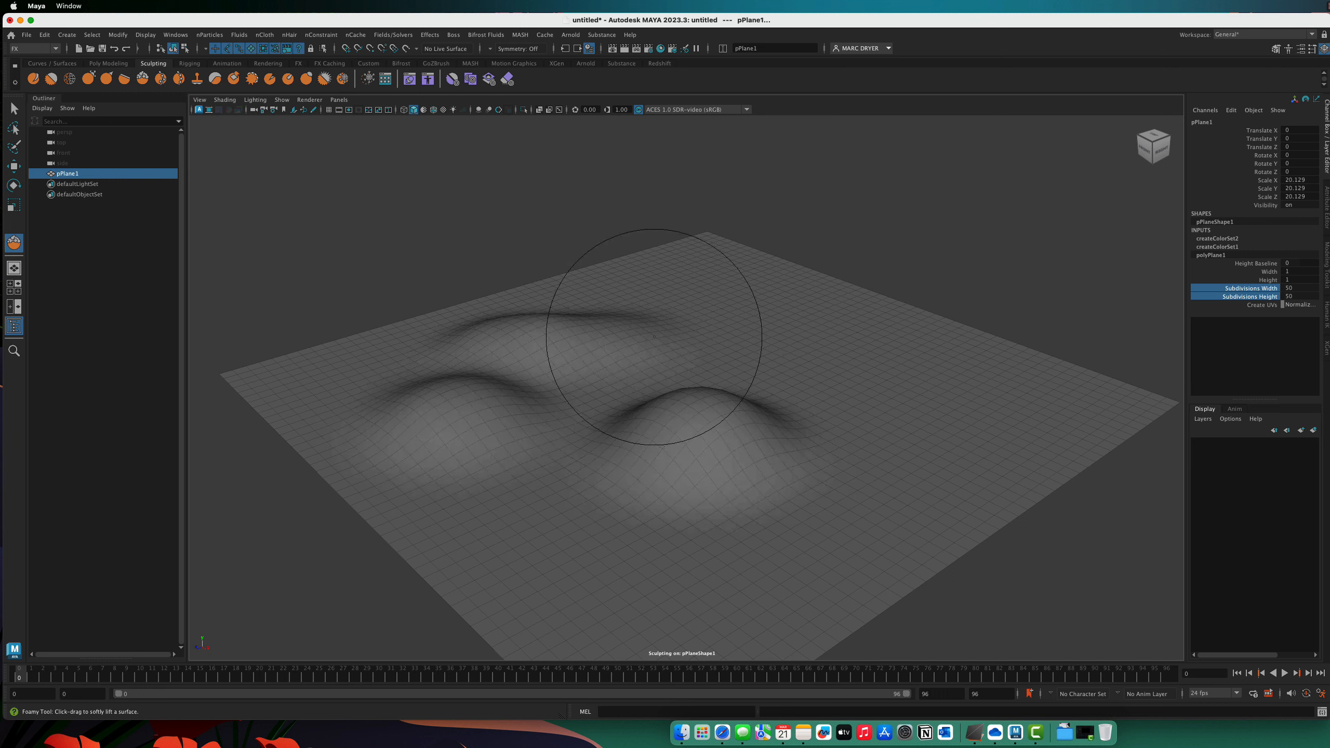
{"action": "left_click_drag", "start_coordinate": [676, 339], "coordinate": [730, 336]}
{"action": "left_click_drag", "start_coordinate": [773, 296], "coordinate": [827, 311]}
{"action": "left_click_drag", "start_coordinate": [872, 377], "coordinate": [885, 390]}
{"action": "left_click_drag", "start_coordinate": [859, 466], "coordinate": [832, 482]}
{"action": "left_click_drag", "start_coordinate": [675, 555], "coordinate": [644, 558]}
{"action": "left_click_drag", "start_coordinate": [544, 516], "coordinate": [524, 508]}
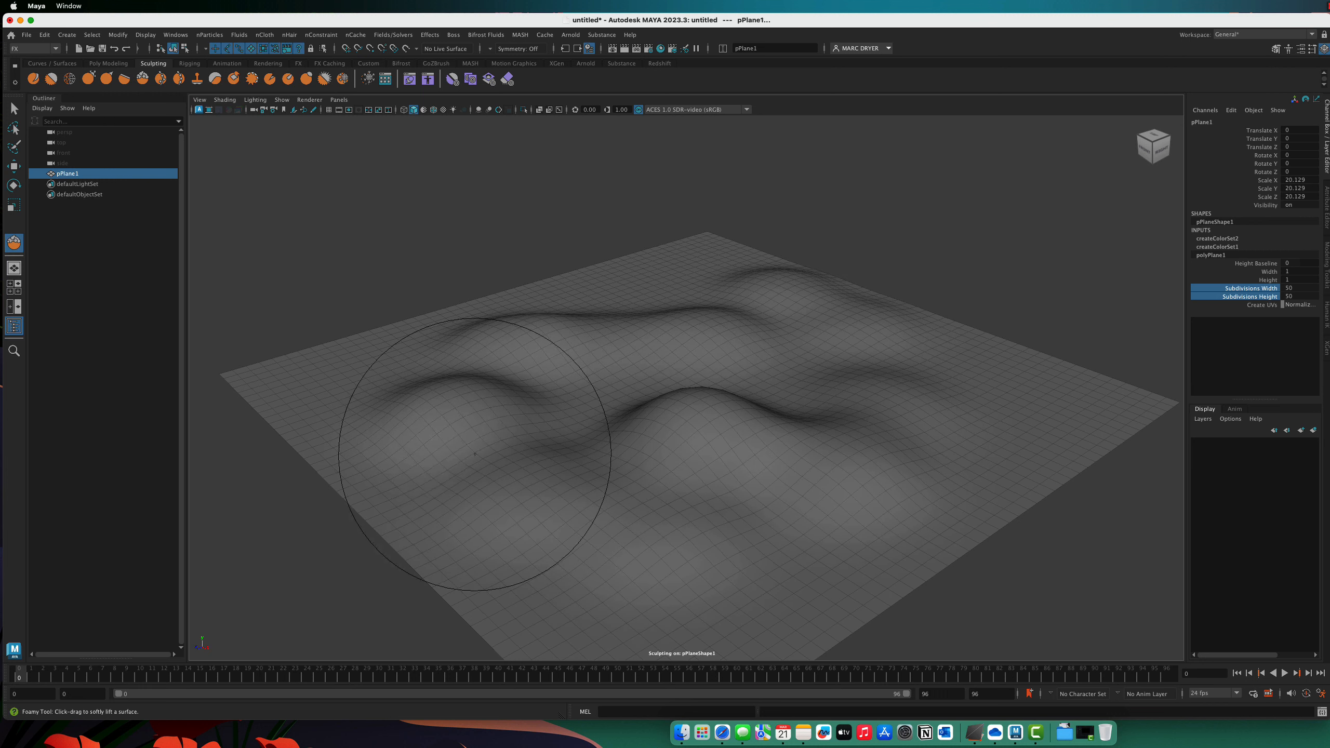
{"action": "left_click_drag", "start_coordinate": [429, 438], "coordinate": [411, 430]}
{"action": "mouse_move", "coordinate": [418, 335]}
{"action": "left_mouse_down"}
{"action": "mouse_move", "coordinate": [681, 272]}
{"action": "mouse_move", "coordinate": [863, 340]}
{"action": "mouse_move", "coordinate": [962, 457]}
{"action": "mouse_move", "coordinate": [864, 508]}
{"action": "left_mouse_up"}
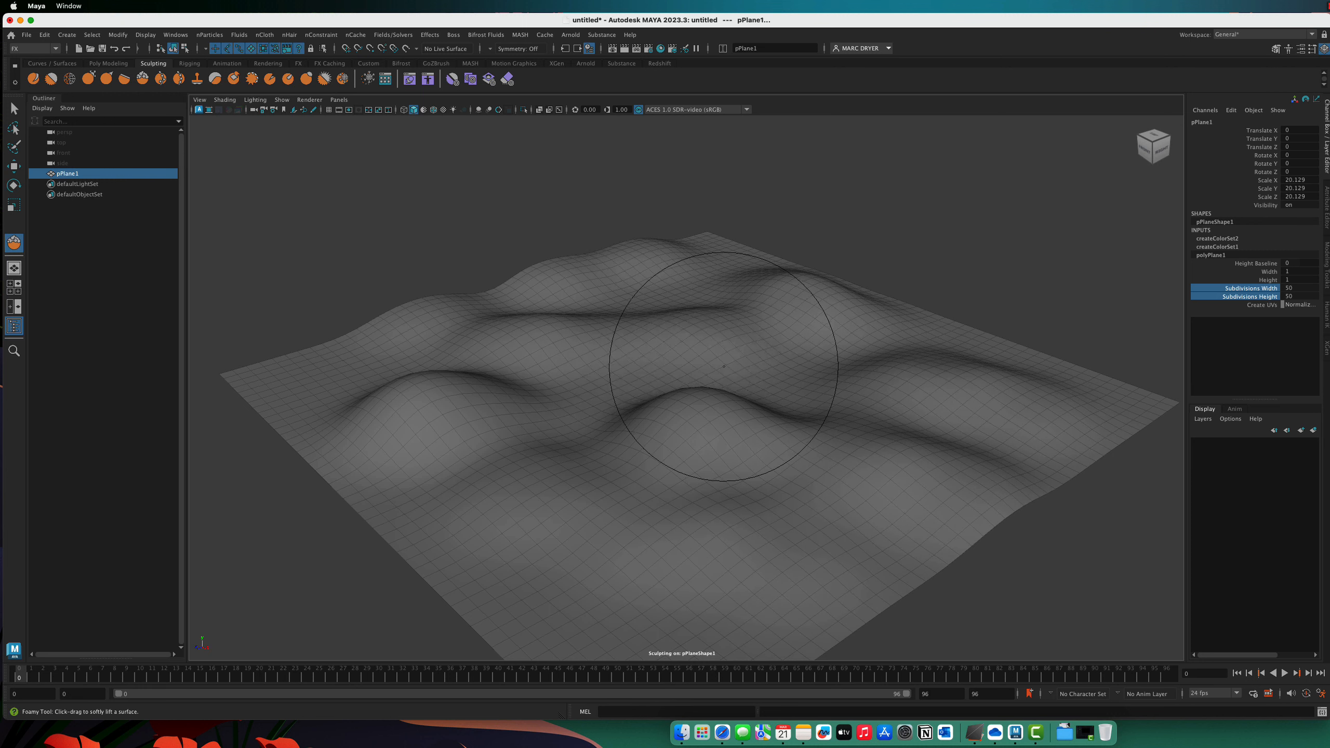
- Smooth the sculpted hills and the plane's edges with the Smooth brush, and leave sculpting mode
{"action": "left_click_drag", "start_coordinate": [693, 407], "coordinate": [701, 422], "text": "shift"}
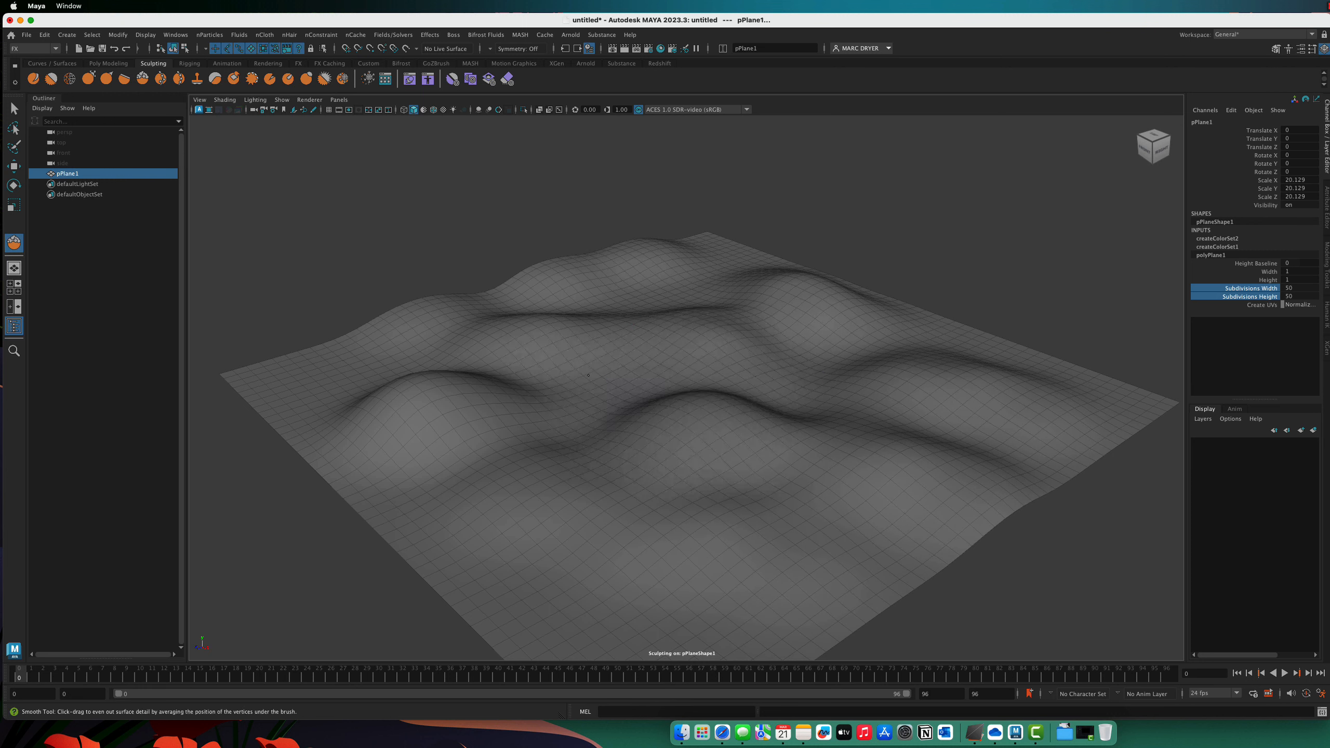
{"action": "left_click_drag", "start_coordinate": [550, 374], "coordinate": [299, 440], "text": "shift"}
{"action": "mouse_move", "coordinate": [520, 484]}
{"action": "left_mouse_down", "text": "shift"}
{"action": "mouse_move", "coordinate": [916, 576]}
{"action": "mouse_move", "coordinate": [873, 367]}
{"action": "left_mouse_up", "text": "shift"}
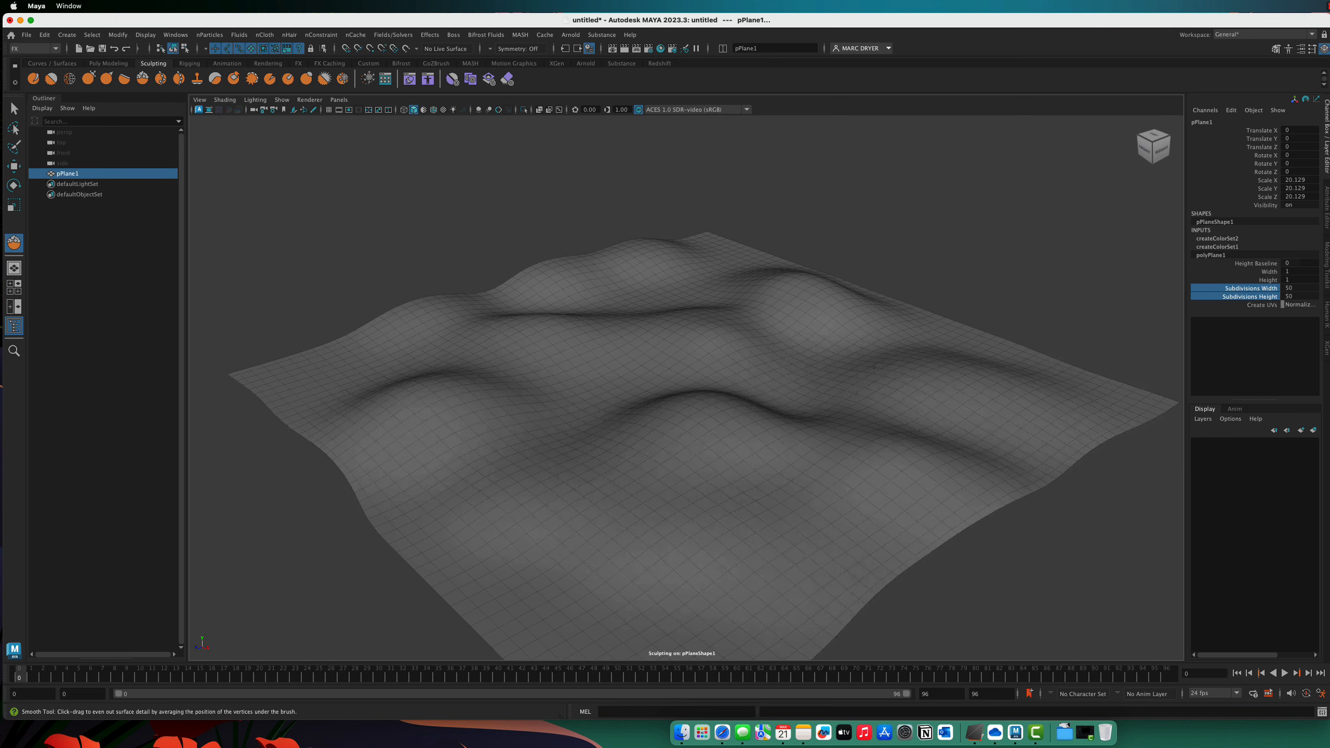
{"action": "mouse_move", "coordinate": [564, 478]}
{"action": "left_mouse_down", "text": "shift"}
{"action": "mouse_move", "coordinate": [660, 454]}
{"action": "mouse_move", "coordinate": [548, 384]}
{"action": "left_mouse_up", "text": "shift"}
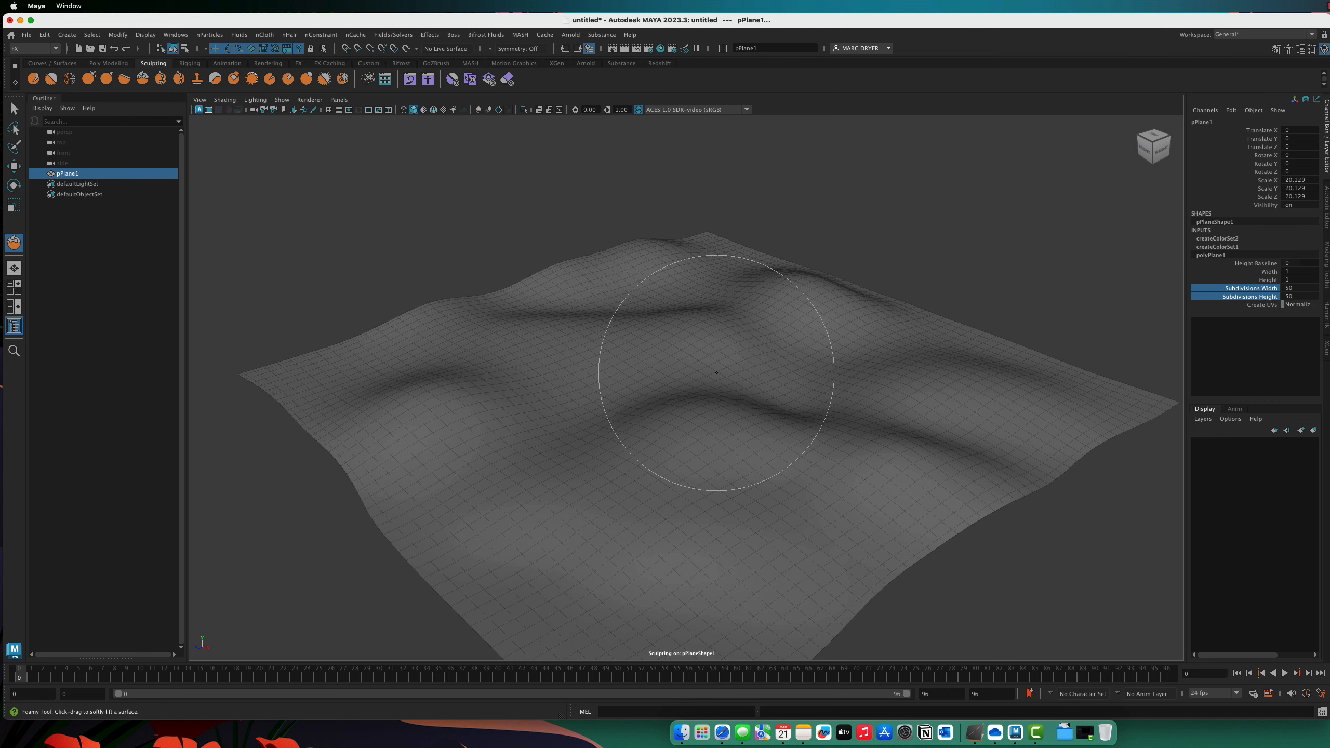
{"action": "mouse_move", "coordinate": [703, 372]}
{"action": "left_mouse_down", "text": "alt"}
{"action": "mouse_move", "coordinate": [678, 355]}
{"action": "mouse_move", "coordinate": [642, 380]}
{"action": "left_mouse_up", "text": "alt"}
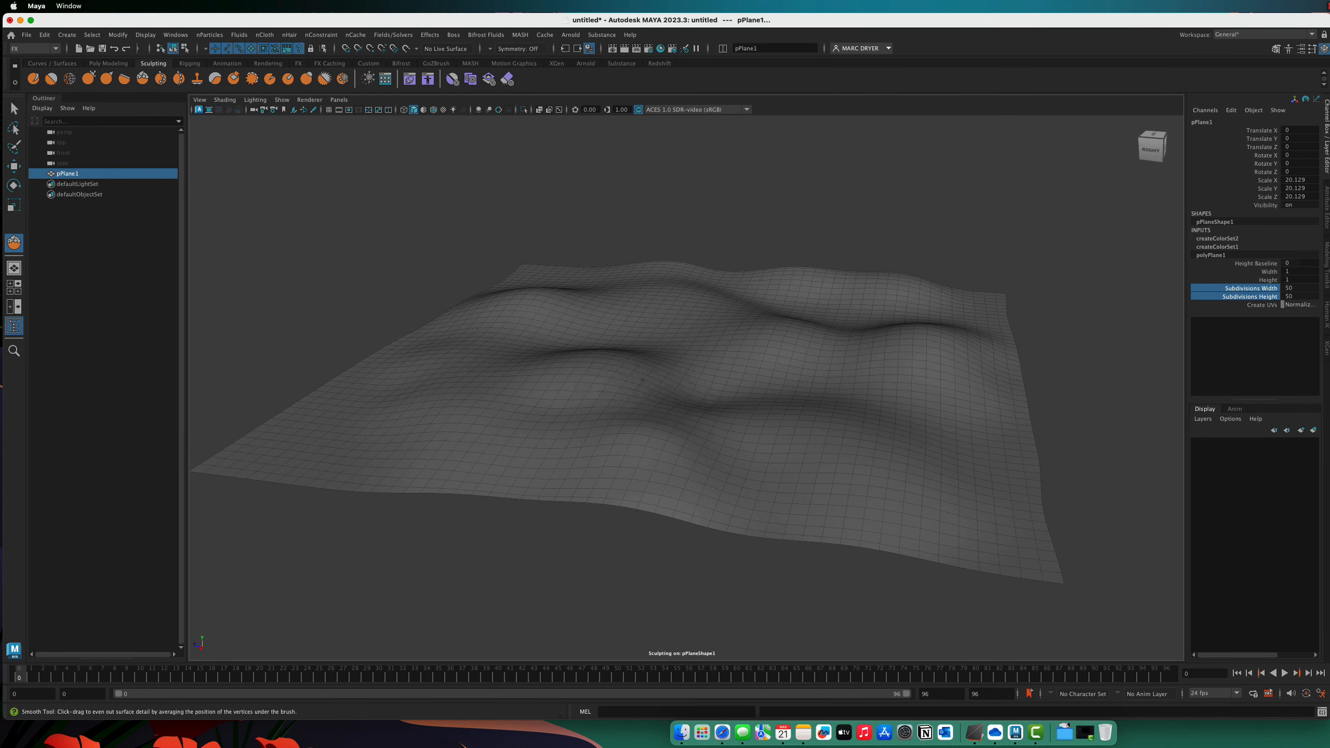
{"action": "mouse_move", "coordinate": [706, 300]}
{"action": "left_mouse_down", "text": "shift"}
{"action": "mouse_move", "coordinate": [718, 283]}
{"action": "mouse_move", "coordinate": [924, 344]}
{"action": "left_mouse_up", "text": "shift"}
{"action": "left_click_drag", "start_coordinate": [613, 328], "coordinate": [544, 311], "text": "shift"}
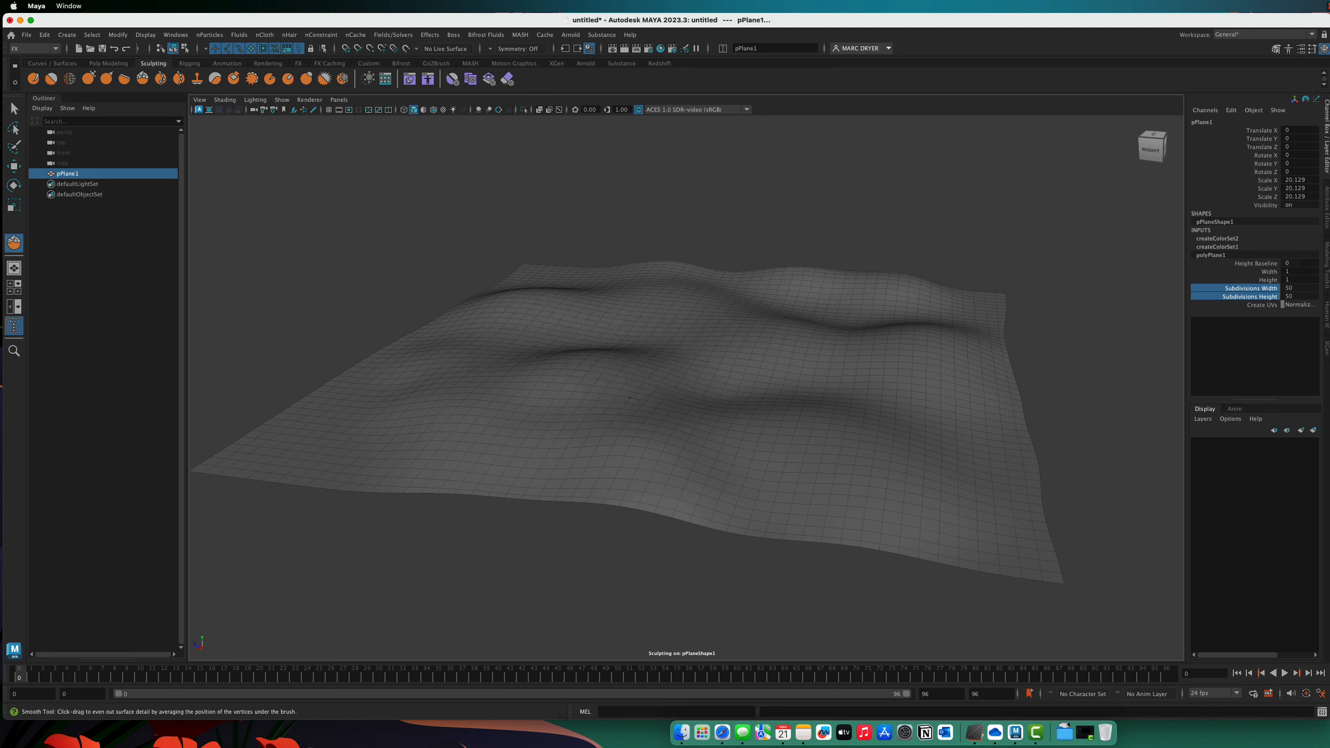
{"action": "left_click_drag", "start_coordinate": [630, 373], "coordinate": [606, 377], "text": "shift"}
{"action": "mouse_move", "coordinate": [607, 377]}
{"action": "left_mouse_down", "text": "alt"}
{"action": "mouse_move", "coordinate": [675, 381]}
{"action": "mouse_move", "coordinate": [592, 335]}
{"action": "mouse_move", "coordinate": [618, 379]}
{"action": "mouse_move", "coordinate": [695, 309]}
{"action": "mouse_move", "coordinate": [633, 288]}
{"action": "mouse_move", "coordinate": [644, 348]}
{"action": "mouse_move", "coordinate": [711, 341]}
{"action": "mouse_move", "coordinate": [645, 337]}
{"action": "mouse_move", "coordinate": [602, 314]}
{"action": "left_mouse_up", "text": "alt"}
{"action": "key", "text": "q"}
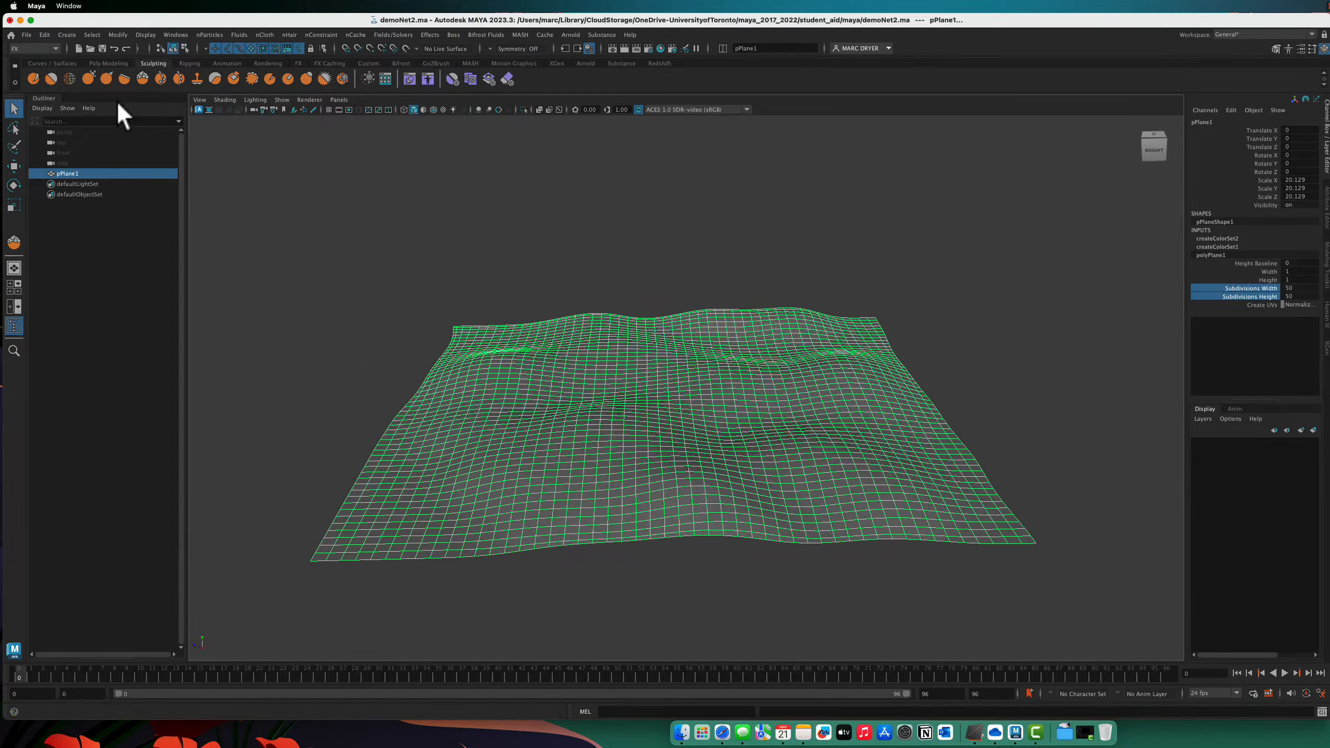
- Create a polygon sphere and raise it above the terrain to a Translate Y of about 4.101
{"action": "left_click", "coordinate": [114, 64]}
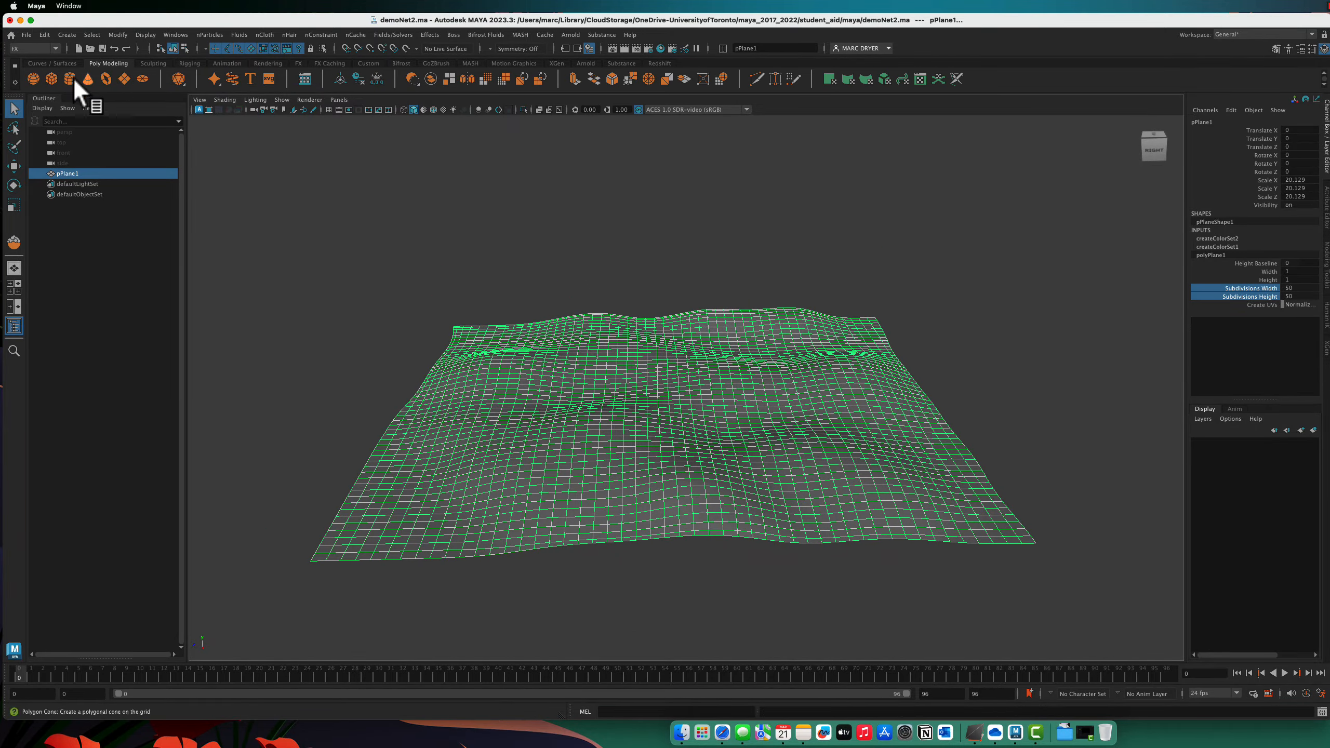
{"action": "left_click", "coordinate": [34, 79]}
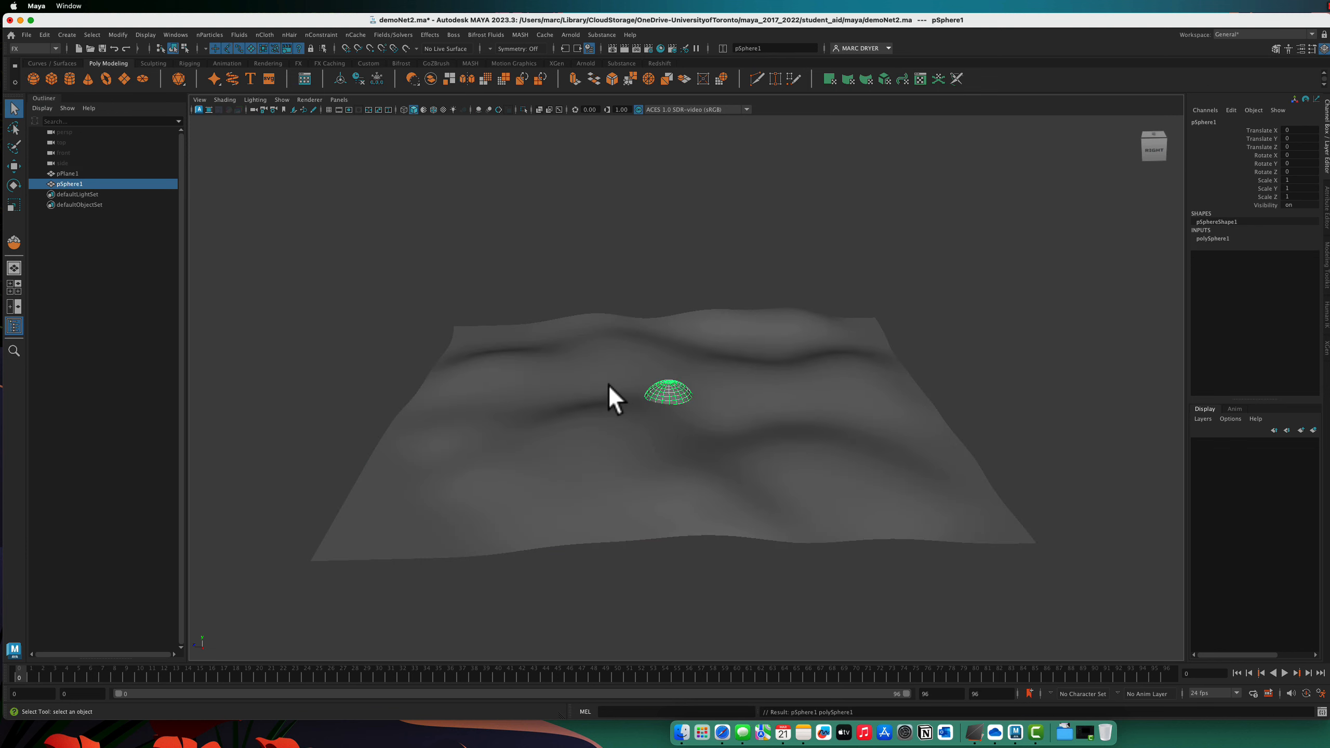
{"action": "key", "text": "w"}
{"action": "left_click_drag", "start_coordinate": [667, 362], "coordinate": [669, 253]}
- Set the sphere's axis subdivisions to 32
{"action": "right_click_drag", "start_coordinate": [680, 256], "coordinate": [950, 285], "text": "alt"}
{"action": "middle_click_drag", "start_coordinate": [727, 220], "coordinate": [734, 319], "text": "alt"}
{"action": "mouse_move", "coordinate": [733, 316]}
{"action": "left_mouse_down", "text": "alt"}
{"action": "mouse_move", "coordinate": [661, 332]}
{"action": "mouse_move", "coordinate": [655, 294]}
{"action": "left_mouse_up", "text": "alt"}
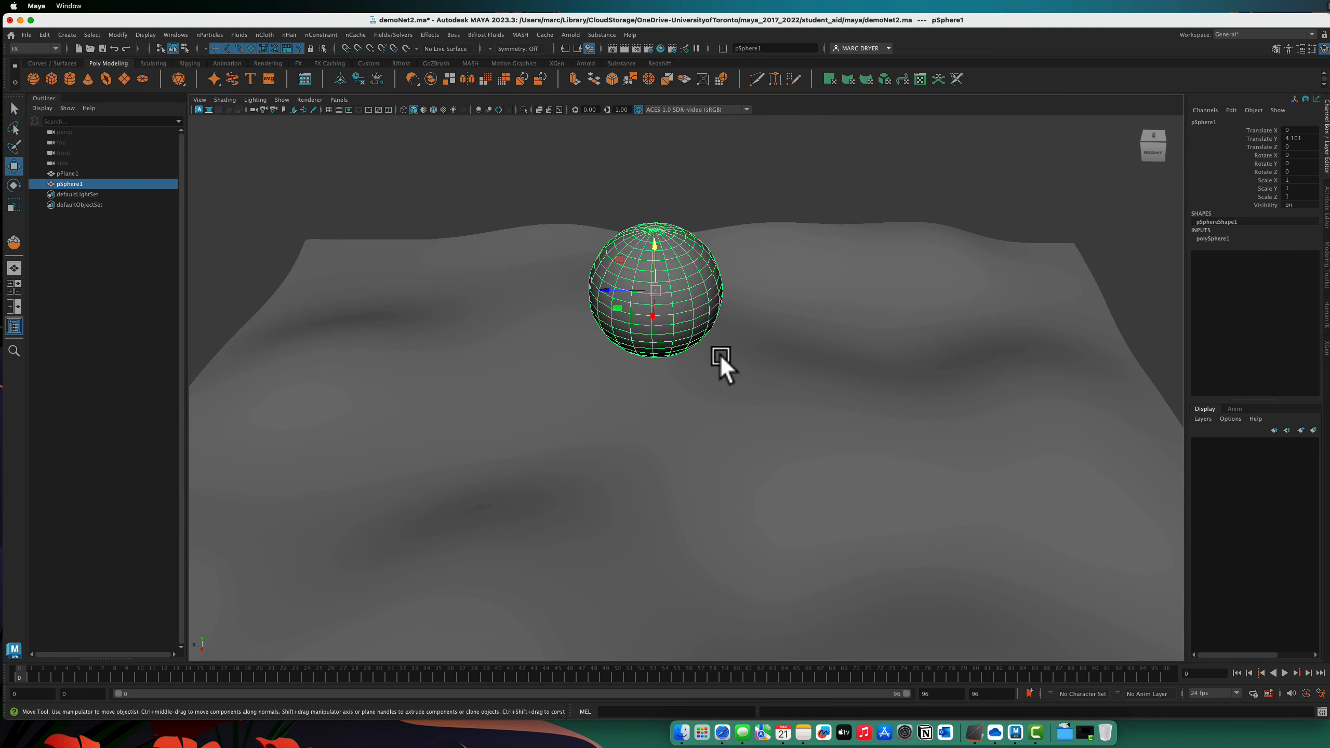
{"action": "right_click_drag", "start_coordinate": [698, 310], "coordinate": [908, 282], "text": "alt"}
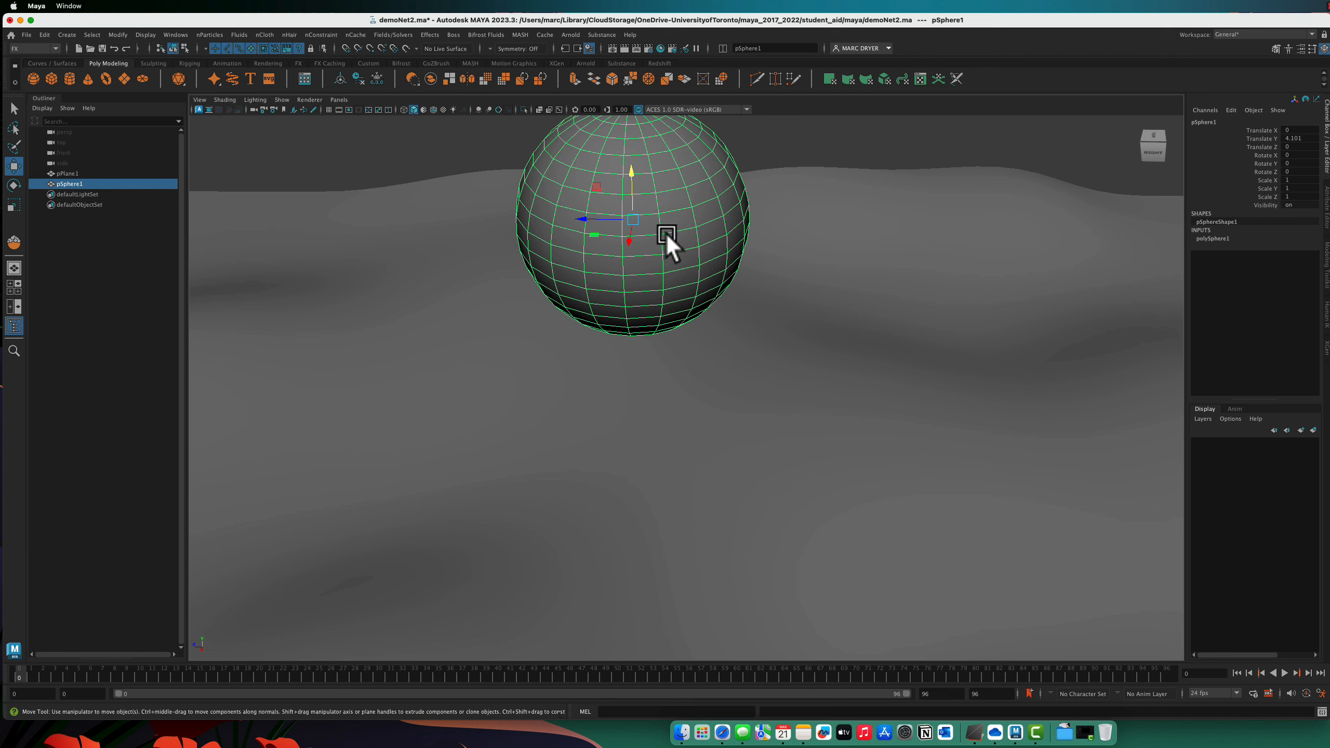
{"action": "middle_click_drag", "start_coordinate": [671, 285], "coordinate": [639, 410], "text": "alt"}
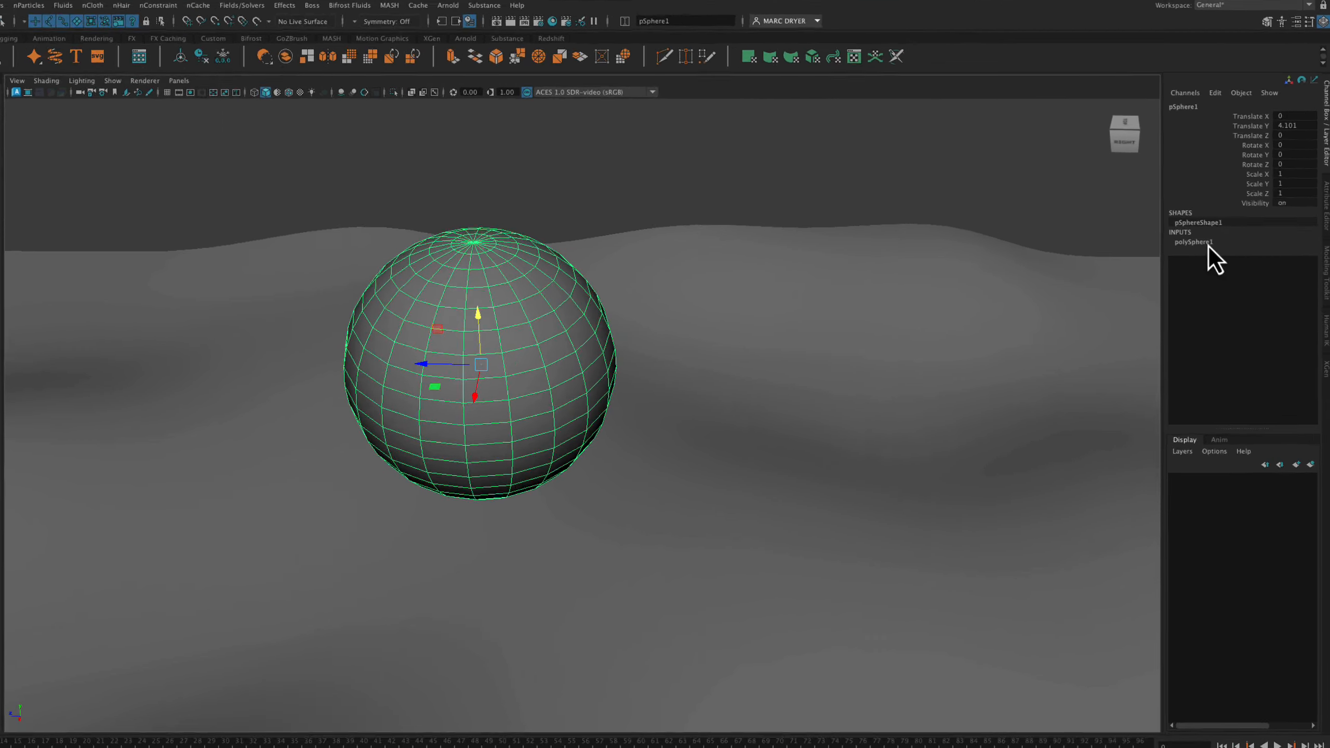
{"action": "left_click", "coordinate": [1215, 239]}
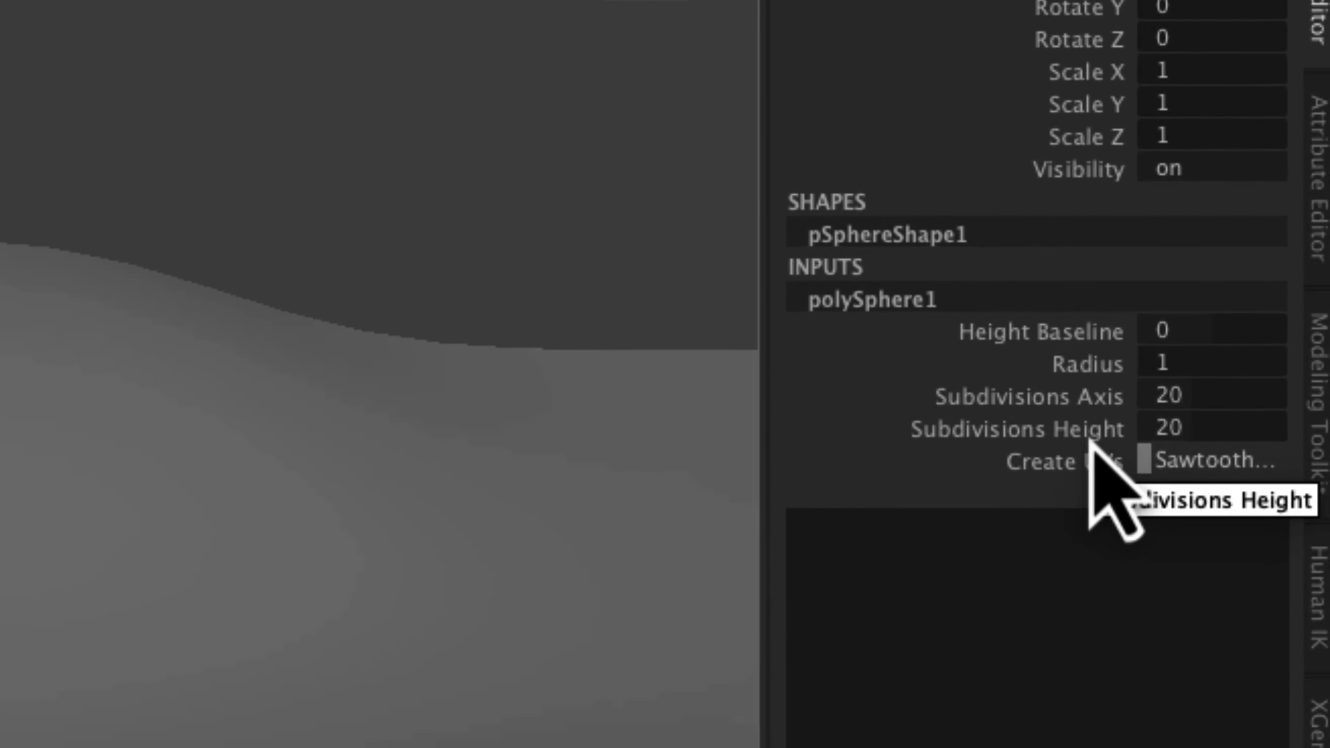
{"action": "left_click", "coordinate": [1074, 396]}
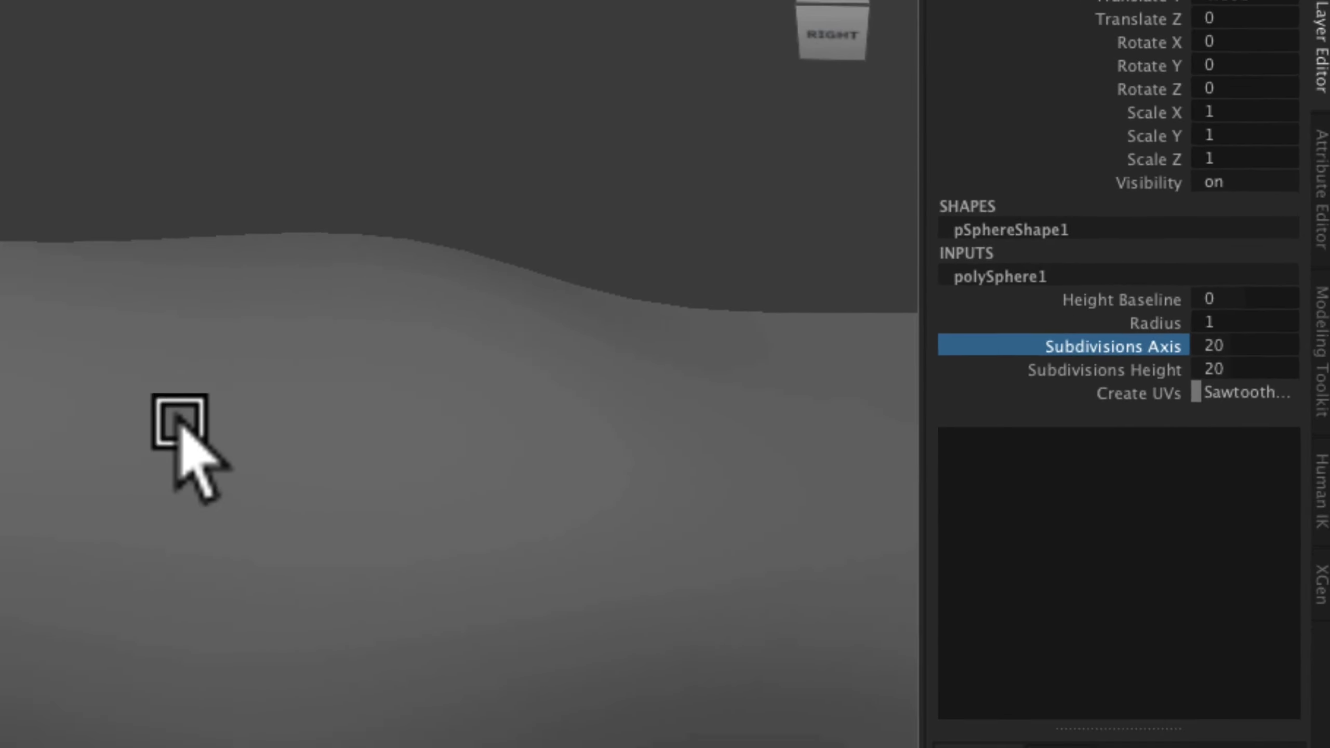
{"action": "middle_click_drag", "start_coordinate": [178, 422], "coordinate": [968, 290]}
{"action": "left_click_drag", "start_coordinate": [840, 300], "coordinate": [858, 291], "text": "alt"}
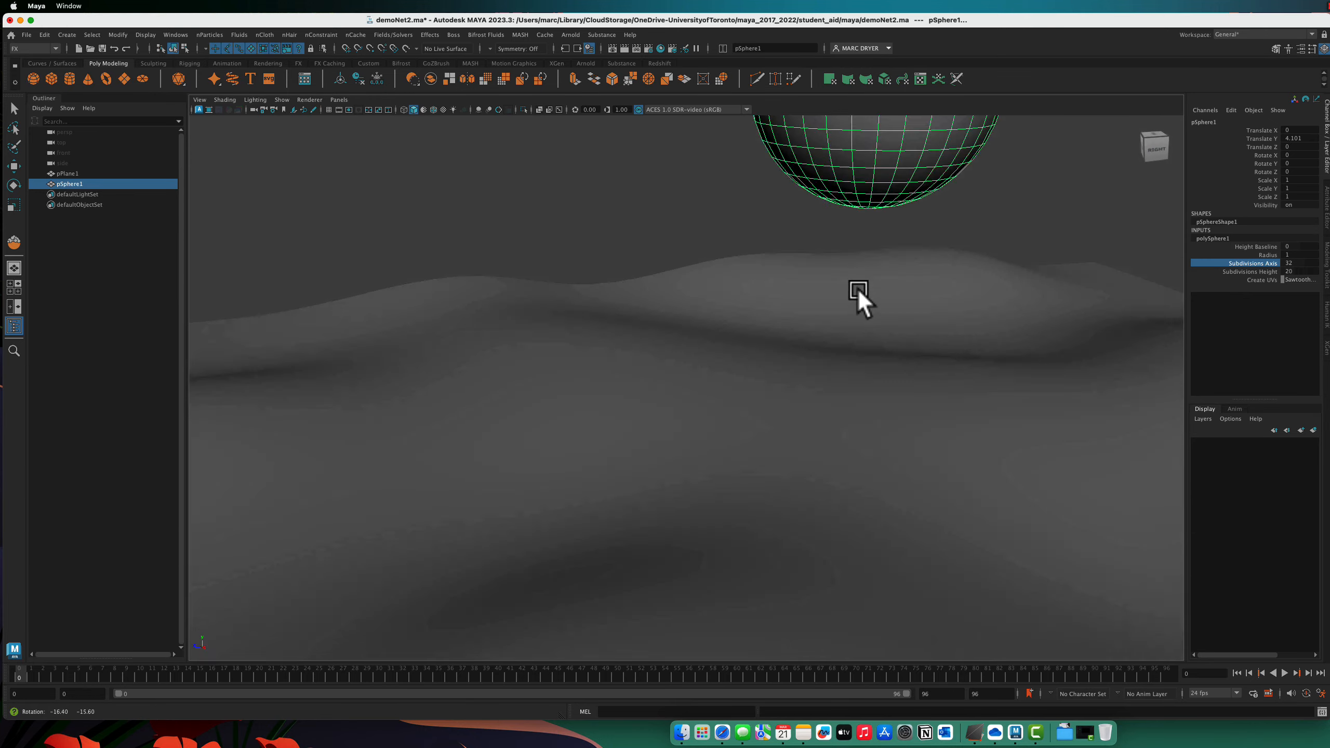
- Scale the sphere up uniformly above the terrain, then delete its history and freeze its transformations
{"action": "key", "text": "f"}
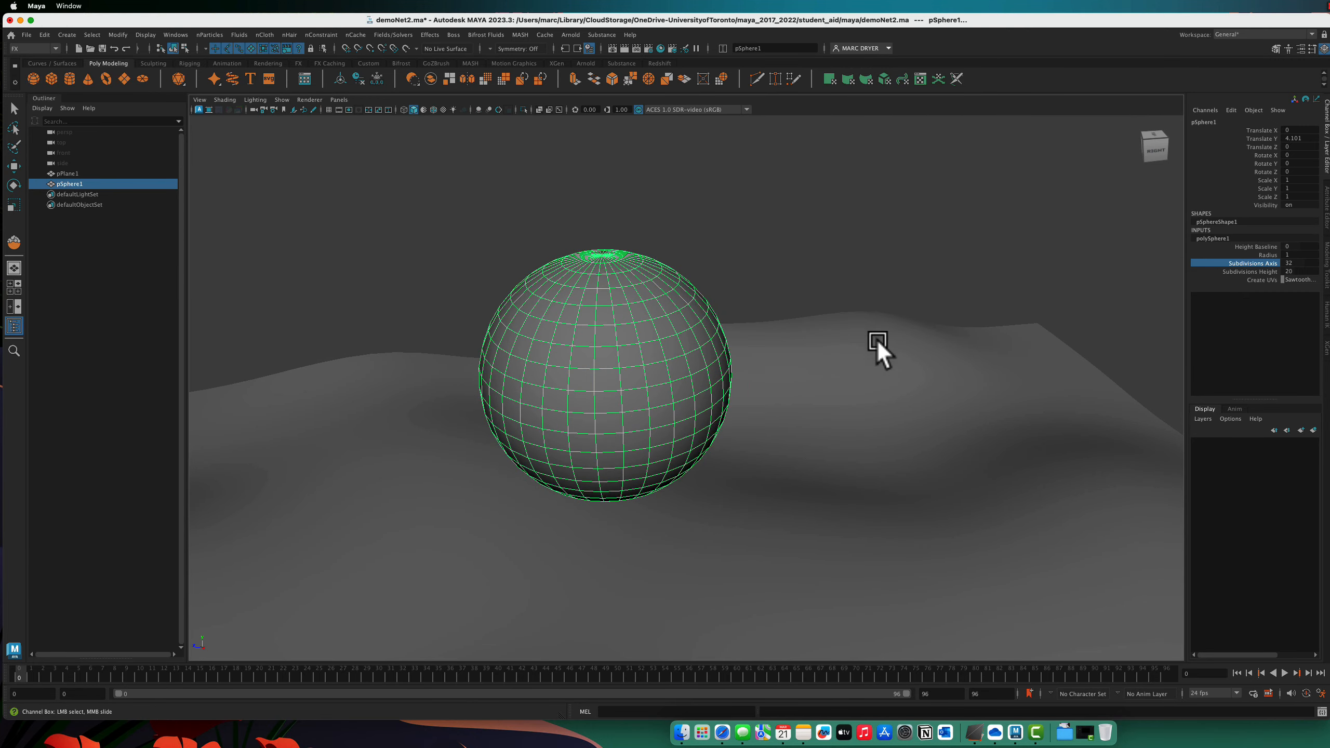
{"action": "key", "text": "r"}
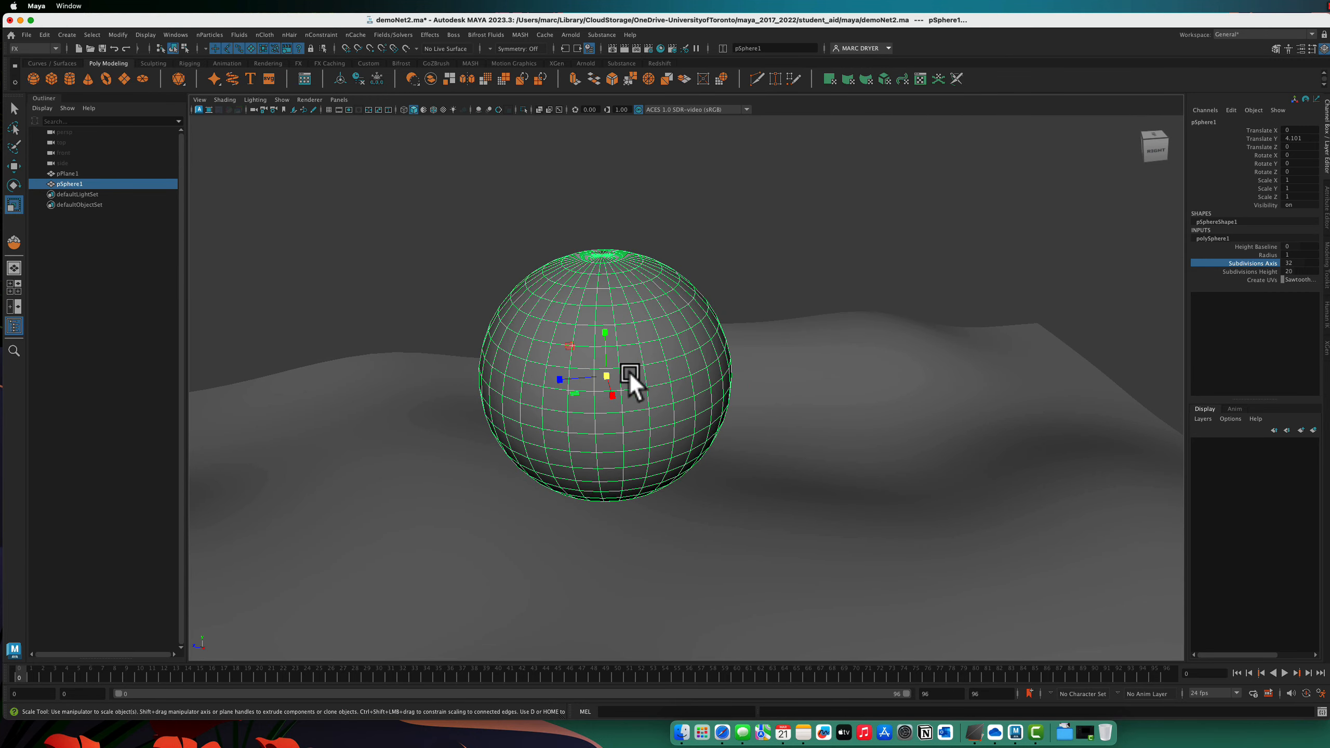
{"action": "left_click_drag", "start_coordinate": [607, 375], "coordinate": [680, 369]}
{"action": "right_click_drag", "start_coordinate": [787, 366], "coordinate": [625, 347], "text": "alt"}
{"action": "mouse_move", "coordinate": [625, 347]}
{"action": "left_mouse_down", "text": "alt"}
{"action": "mouse_move", "coordinate": [662, 342]}
{"action": "mouse_move", "coordinate": [613, 339]}
{"action": "left_mouse_up", "text": "alt"}
{"action": "left_click_drag", "start_coordinate": [647, 403], "coordinate": [680, 388]}
{"action": "middle_click_drag", "start_coordinate": [705, 371], "coordinate": [702, 323], "text": "alt"}
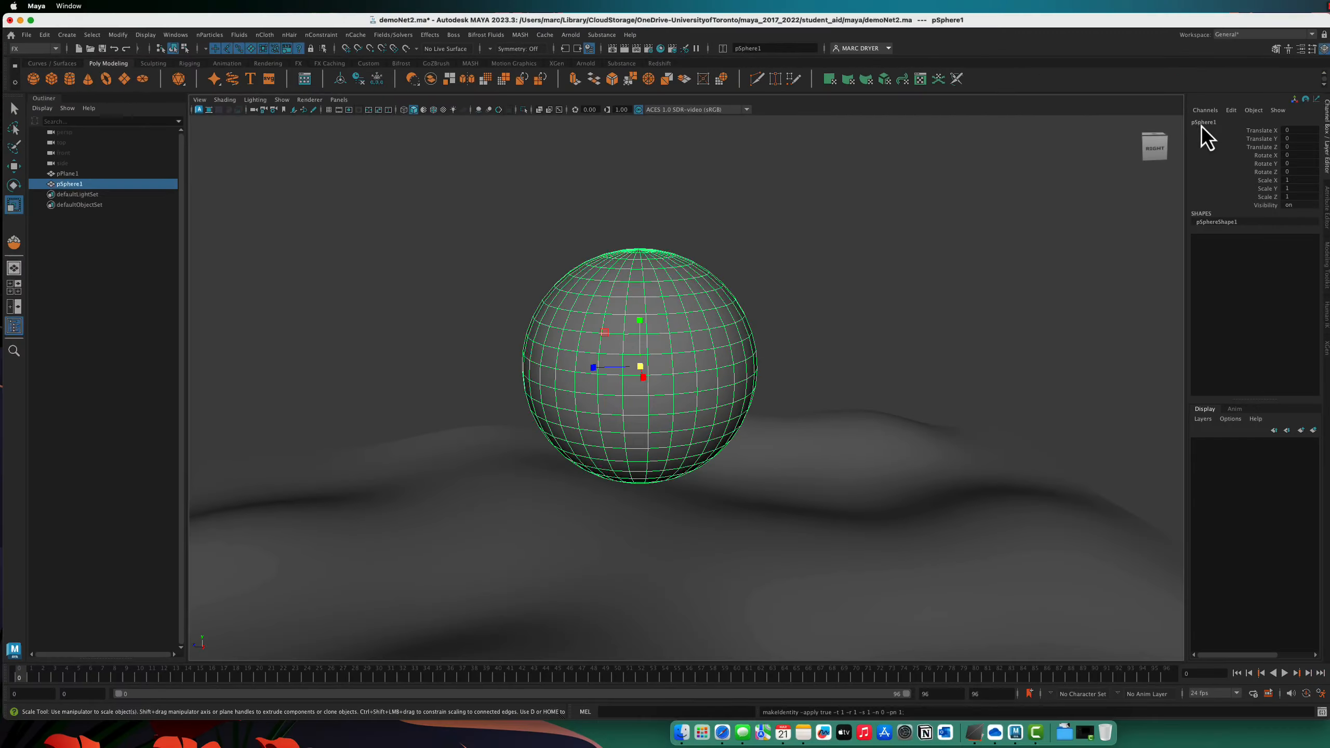
- Rename the sphere as net
{"action": "left_click", "coordinate": [1200, 123]}
{"action": "type", "text": "net"}
{"action": "key", "text": "Return"}
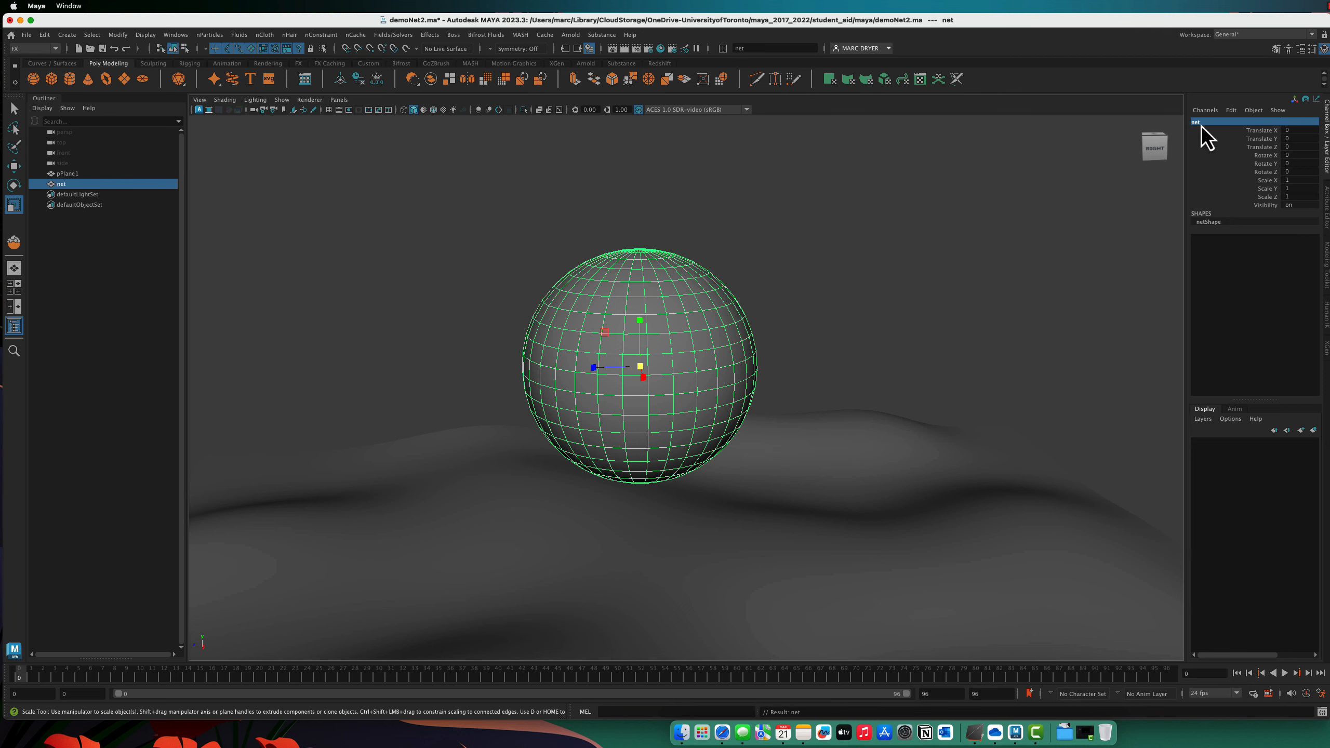
- Lower the net sphere to a Translate Y of about -2.107 and scale it uniformly to about 1.501
{"action": "left_click_drag", "start_coordinate": [913, 344], "coordinate": [647, 419], "text": "alt"}
{"action": "key", "text": "w"}
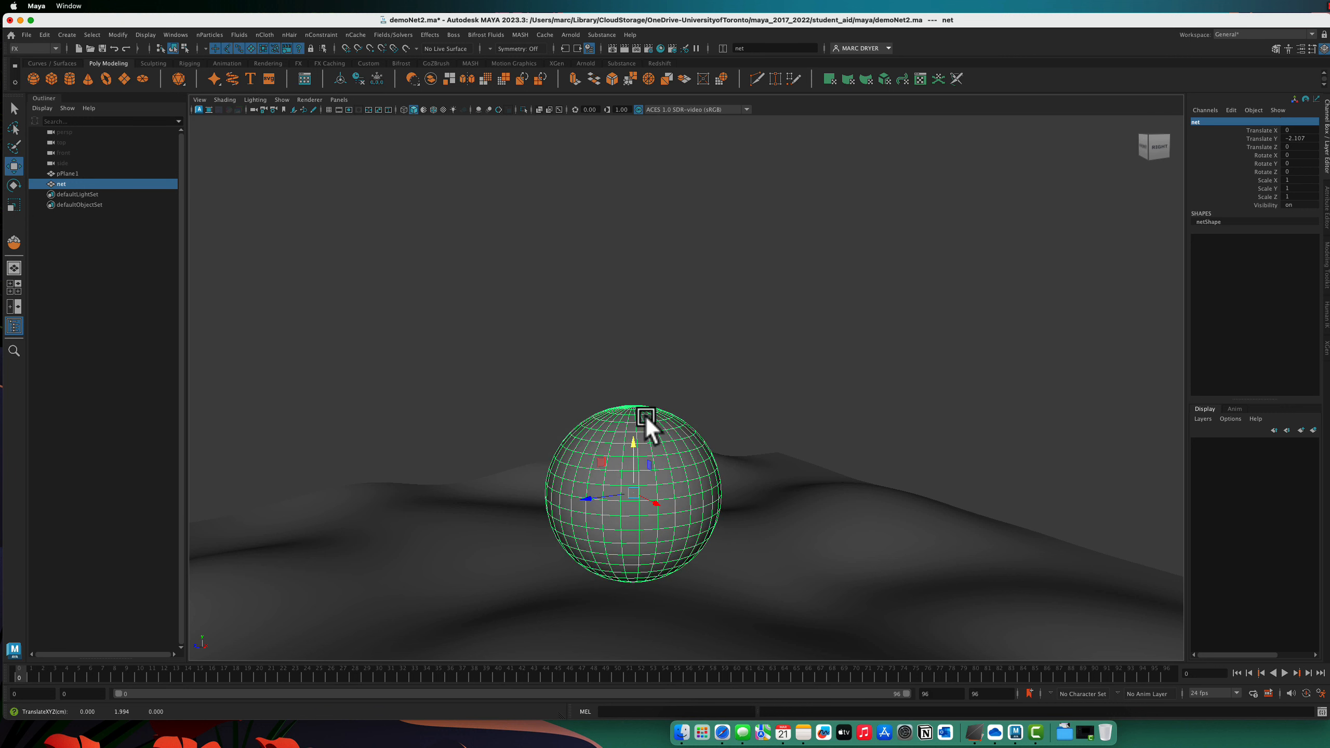
{"action": "middle_click_drag", "start_coordinate": [638, 385], "coordinate": [515, 336], "text": "alt"}
{"action": "left_click_drag", "start_coordinate": [516, 336], "coordinate": [489, 335], "text": "alt"}
{"action": "middle_click_drag", "start_coordinate": [491, 330], "coordinate": [543, 258], "text": "alt"}
{"action": "key", "text": "r"}
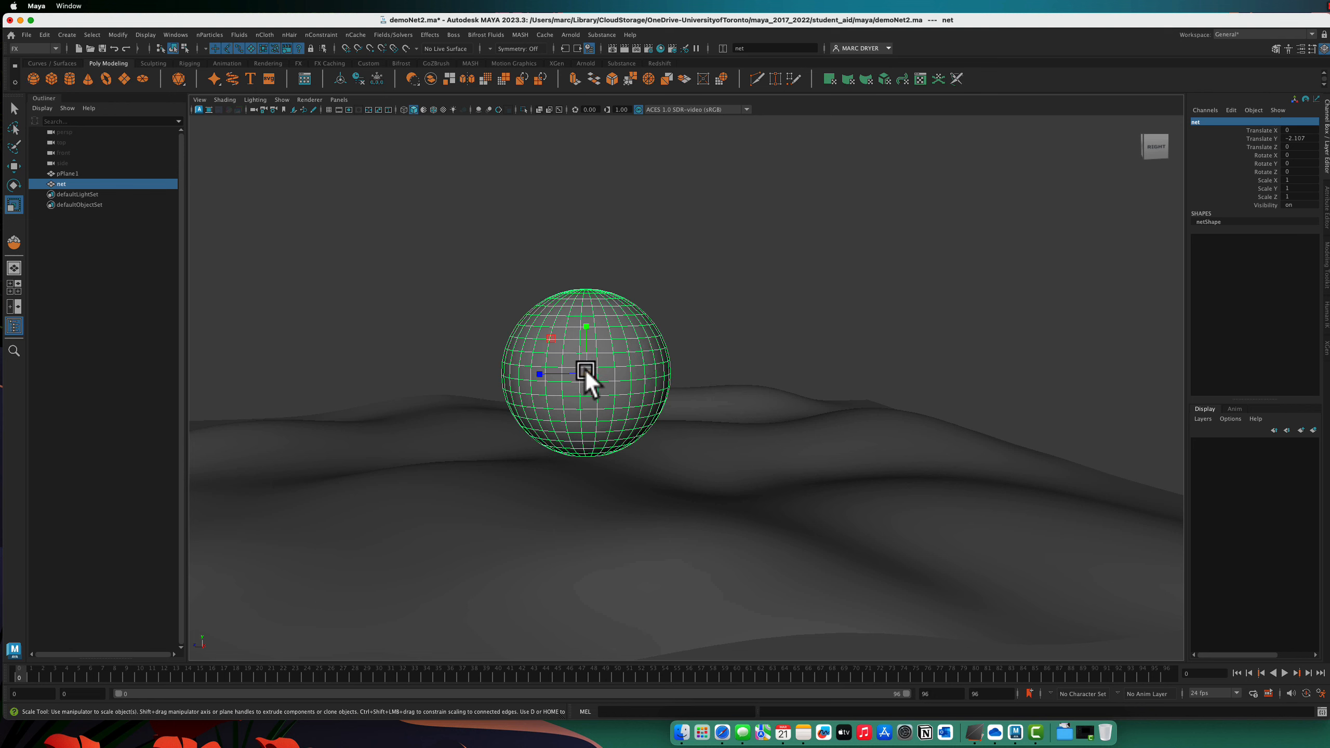
{"action": "left_click_drag", "start_coordinate": [587, 376], "coordinate": [654, 374]}
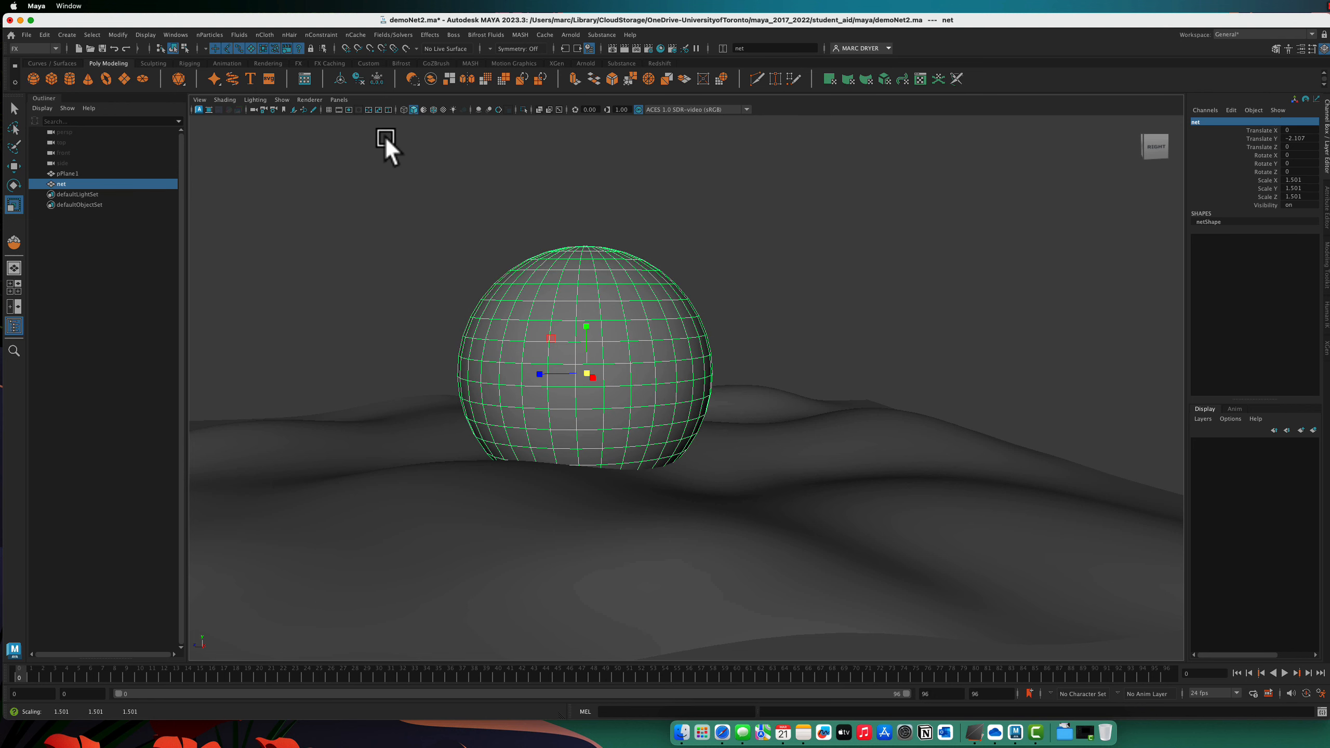
- Raise the net sphere clear of the terrain to a Translate Y of about -0.976 and freeze its transformations
{"action": "key", "text": "w"}
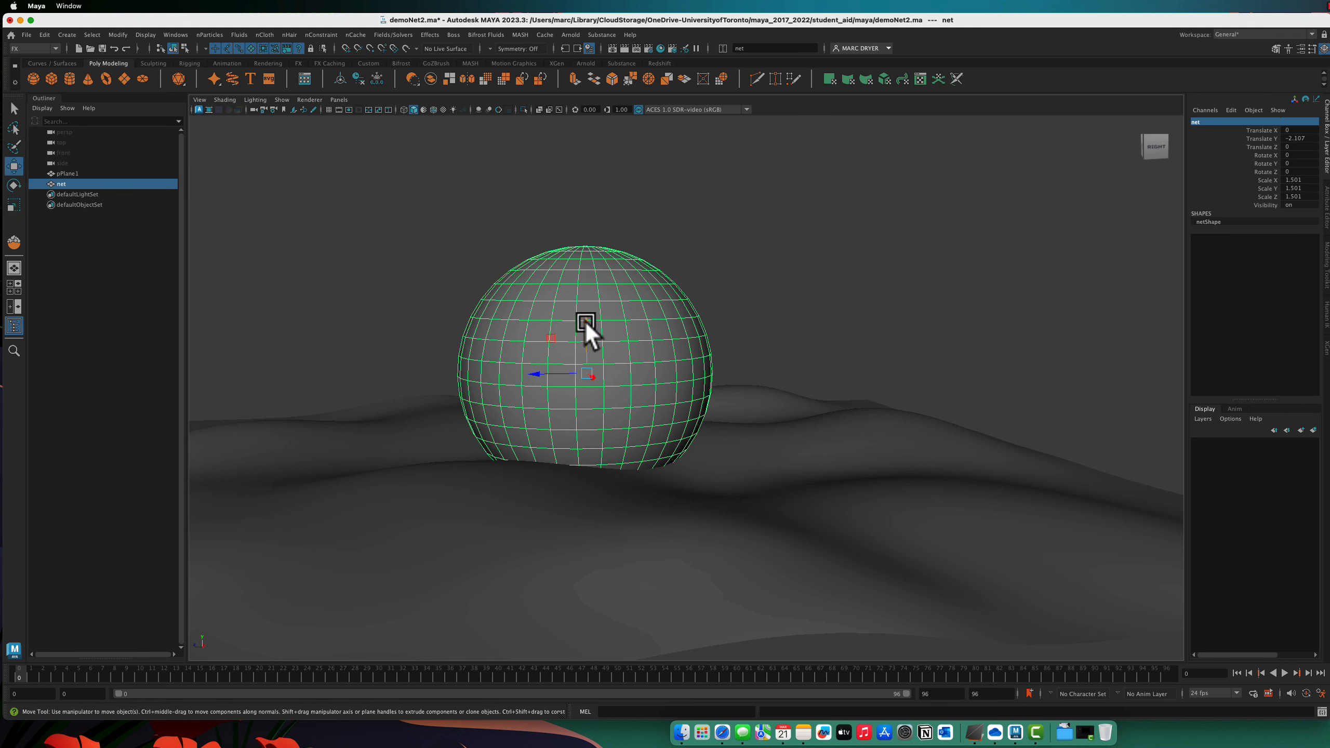
{"action": "left_click_drag", "start_coordinate": [585, 320], "coordinate": [584, 265]}
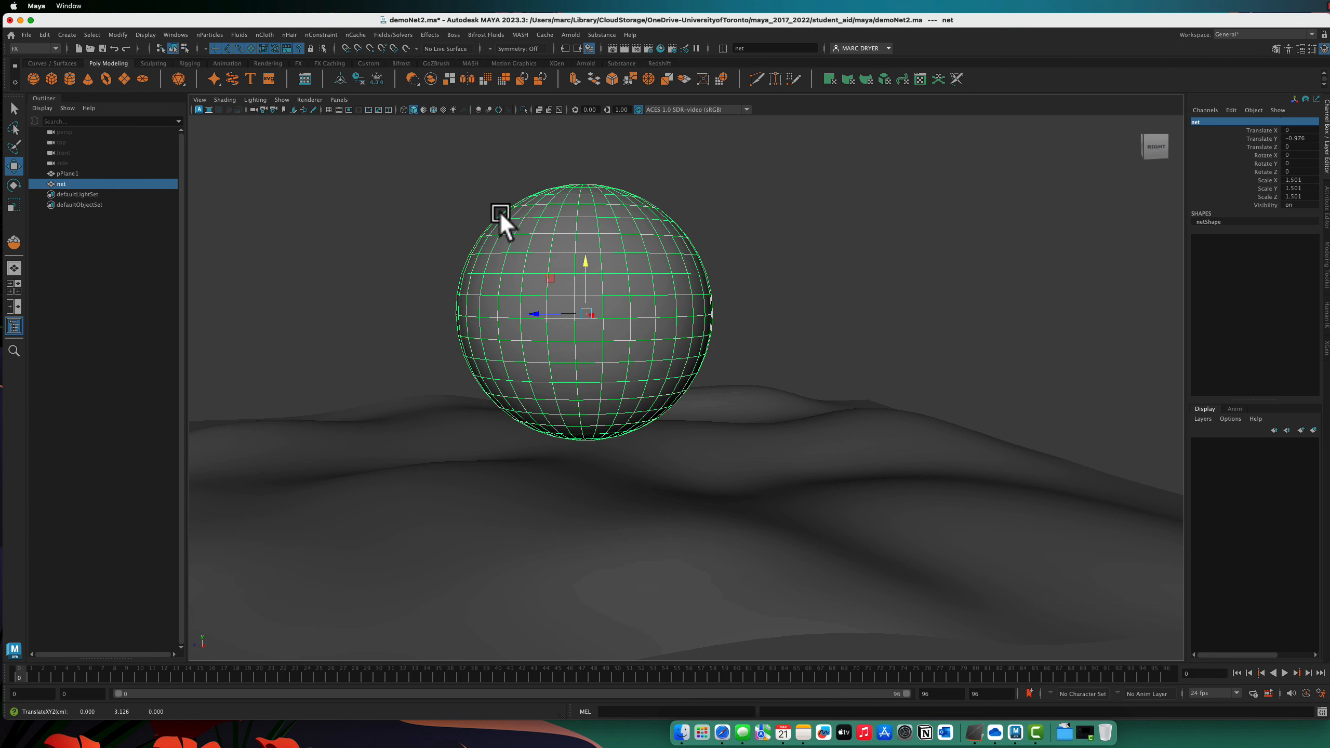
{"action": "left_click", "coordinate": [373, 81]}
{"action": "left_click_drag", "start_coordinate": [492, 286], "coordinate": [464, 325], "text": "alt"}
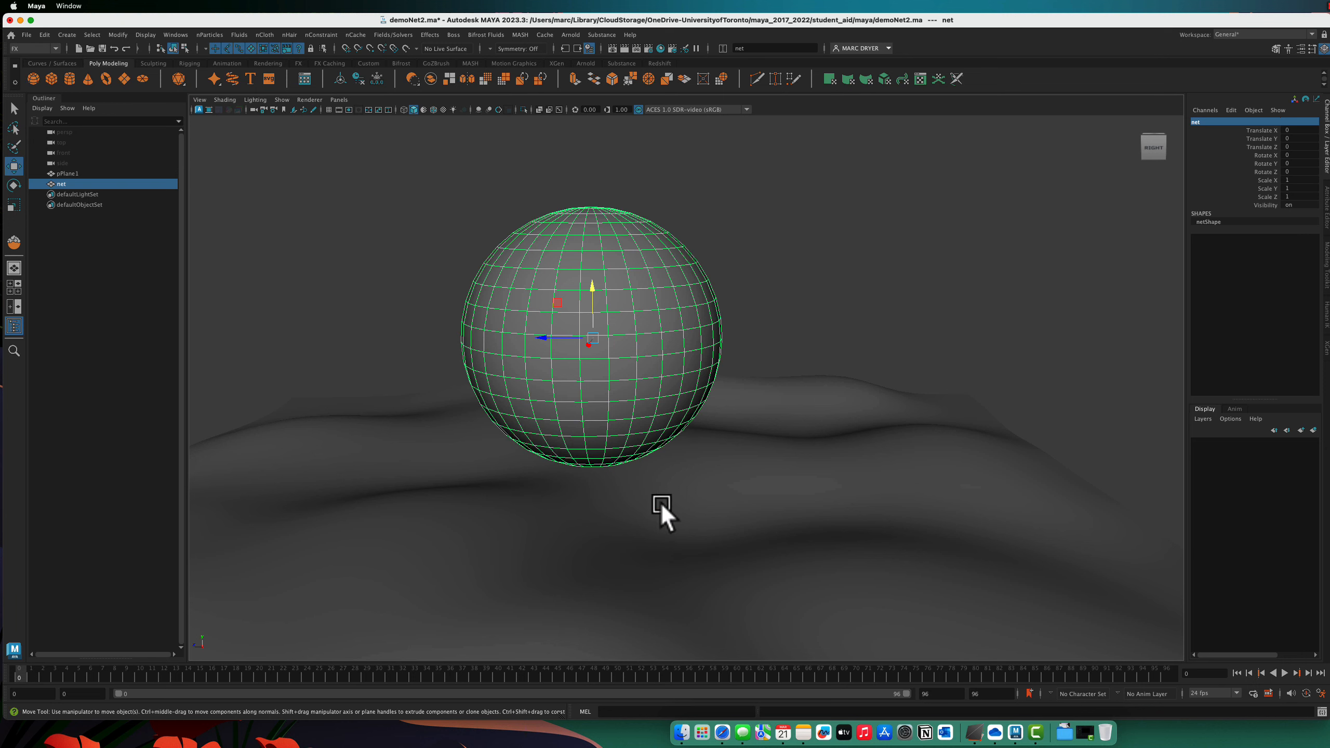
- Convert the net sphere into an nCloth object
{"action": "left_click_drag", "start_coordinate": [658, 478], "coordinate": [576, 300], "text": "alt"}
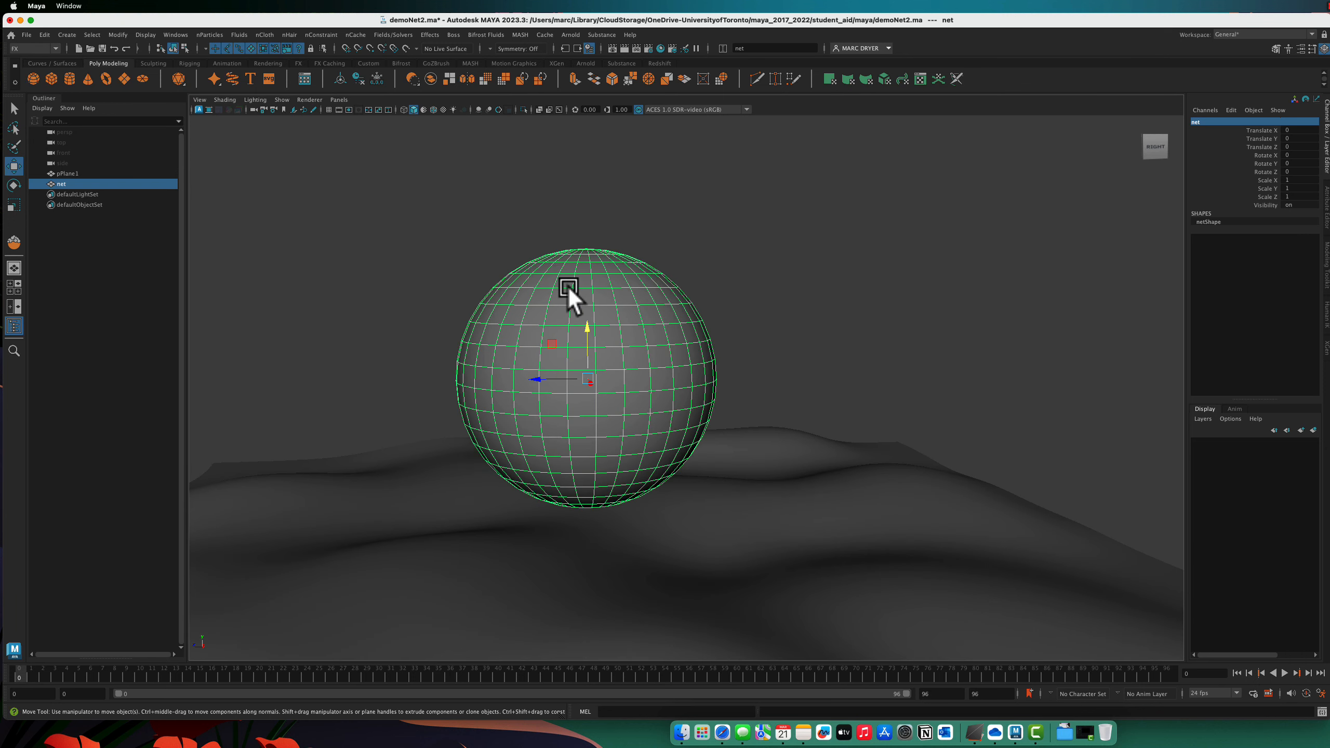
{"action": "left_click", "coordinate": [568, 289]}
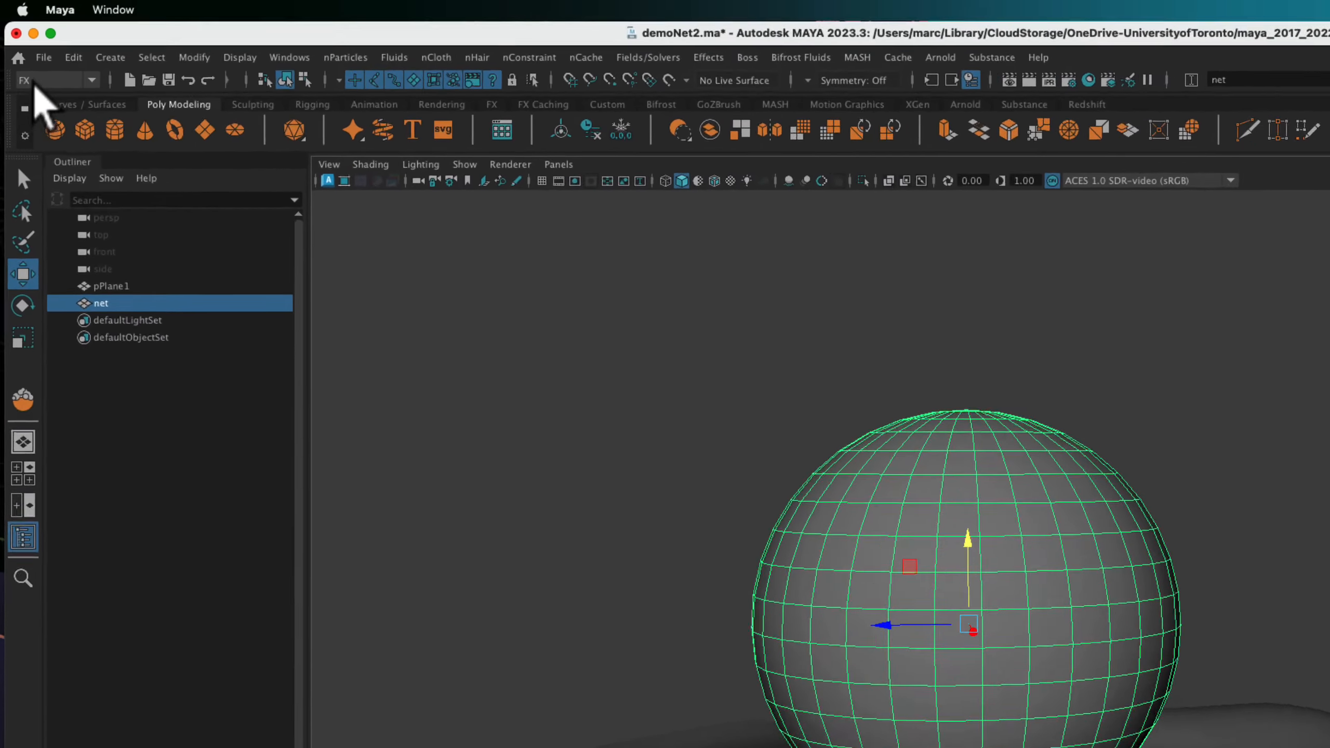
{"action": "left_click", "coordinate": [31, 49]}
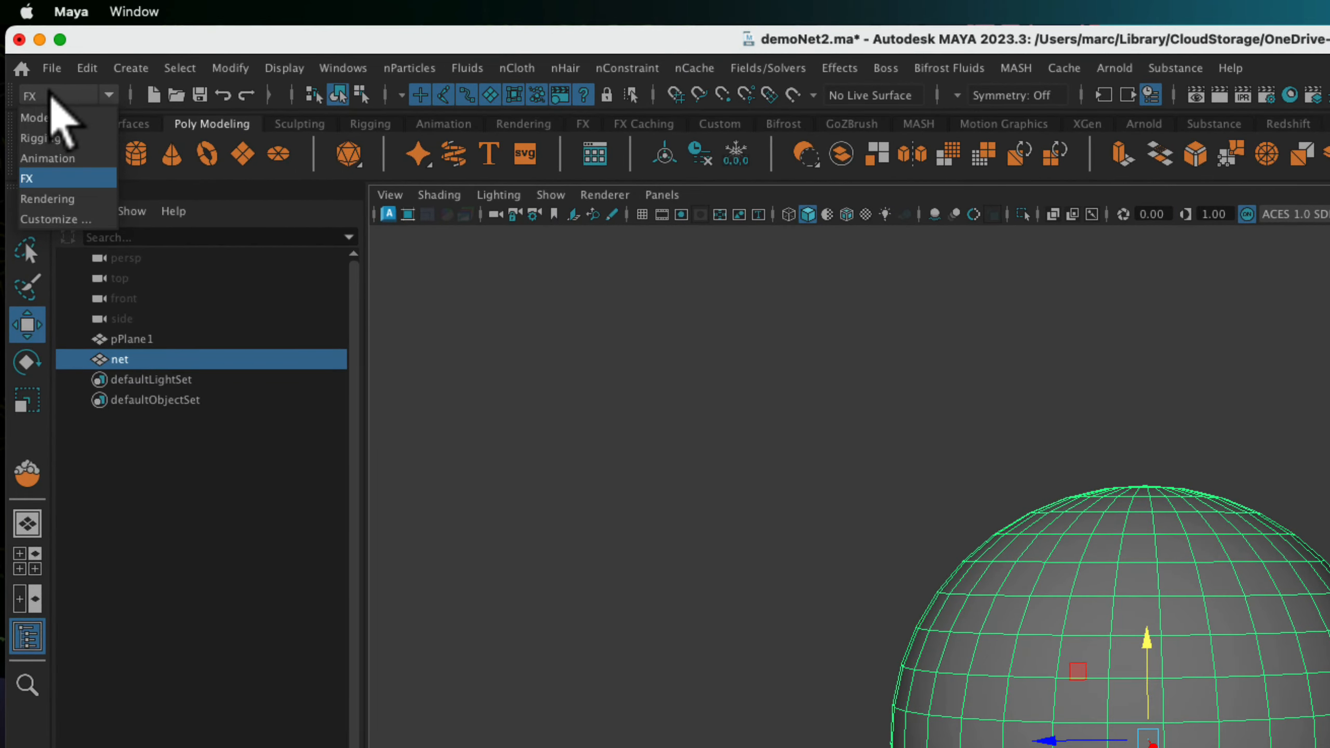
{"action": "left_click", "coordinate": [515, 68]}
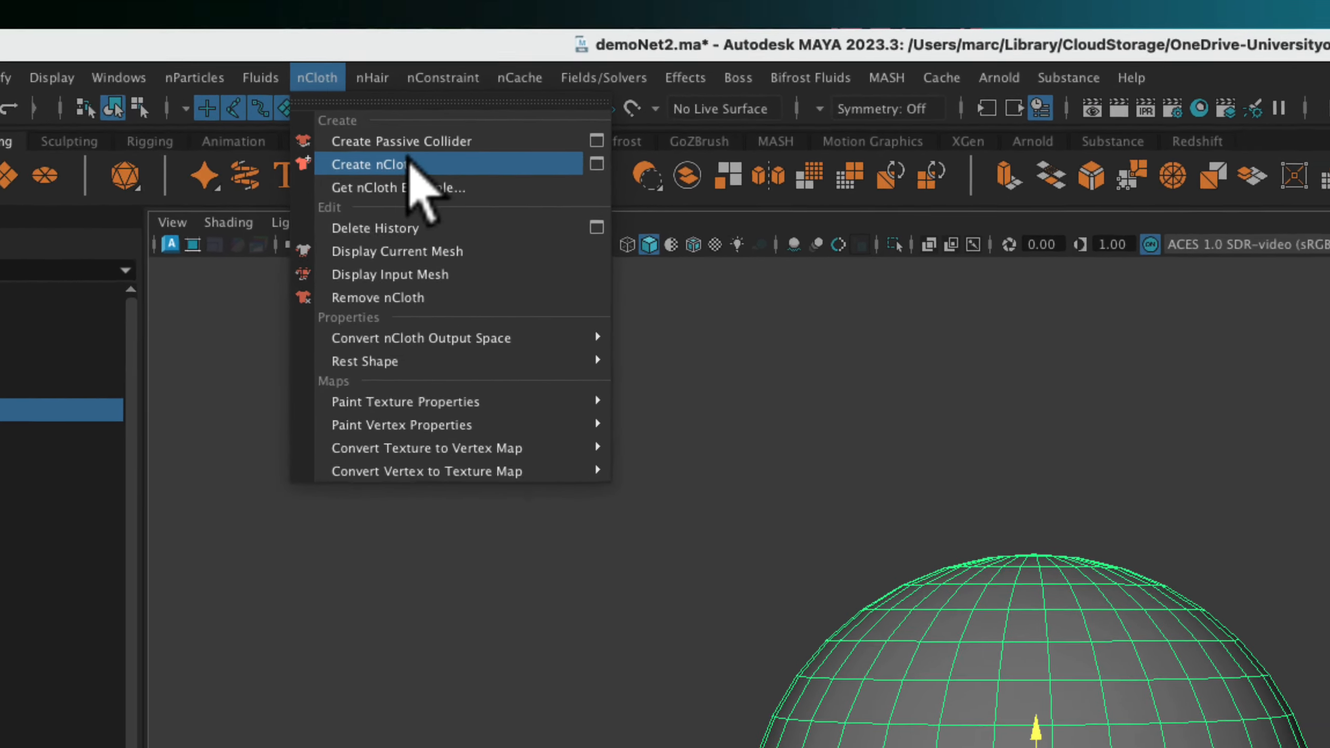
{"action": "left_click", "coordinate": [591, 144]}
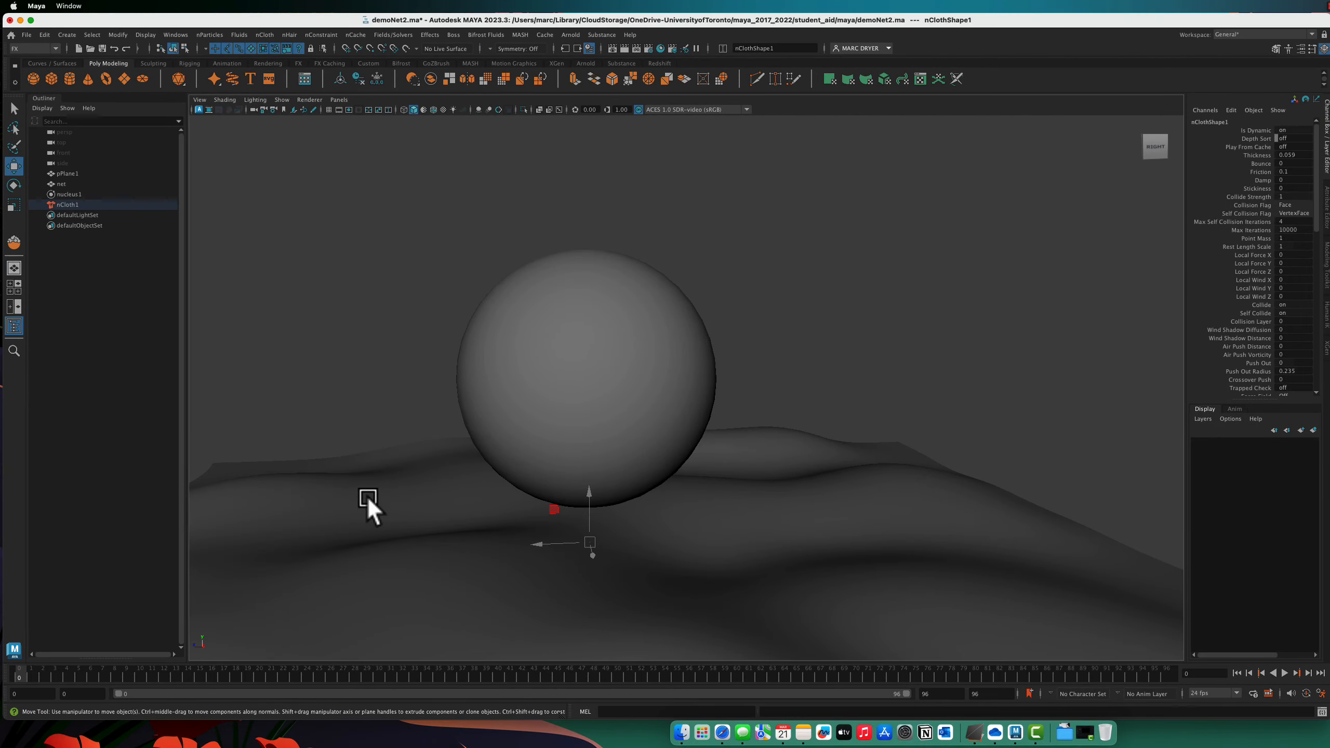
- Make the sculpted ground plane a passive collider for the cloth
{"action": "left_click", "coordinate": [340, 483]}
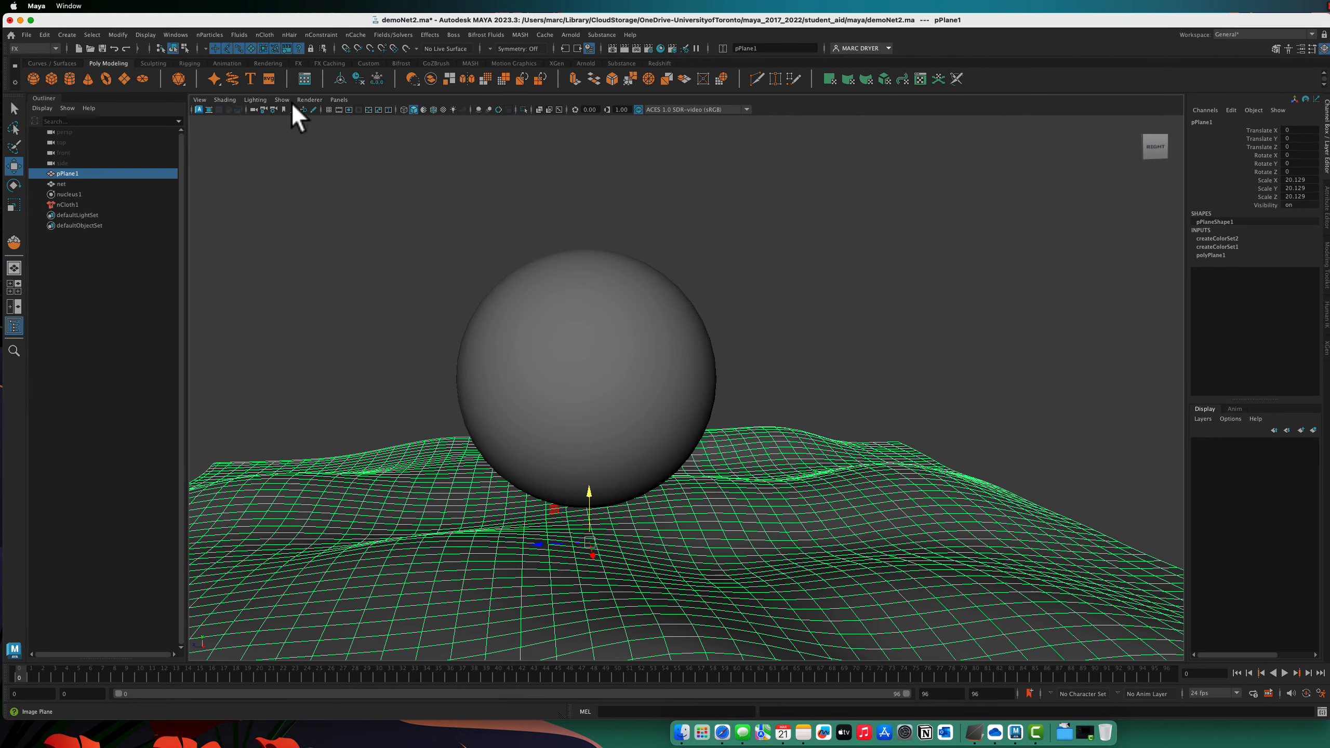
{"action": "left_click", "coordinate": [264, 35]}
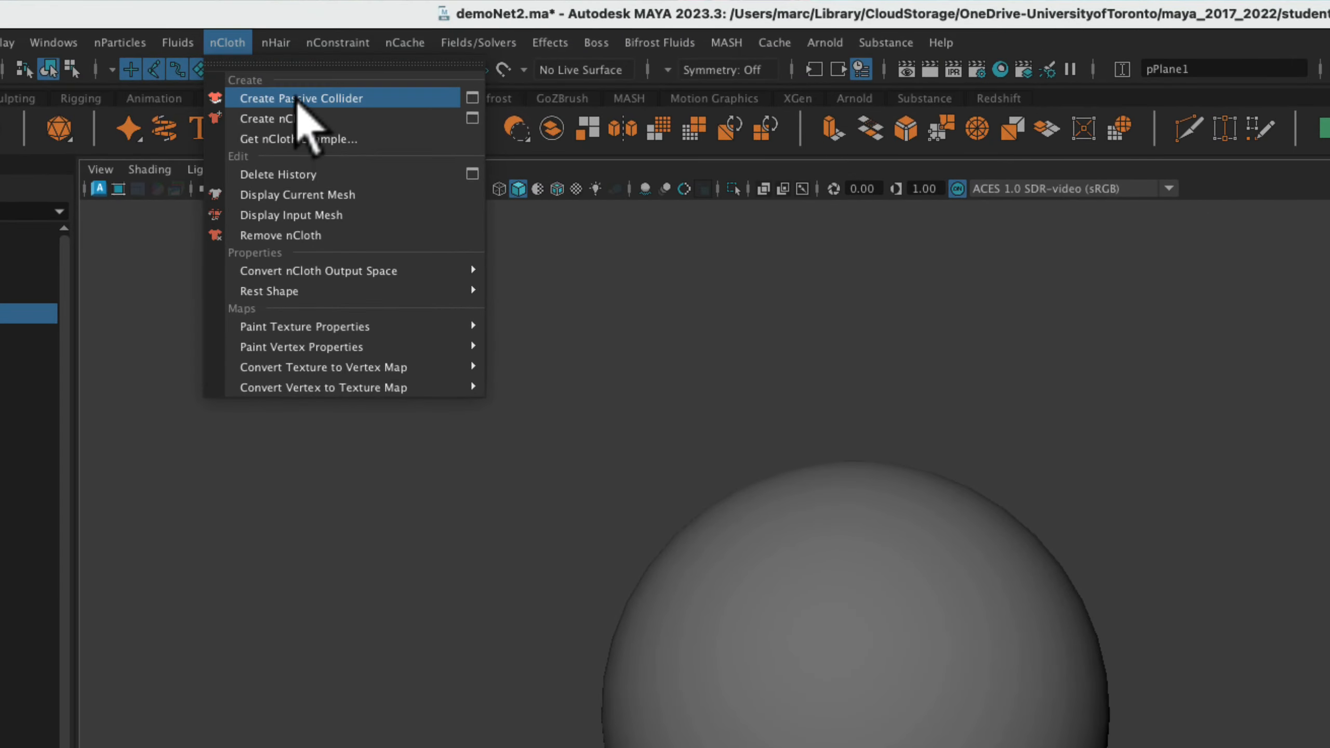
{"action": "left_click", "coordinate": [296, 99]}
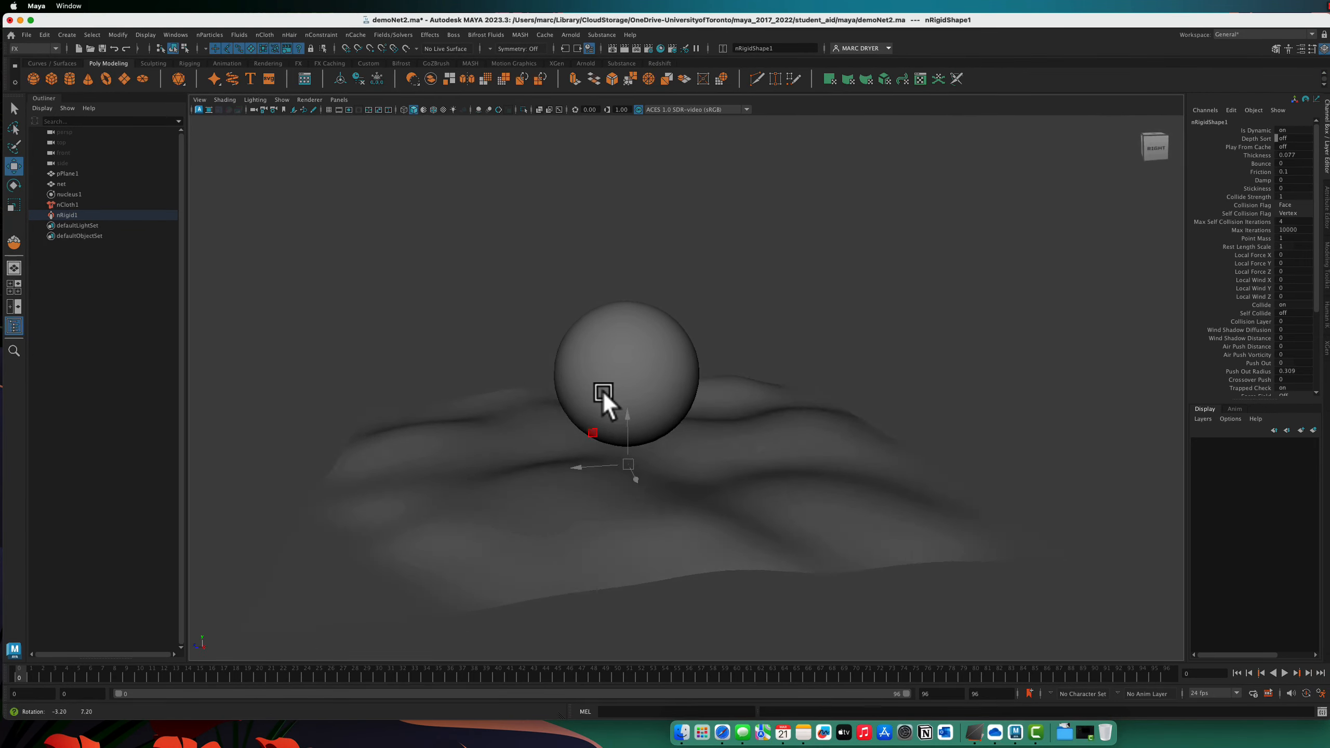
{"action": "left_click_drag", "start_coordinate": [603, 392], "coordinate": [604, 398], "text": "alt"}
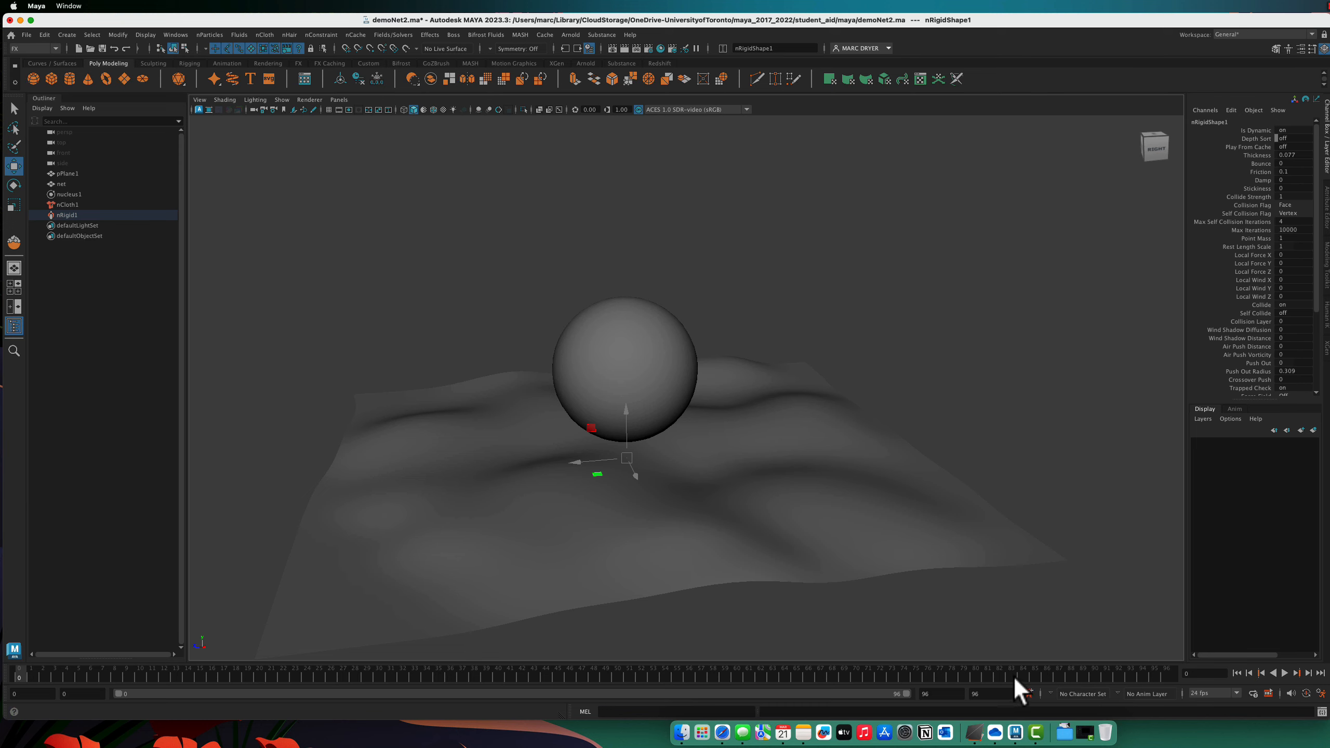
{"action": "right_click", "coordinate": [881, 675]}
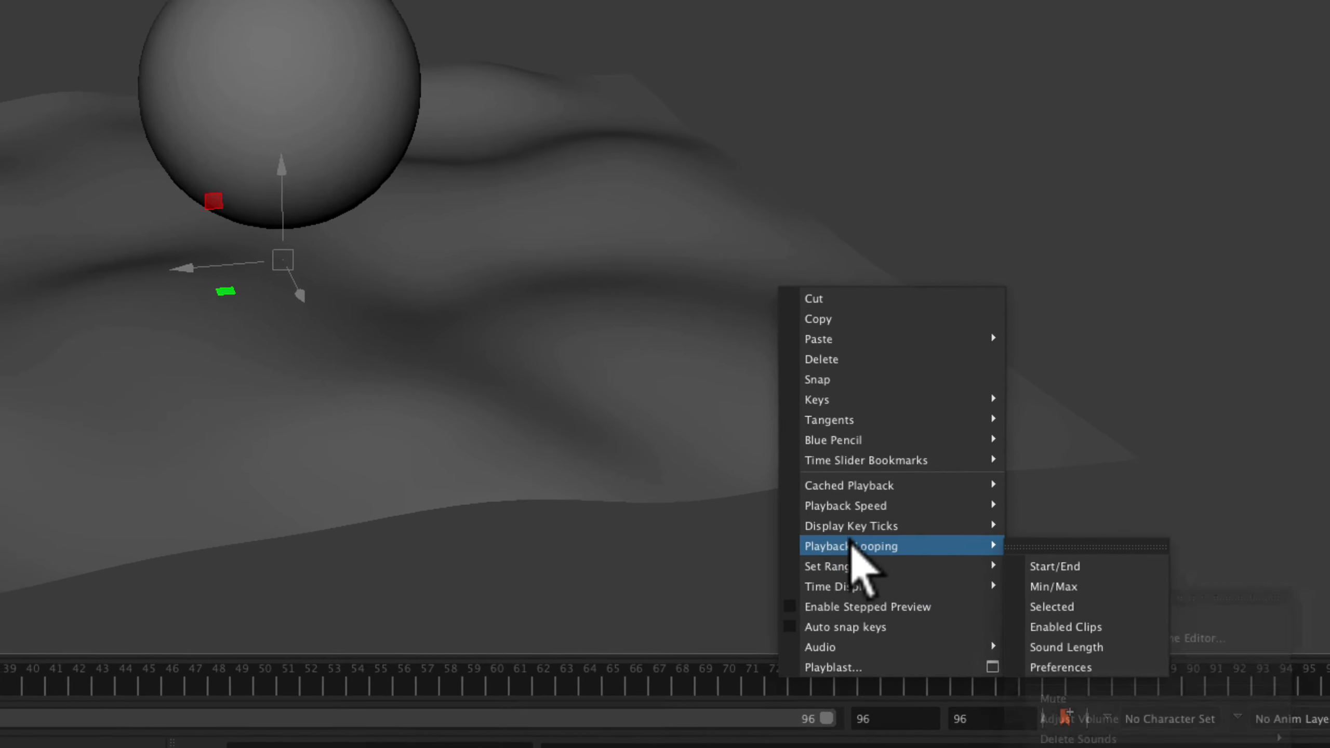
{"action": "mouse_move", "coordinate": [912, 585]}
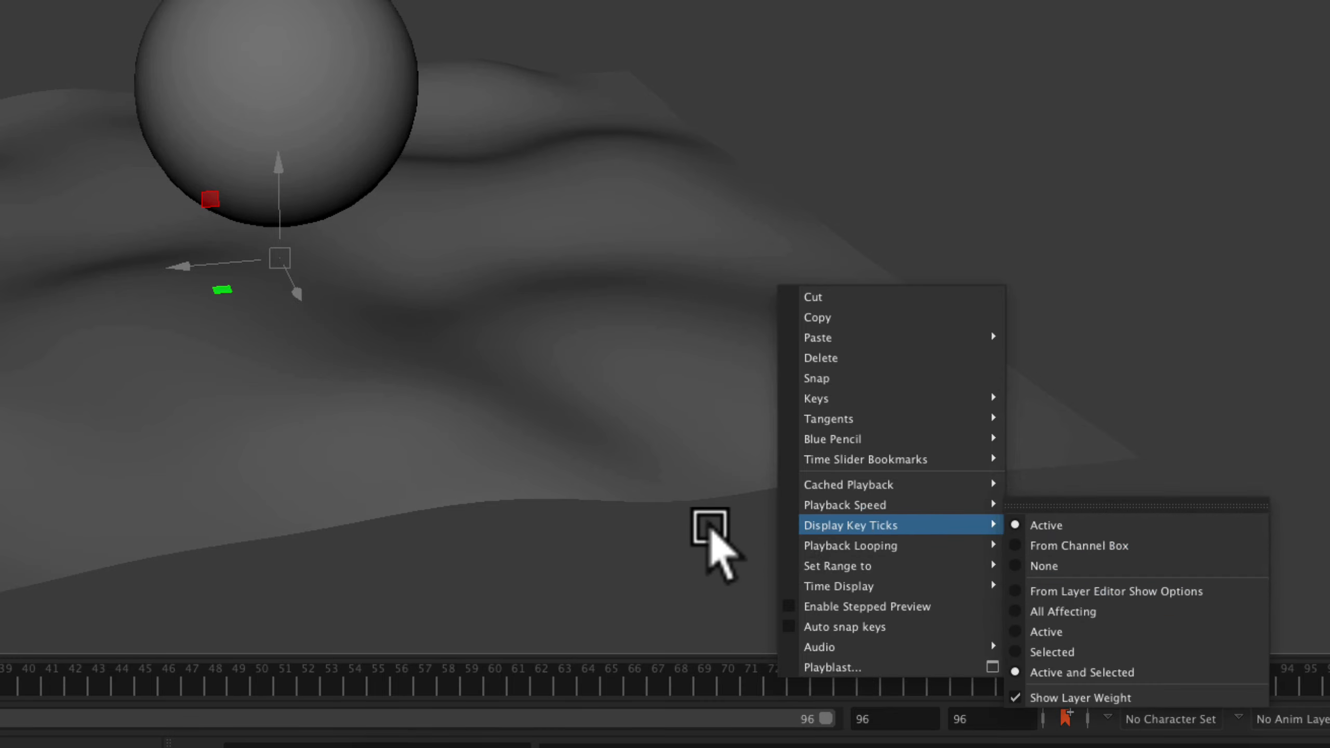
{"action": "left_click", "coordinate": [709, 525]}
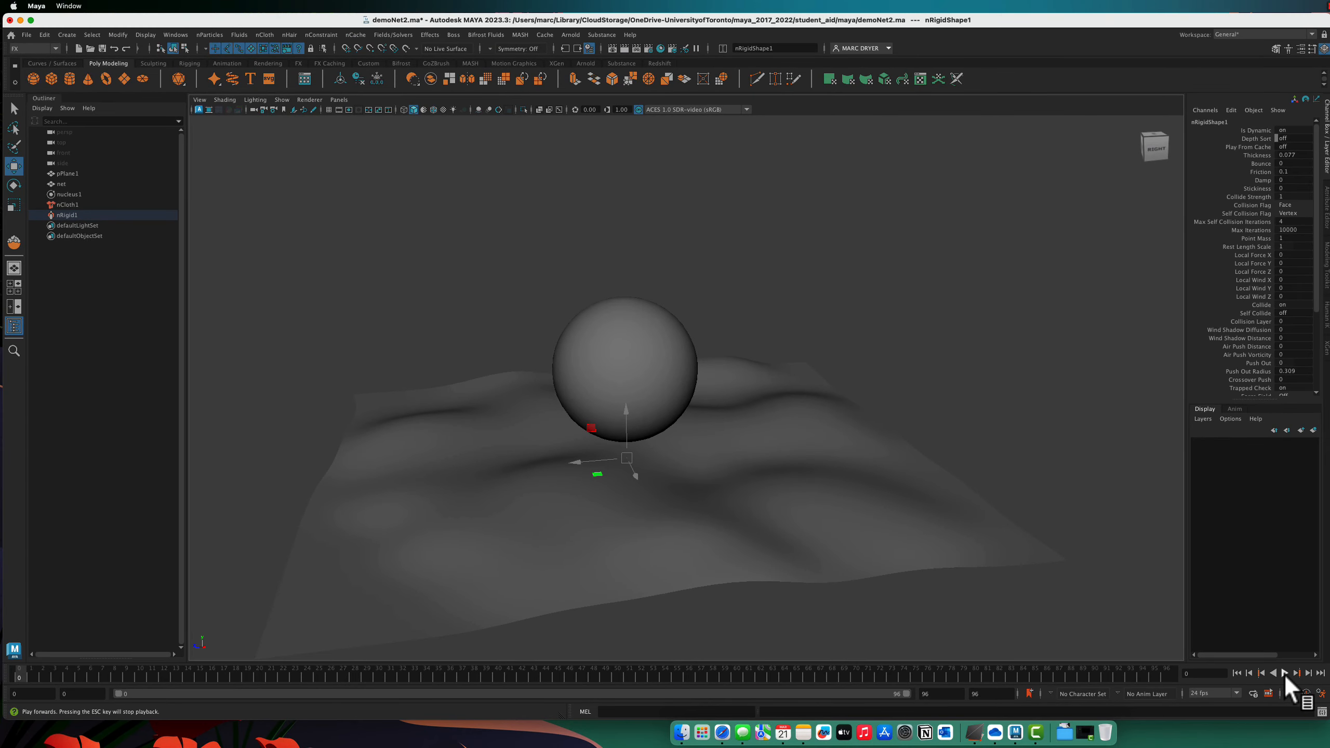
- Play the cloth simulation from the start, rewind it, and play it again, stopping at about frame 24
{"action": "left_click", "coordinate": [1284, 673]}
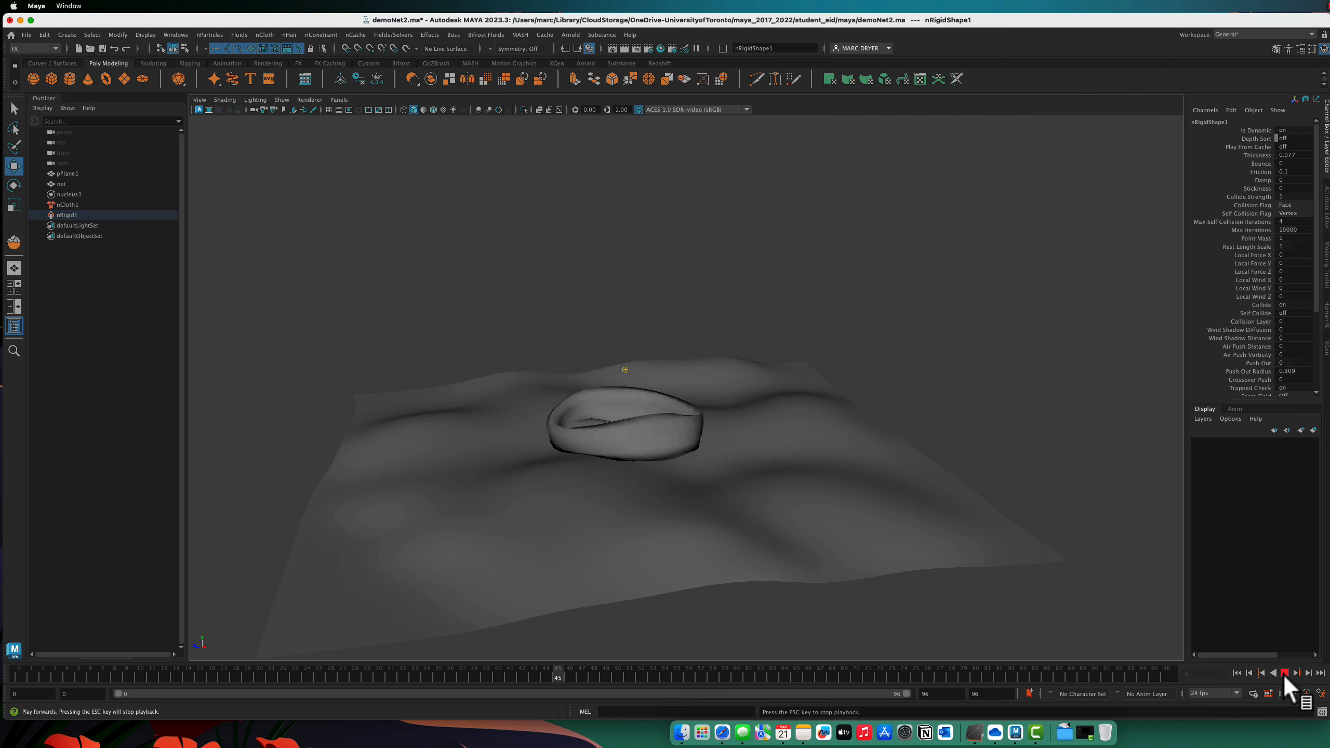
{"action": "left_click", "coordinate": [1283, 674]}
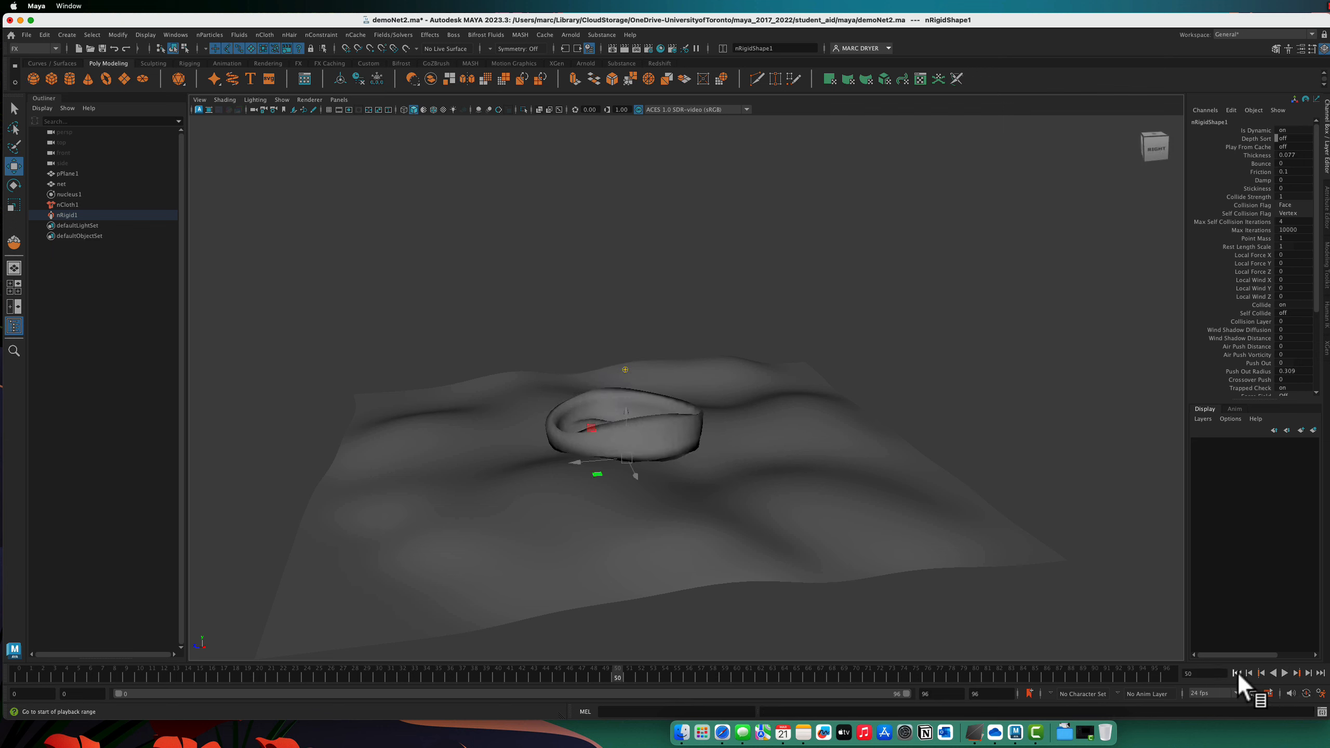
{"action": "left_click", "coordinate": [1237, 673]}
{"action": "left_click", "coordinate": [1284, 675]}
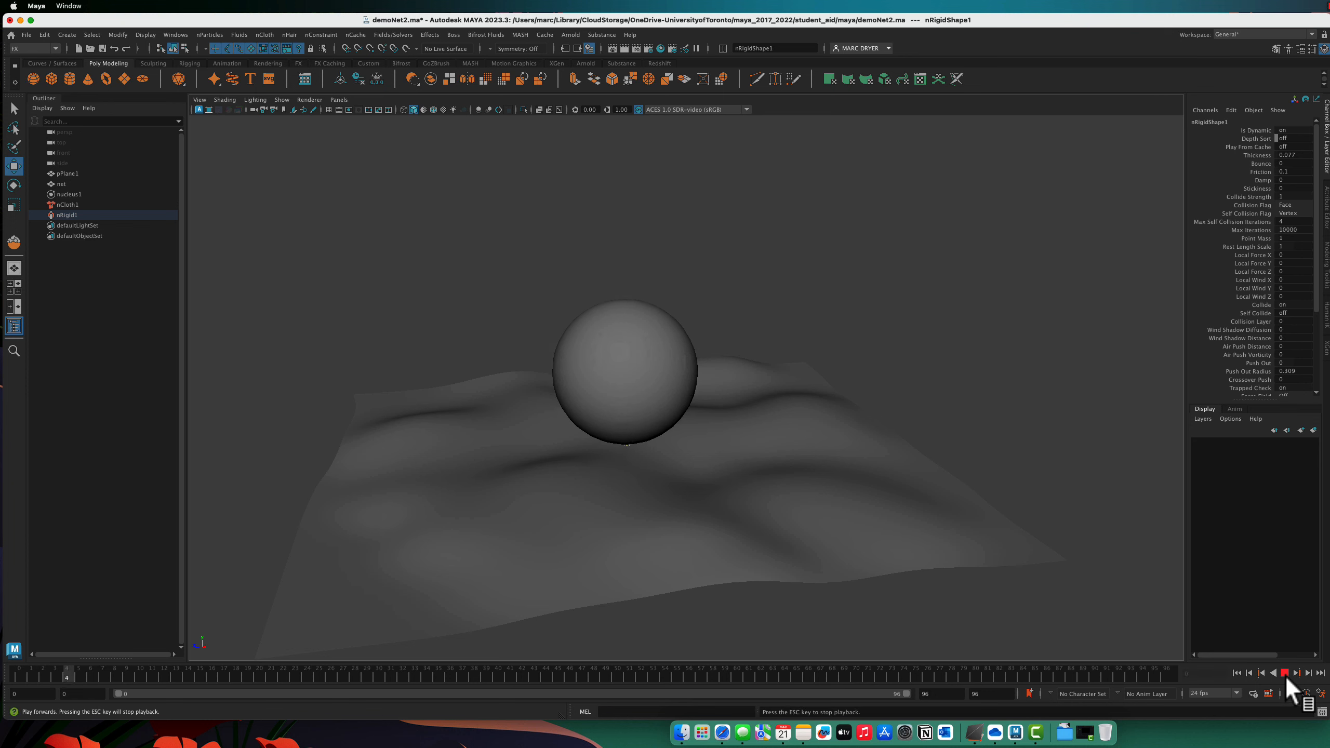
{"action": "key", "text": "Escape"}
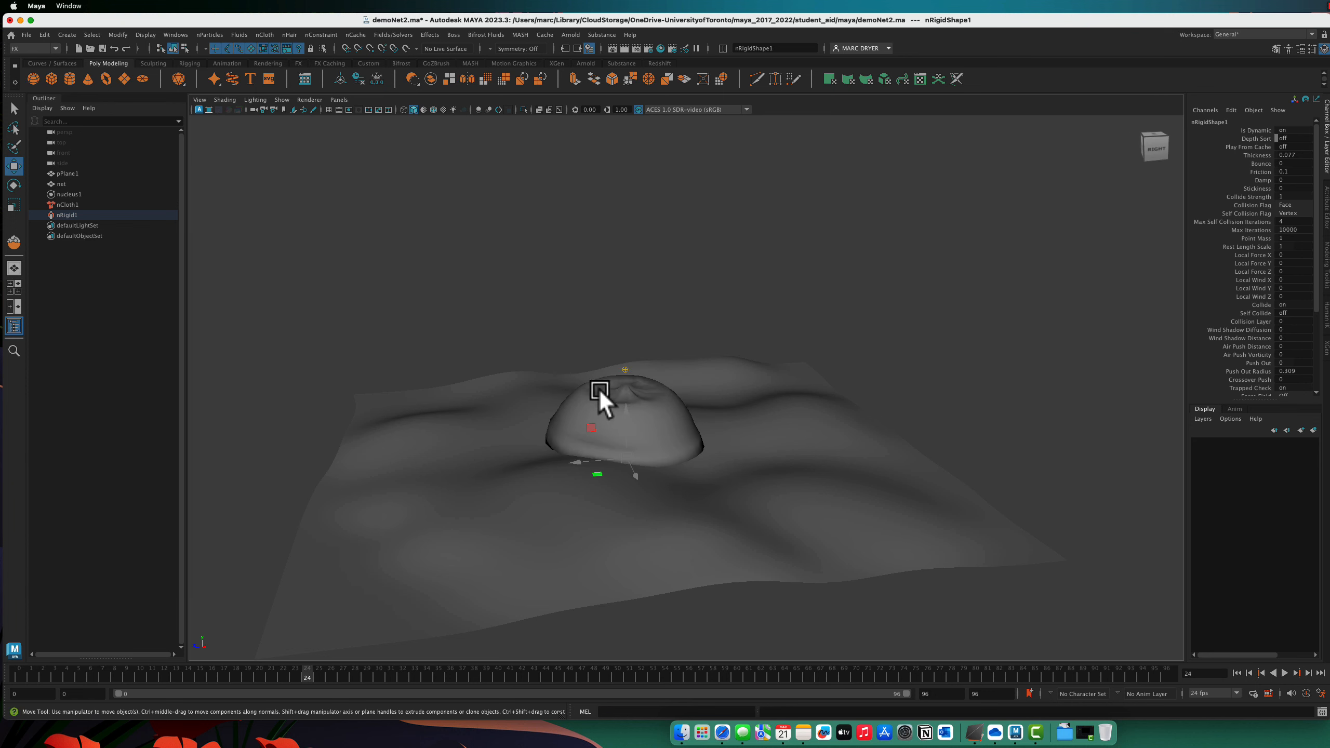
- Select the net and examine the deformed mesh around its upper pole up close
{"action": "right_click_drag", "start_coordinate": [598, 387], "coordinate": [1244, 453], "text": "alt"}
{"action": "middle_click_drag", "start_coordinate": [618, 406], "coordinate": [690, 421], "text": "alt"}
{"action": "scroll", "coordinate": [687, 420], "scroll_direction": "down", "scroll_amount": 5}
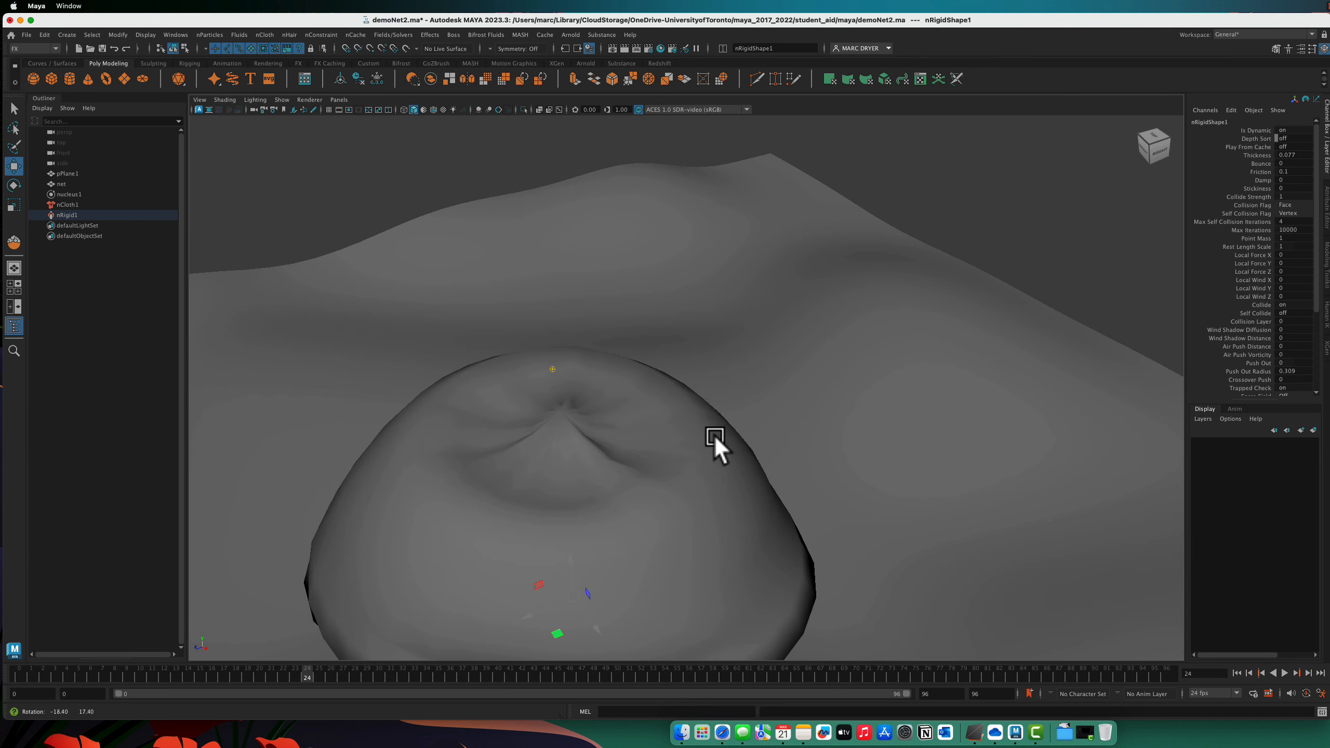
{"action": "left_click", "coordinate": [569, 422]}
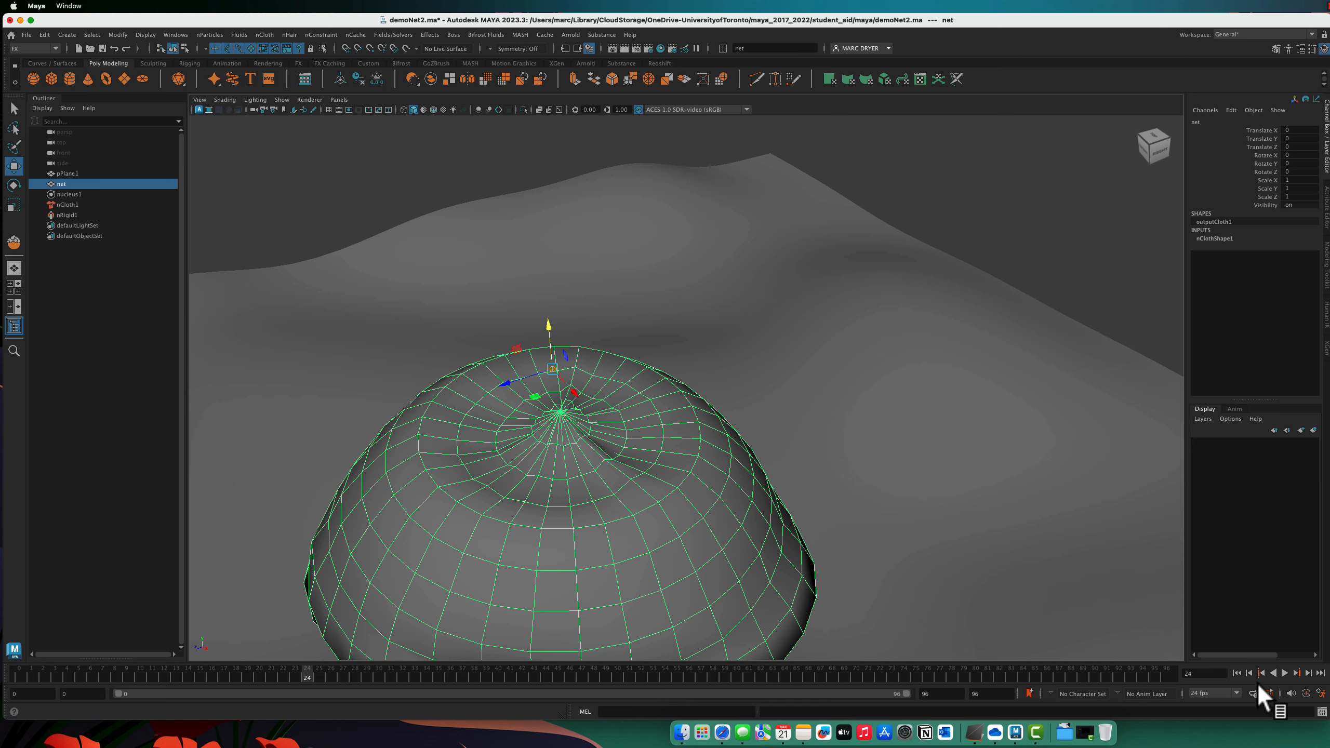
- Return to the start of the playback range and display the net's nClothShape1 attributes
{"action": "left_click", "coordinate": [1237, 672]}
{"action": "right_click_drag", "start_coordinate": [722, 480], "coordinate": [383, 417], "text": "alt"}
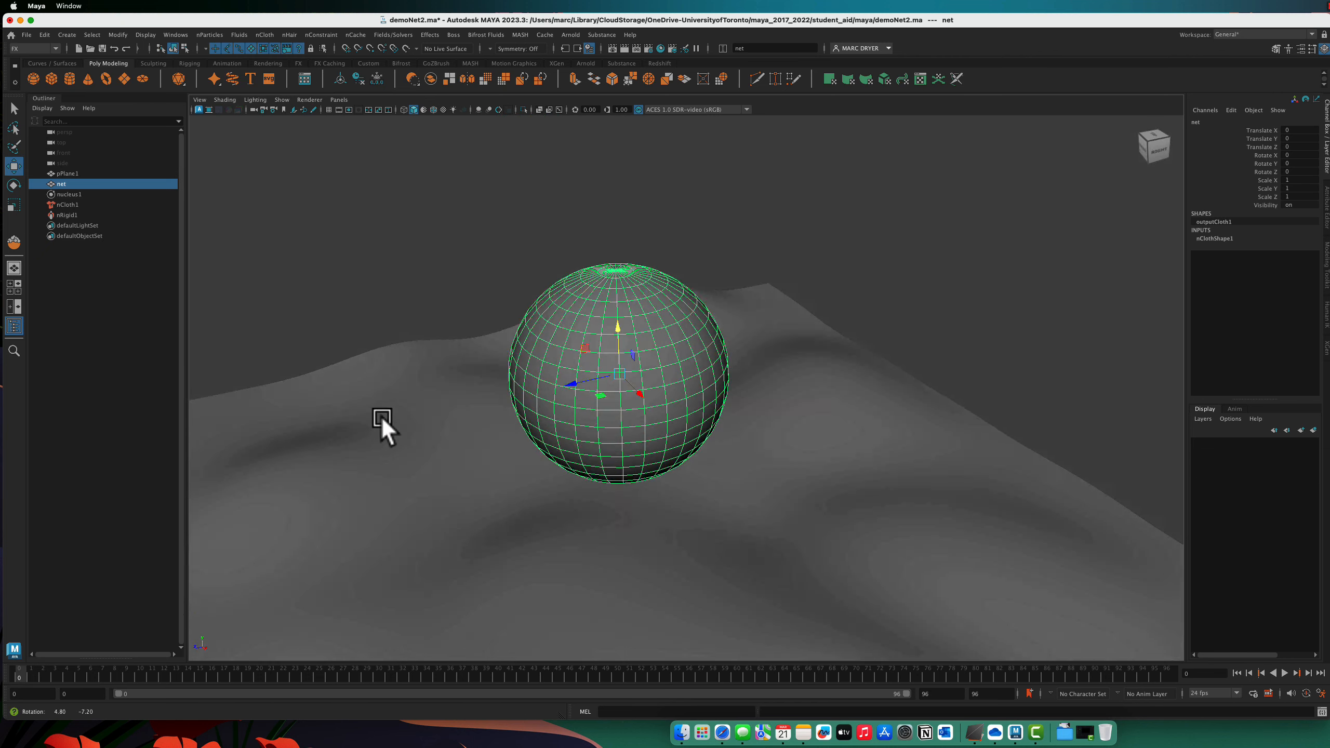
{"action": "left_click_drag", "start_coordinate": [383, 417], "coordinate": [382, 407], "text": "alt"}
{"action": "middle_click_drag", "start_coordinate": [445, 402], "coordinate": [373, 427], "text": "alt"}
{"action": "left_click_drag", "start_coordinate": [373, 427], "coordinate": [353, 421], "text": "alt"}
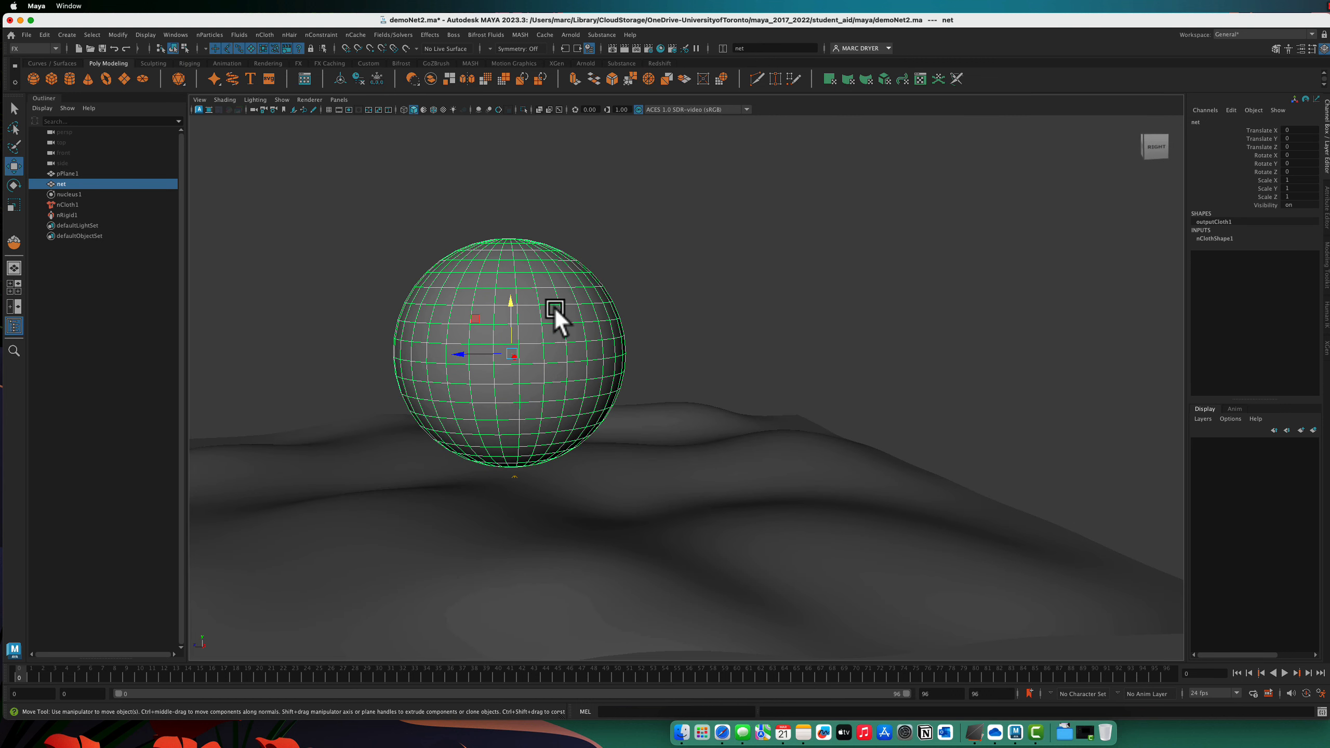
{"action": "key", "text": "ctrl+a"}
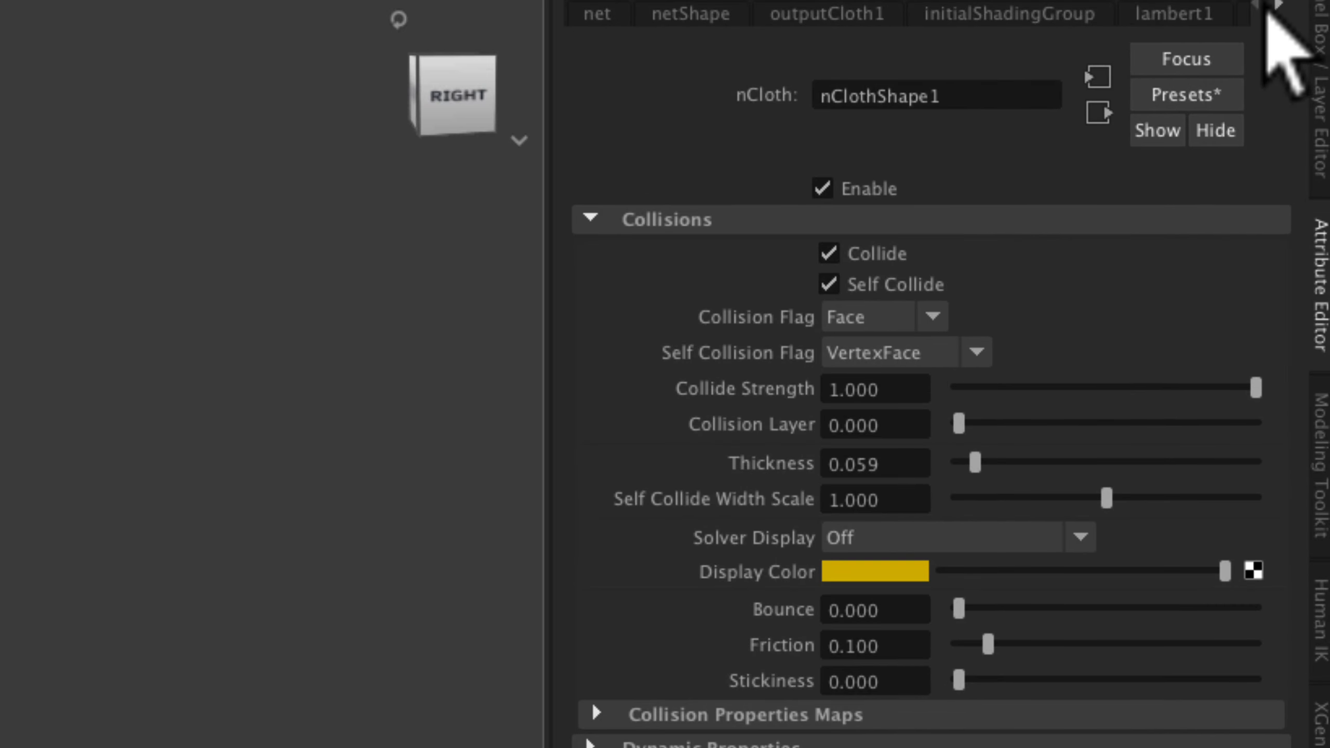
{"action": "left_click", "coordinate": [1277, 4]}
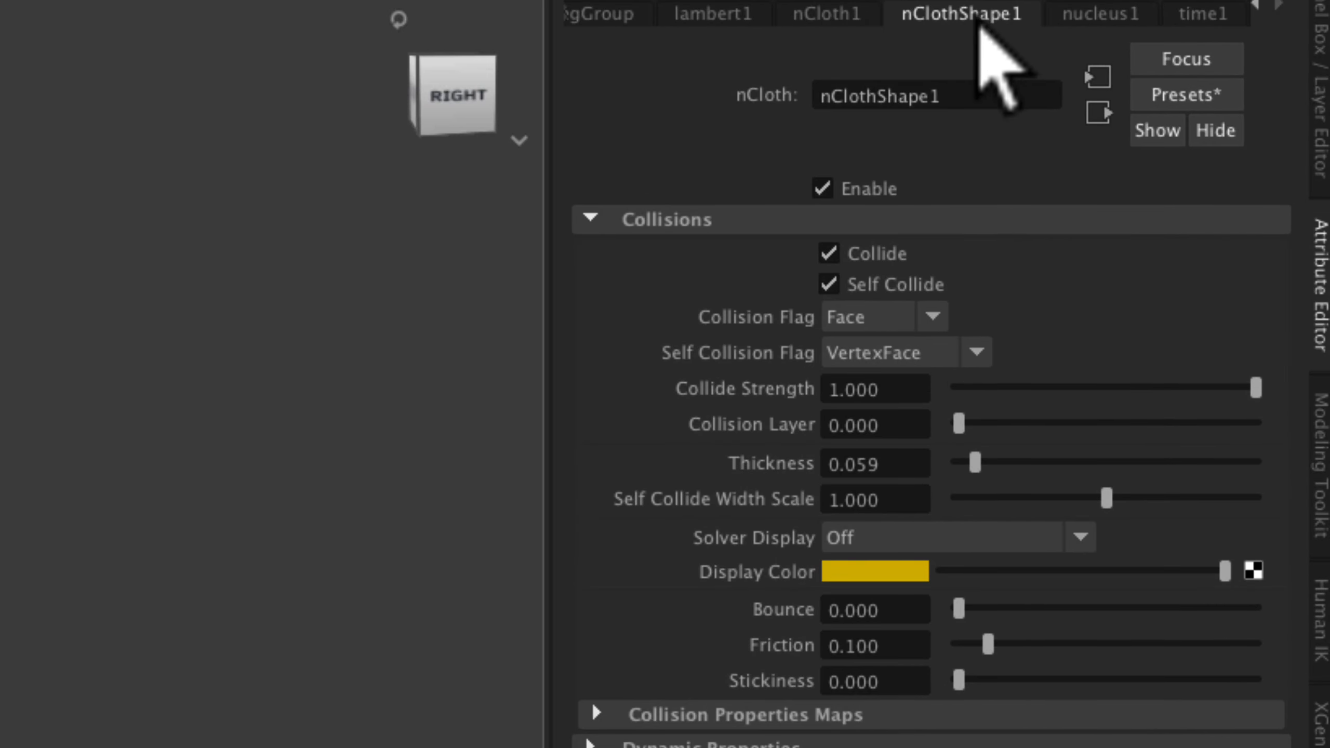
- Apply the looseThickKnit preset to the net's nClothShape1 node
{"action": "left_click", "coordinate": [1171, 99]}
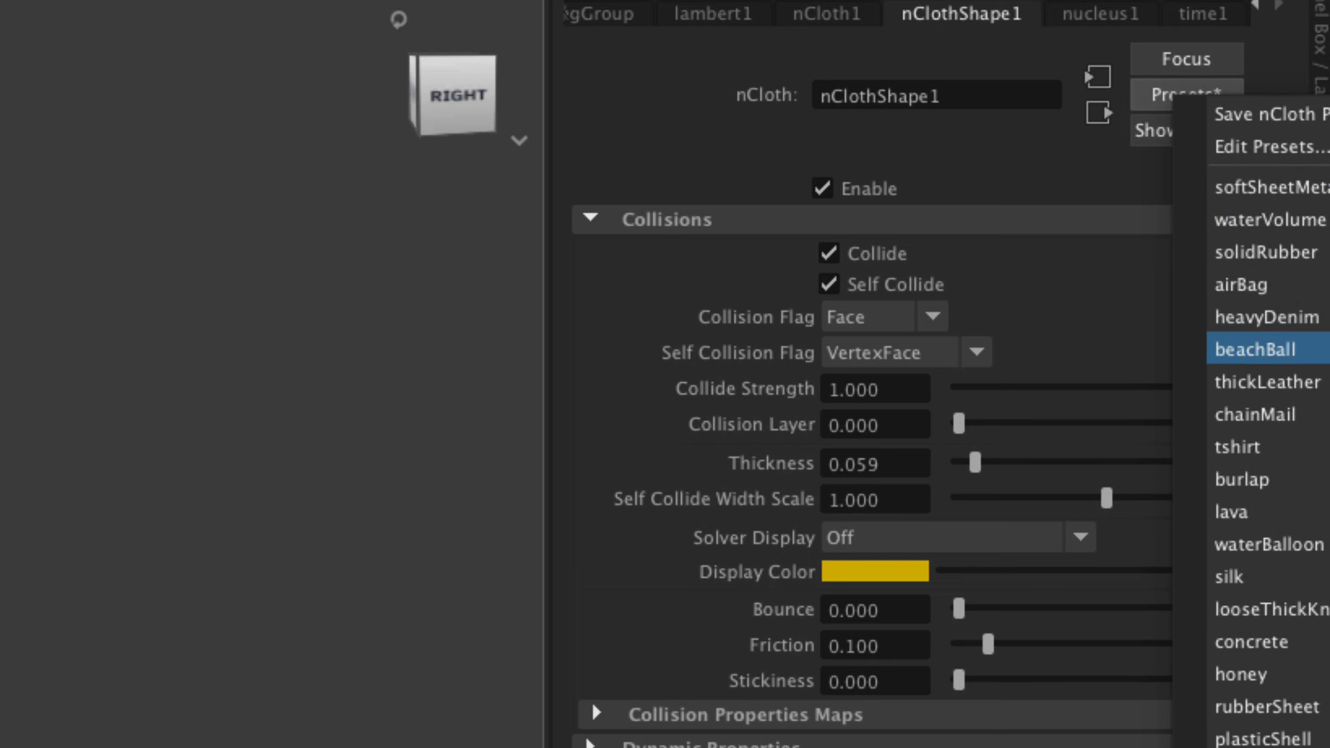
{"action": "key", "text": "Escape"}
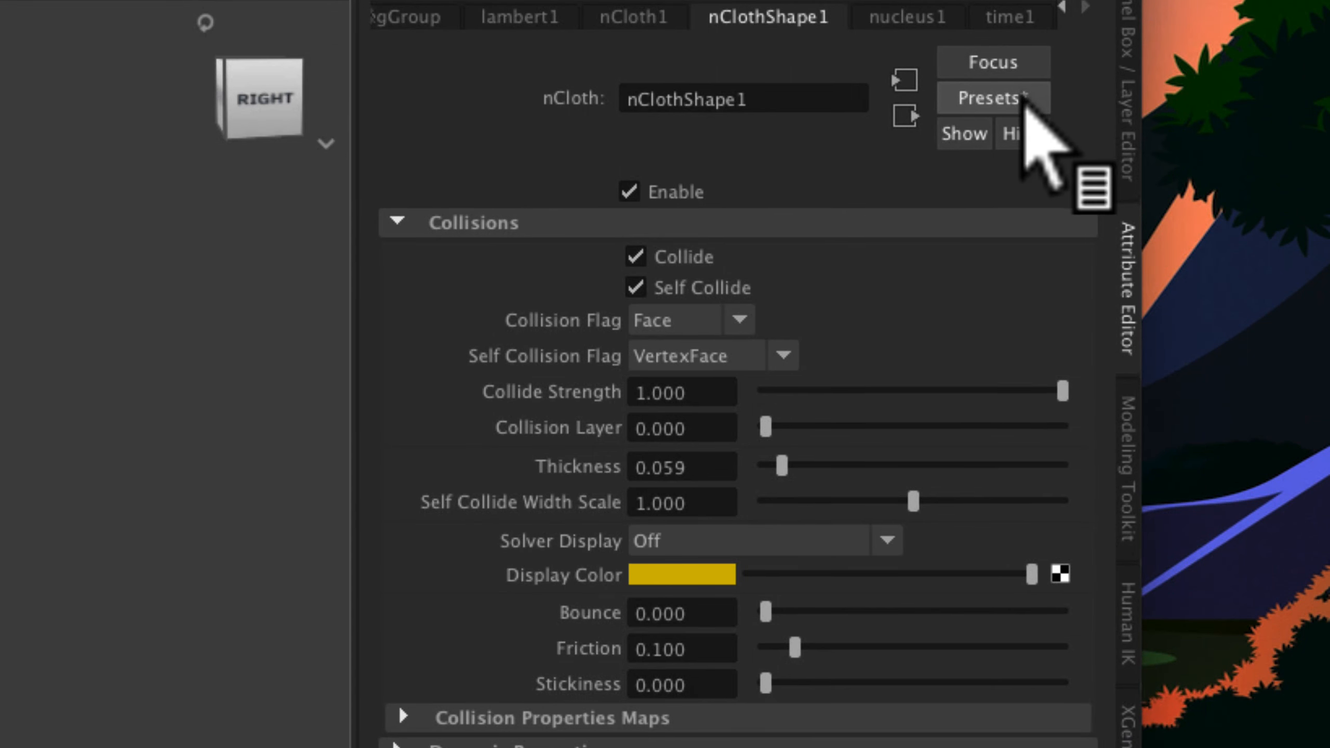
{"action": "left_click", "coordinate": [1015, 104]}
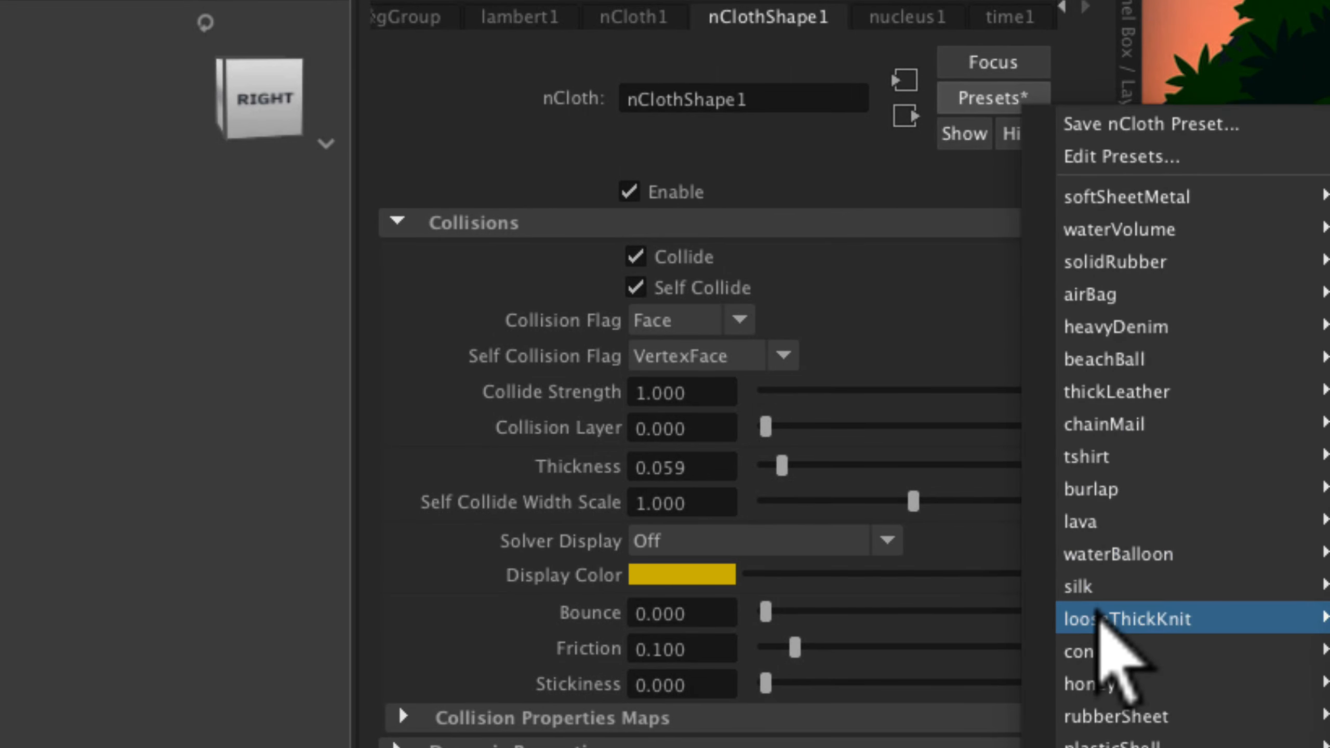
{"action": "left_click", "coordinate": [1327, 620]}
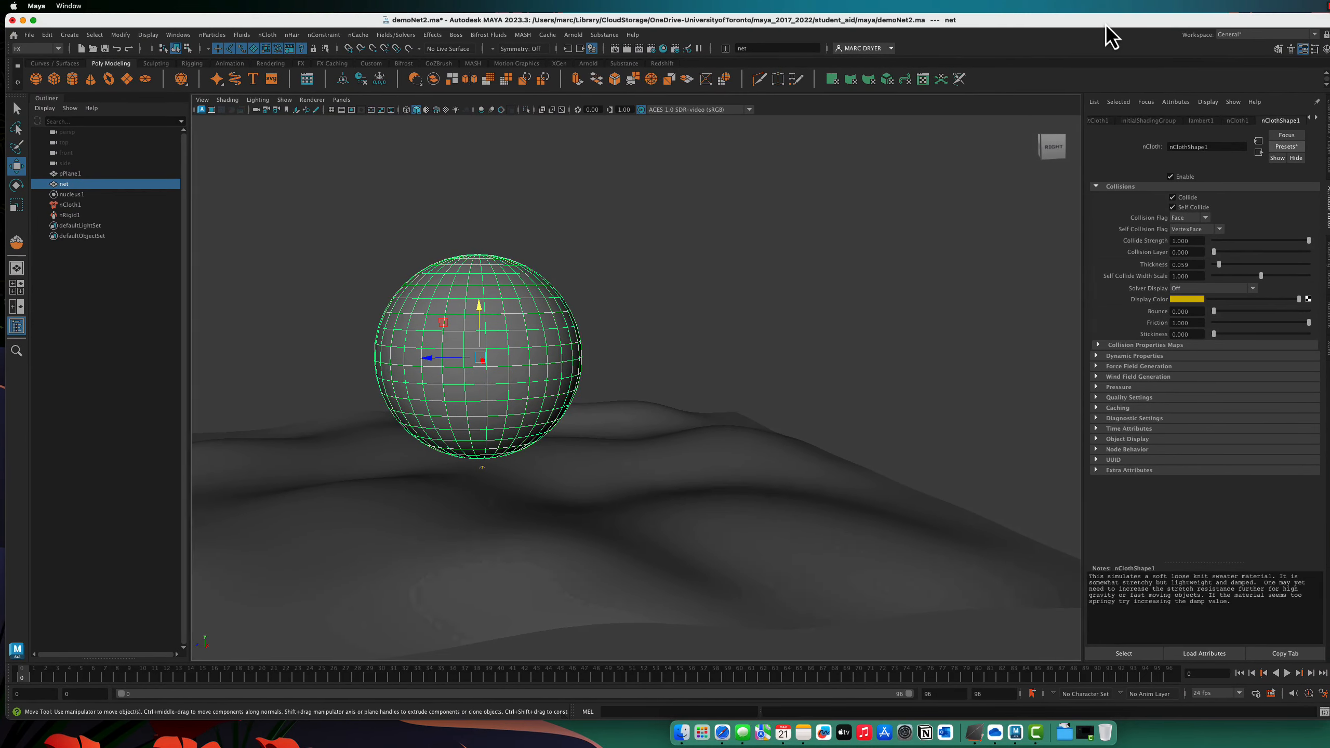
{"action": "left_click_drag", "start_coordinate": [1105, 23], "coordinate": [1102, 18]}
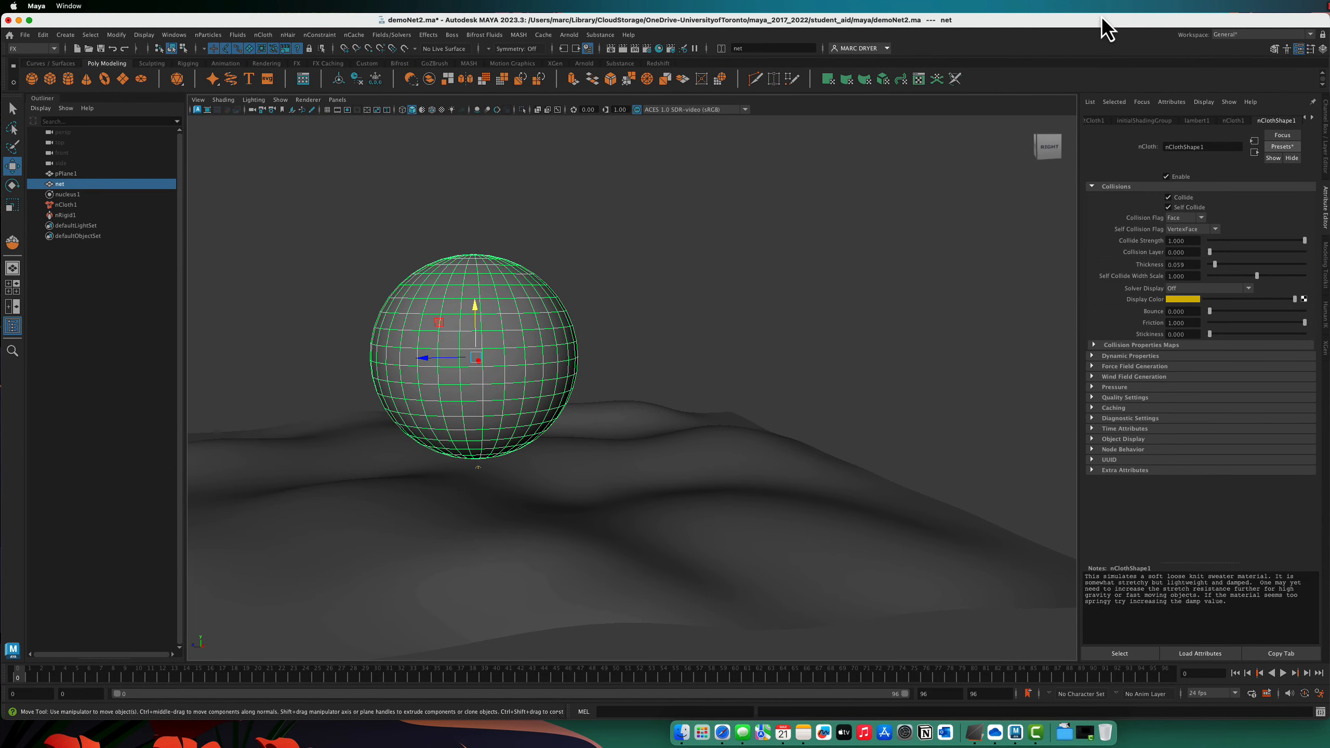
- Review the nCloth Dynamic Properties, especially stretch, compression and bend resistance and restitution tension
{"action": "left_click", "coordinate": [1122, 356]}
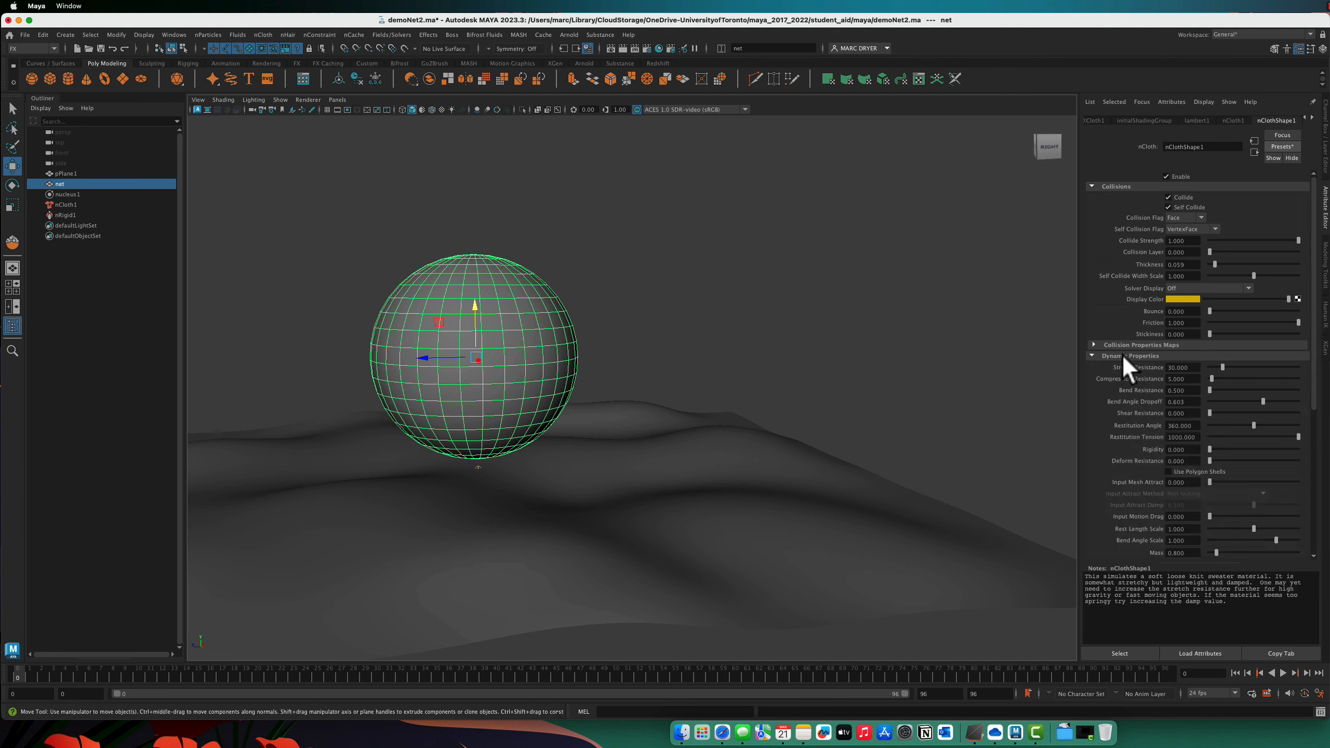
{"action": "scroll", "coordinate": [1126, 367], "scroll_direction": "down", "scroll_amount": 4}
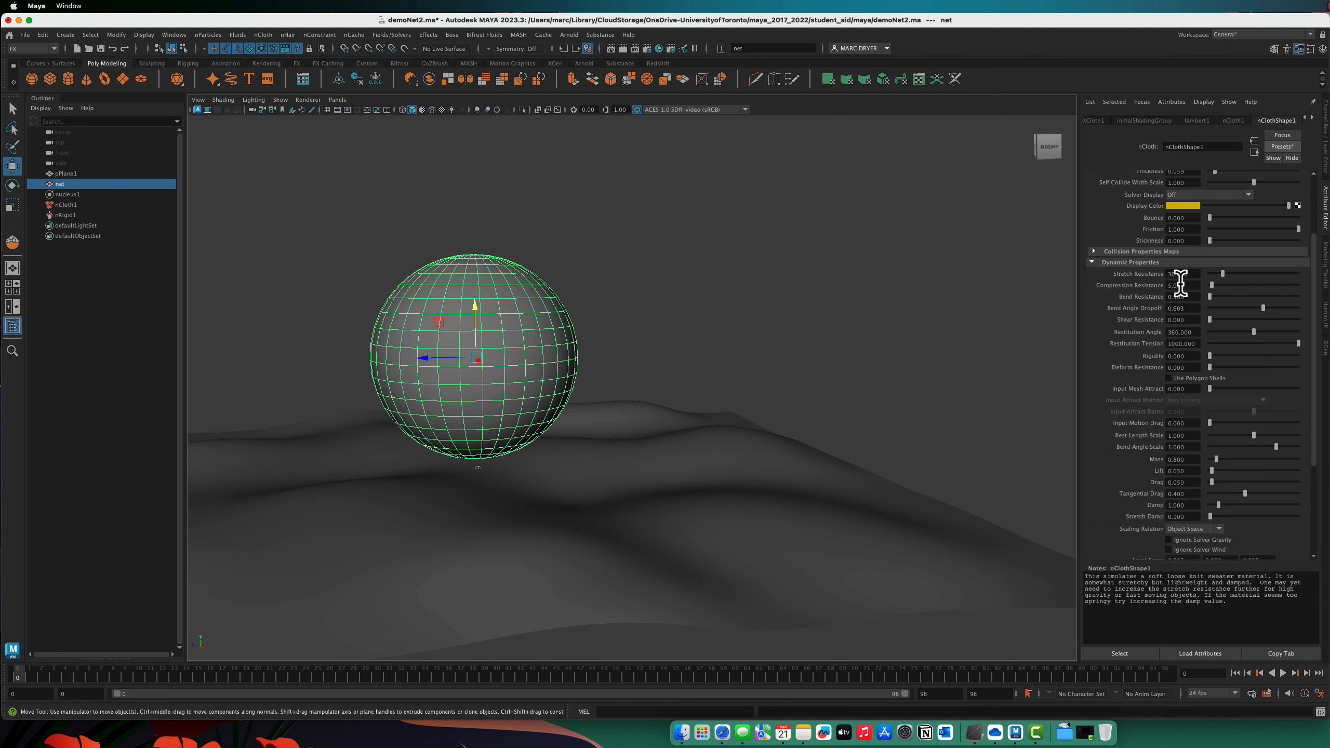
{"action": "double_click", "coordinate": [1173, 284]}
{"action": "double_click", "coordinate": [1182, 273]}
{"action": "double_click", "coordinate": [1193, 298]}
{"action": "double_click", "coordinate": [1169, 344]}
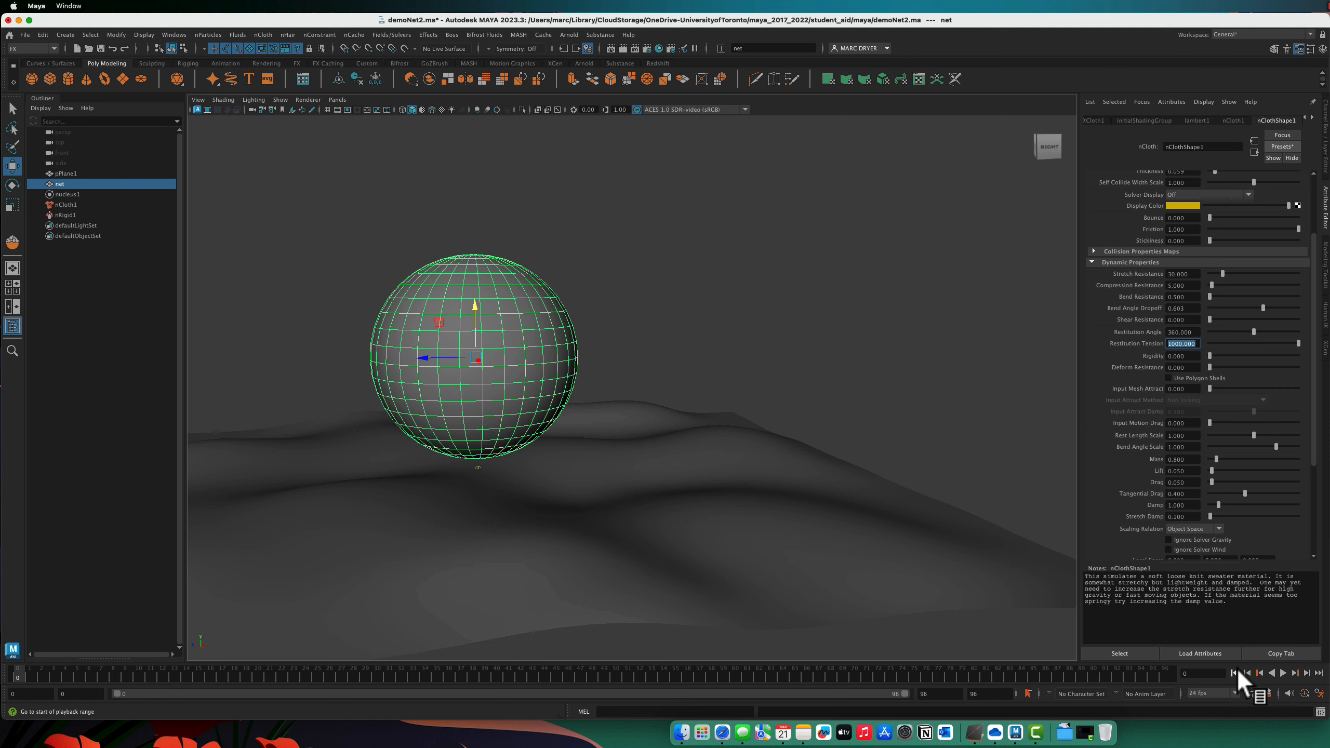
- Play the knit cloth simulation to about frame 67 and rewind it to the start
{"action": "left_click", "coordinate": [1282, 673]}
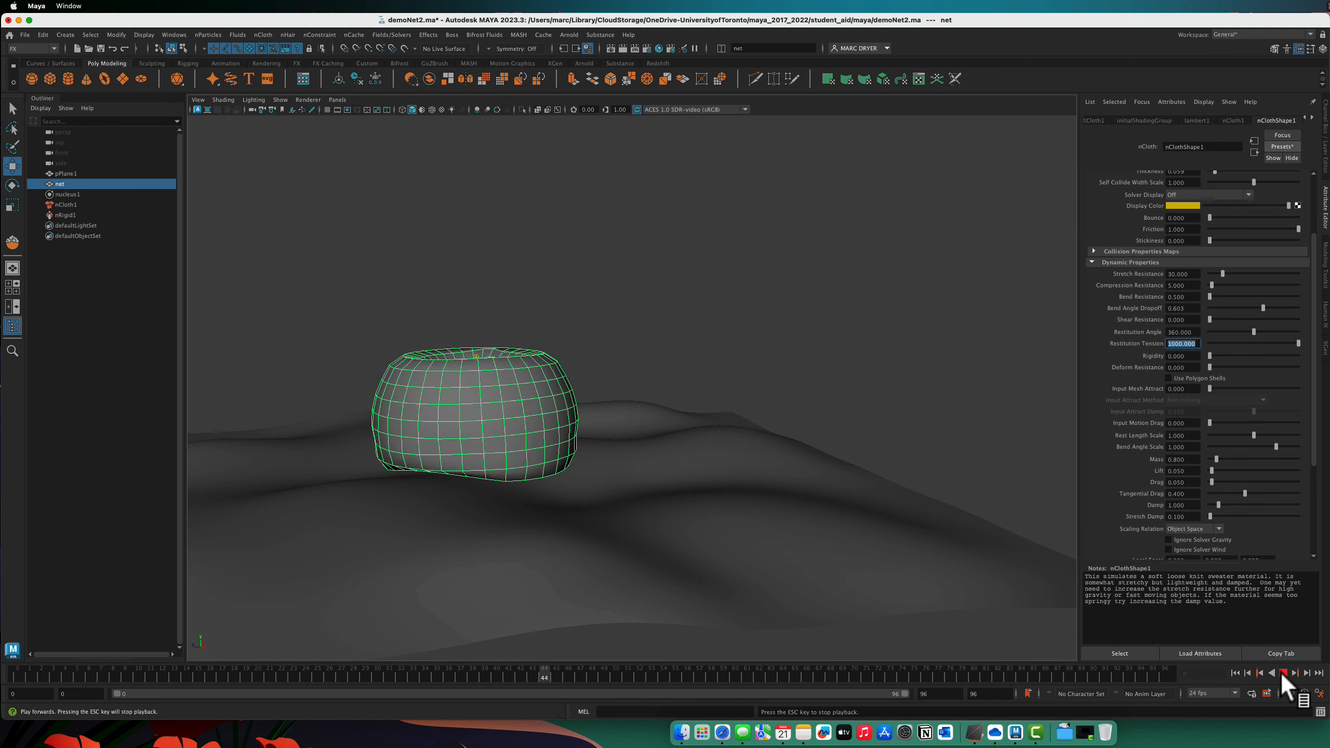
{"action": "left_click", "coordinate": [1281, 673]}
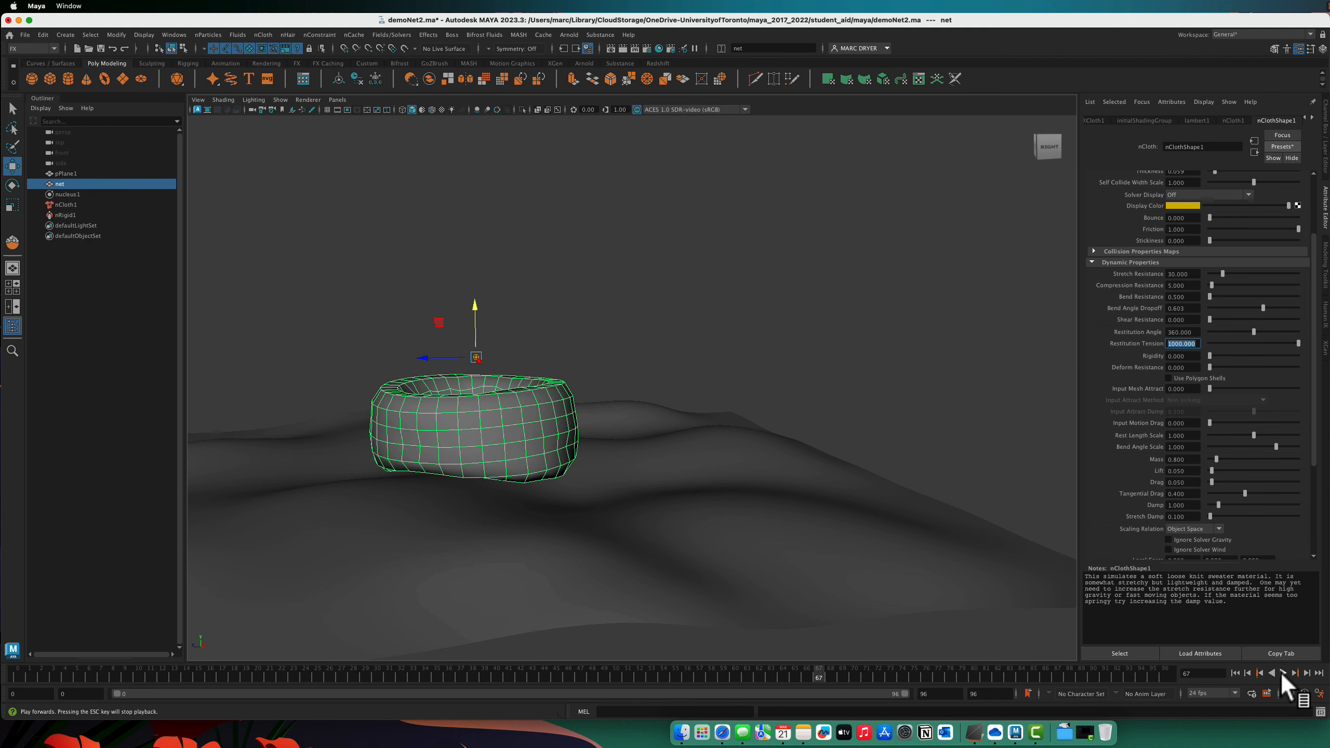
{"action": "left_click", "coordinate": [1236, 673]}
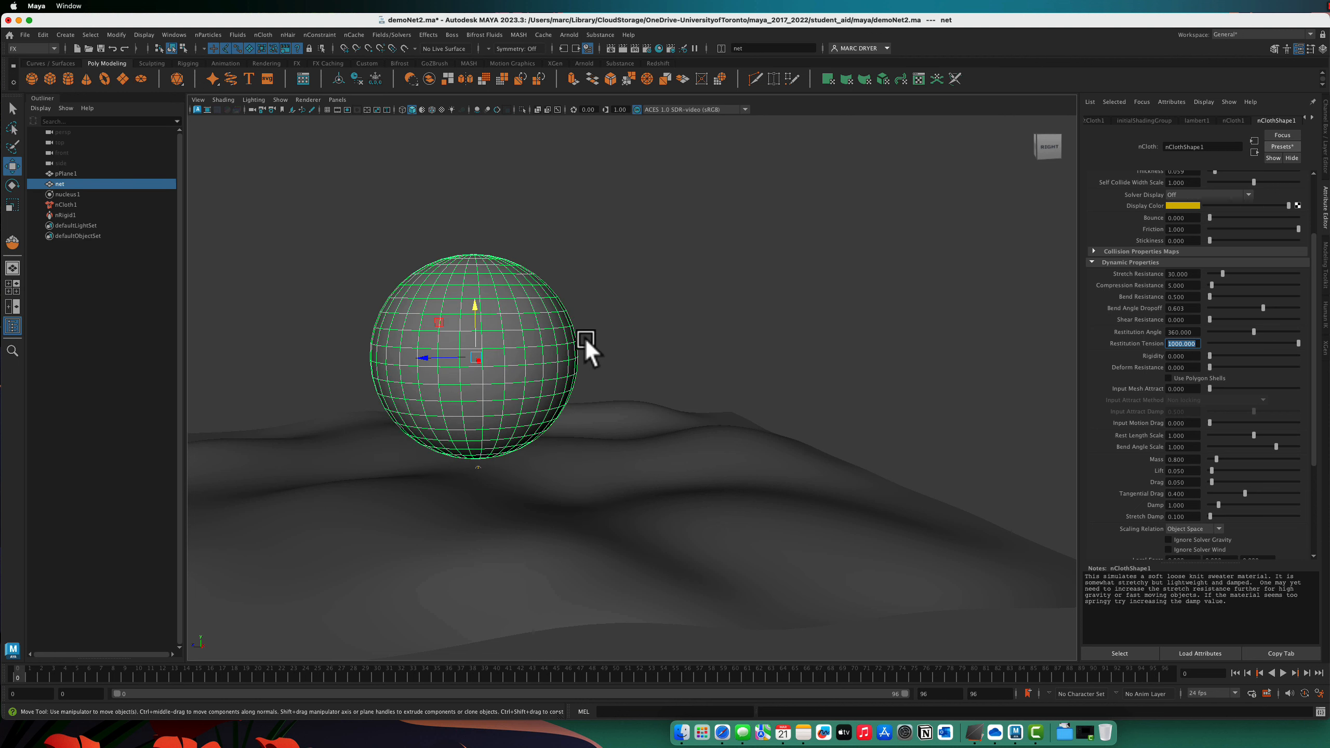
- Select the ring of vertices around the net's upper pole and attach a Transform Constraint to them
{"action": "left_click_drag", "start_coordinate": [489, 297], "coordinate": [603, 306], "text": "alt"}
{"action": "right_click", "coordinate": [577, 311]}
{"action": "right_click_drag", "start_coordinate": [575, 308], "coordinate": [455, 308]}
{"action": "left_click_drag", "start_coordinate": [516, 296], "coordinate": [584, 318]}
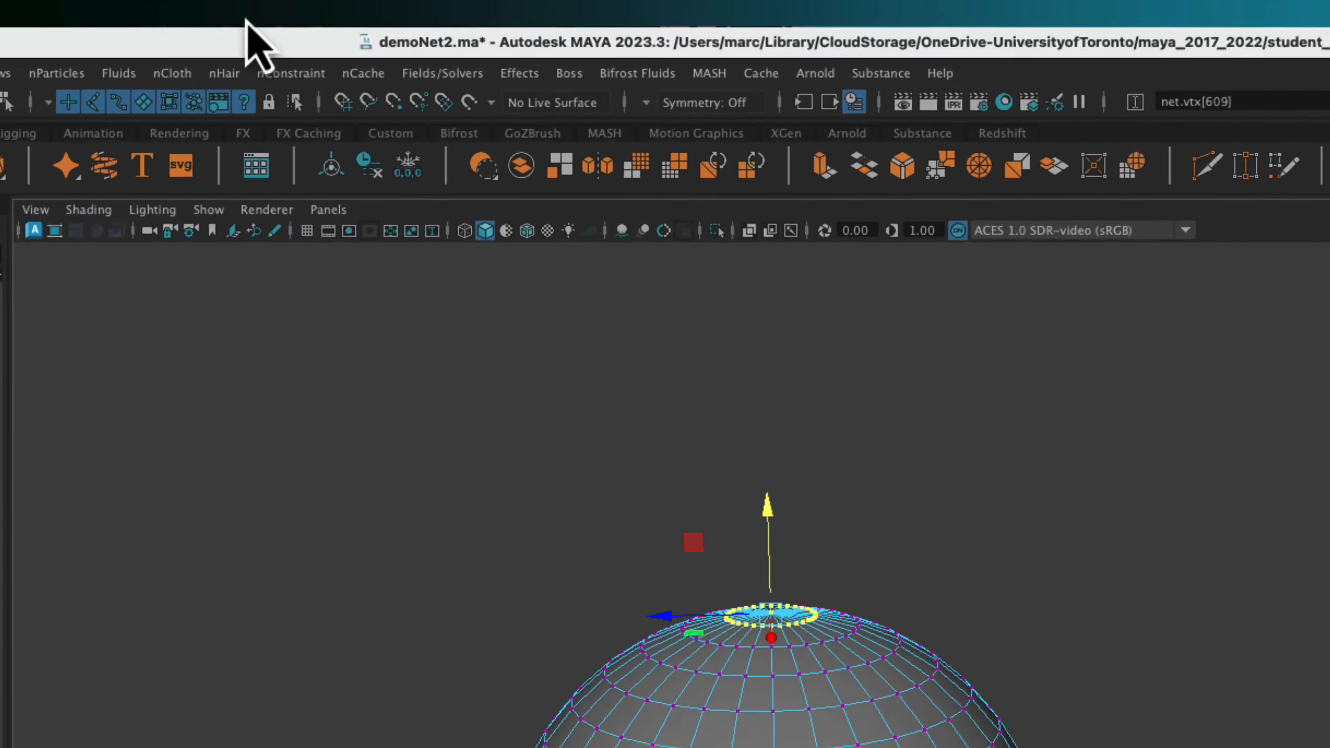
{"action": "left_click", "coordinate": [318, 38]}
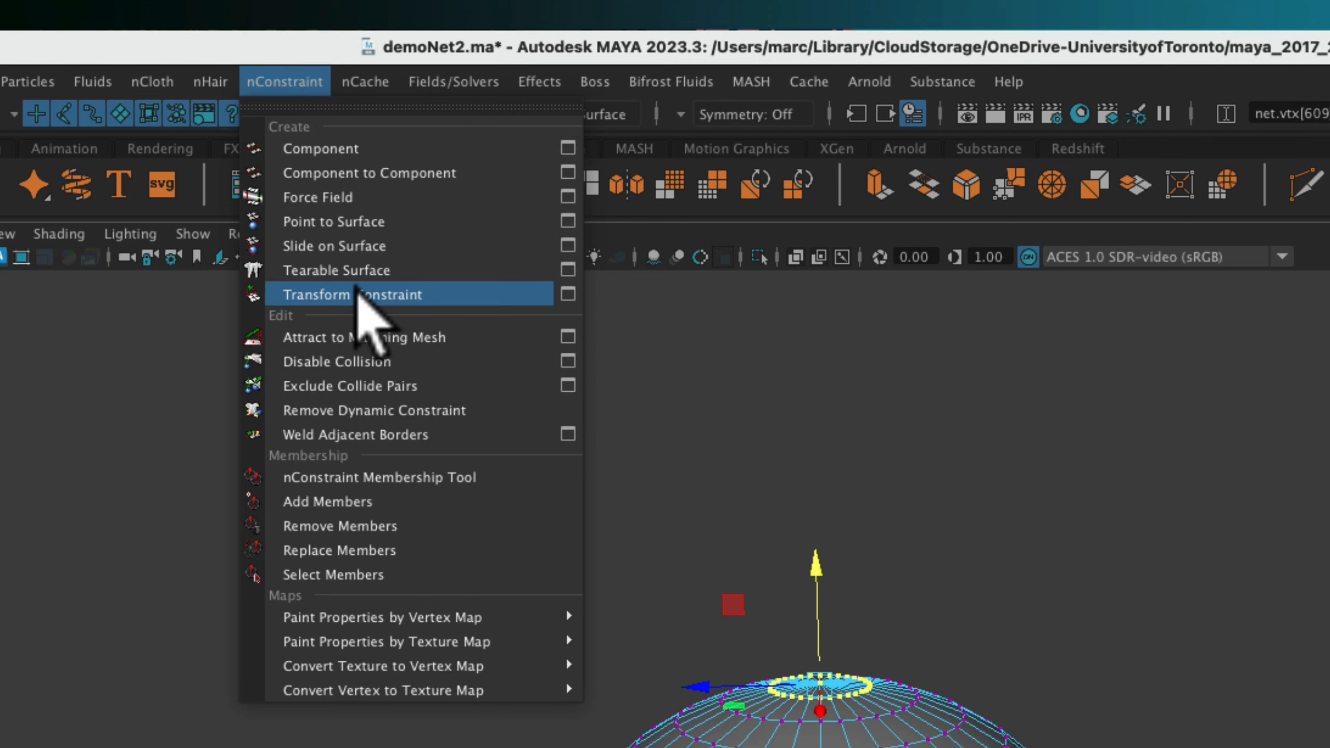
{"action": "left_click", "coordinate": [358, 292]}
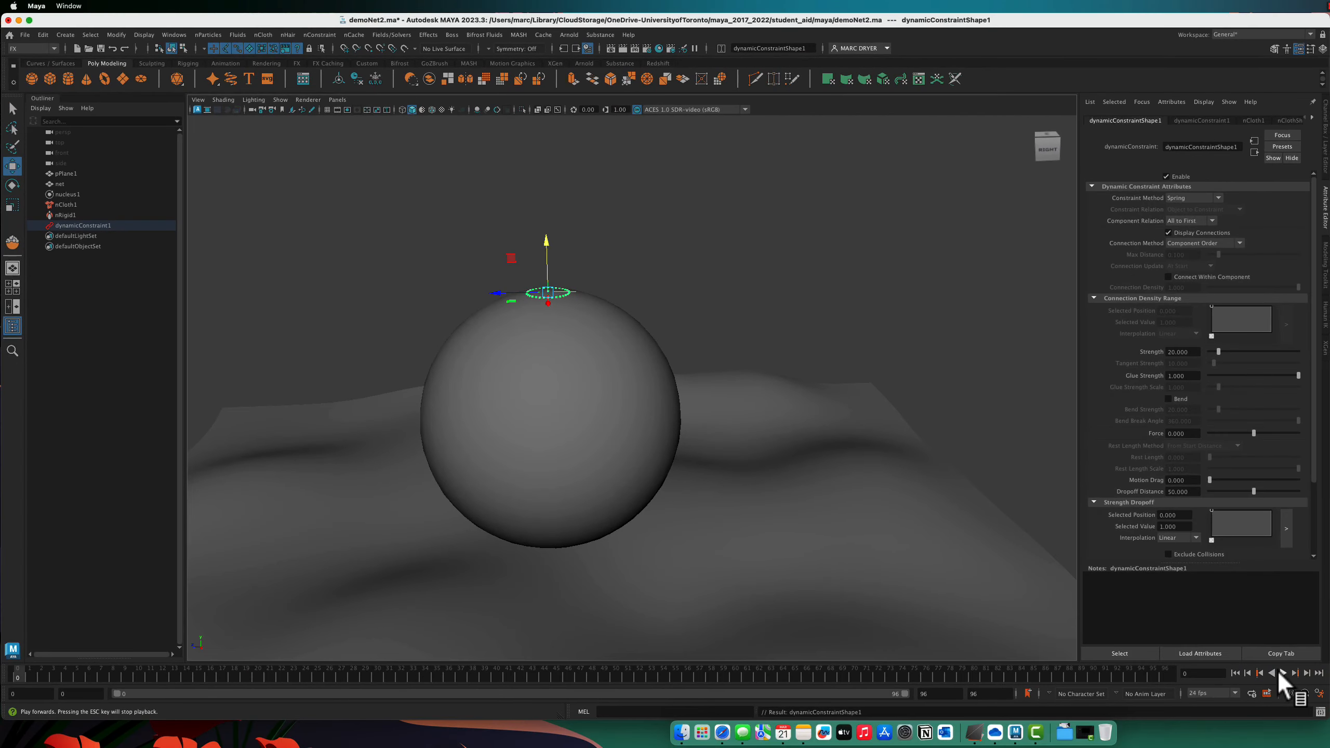
- Play the constrained simulation to about frame 43 and inspect how the net hangs from its upper vertices
{"action": "left_click", "coordinate": [1281, 673]}
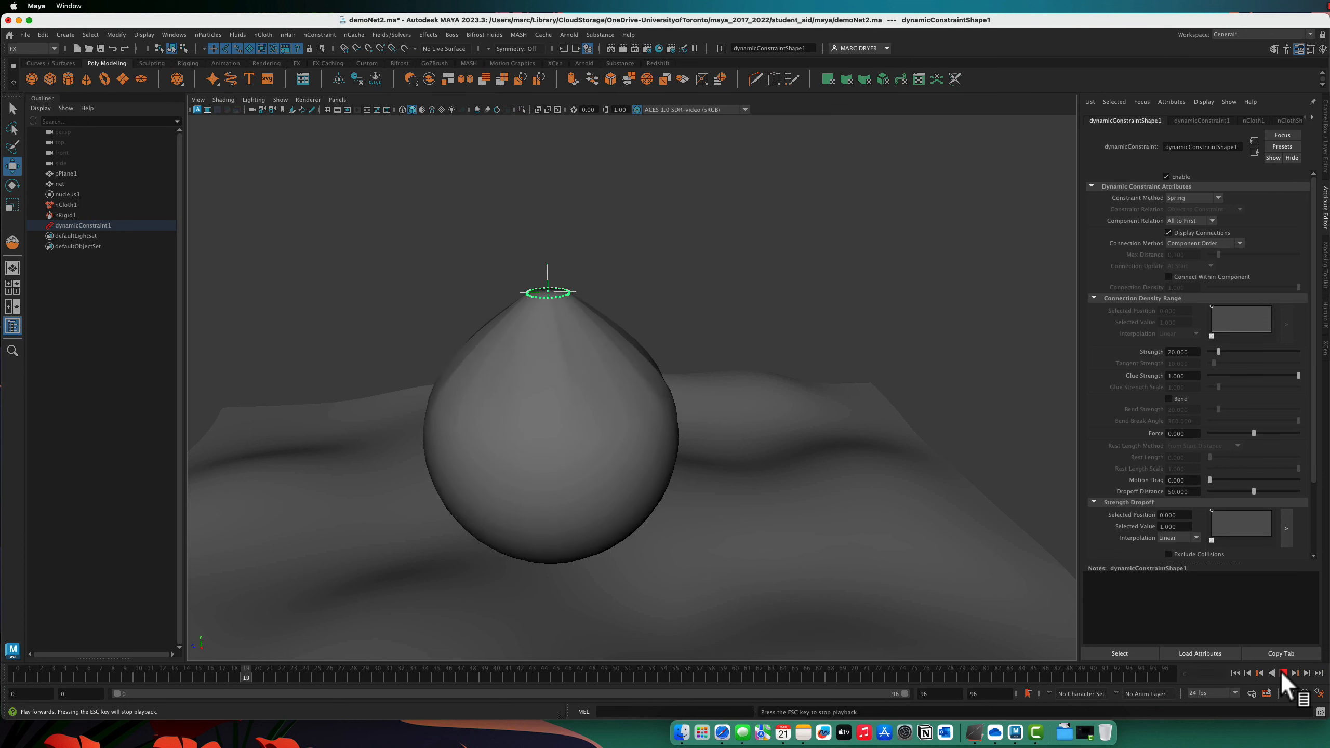
{"action": "left_click", "coordinate": [1281, 673]}
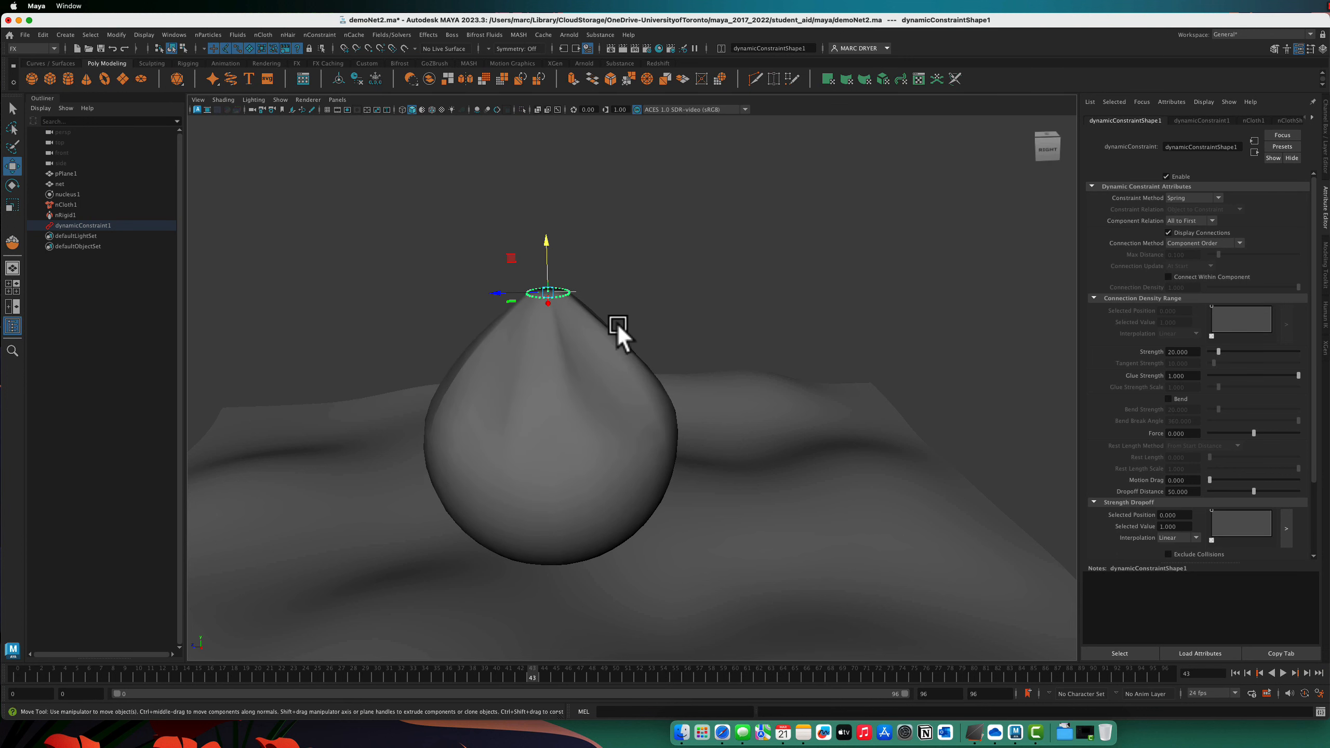
{"action": "left_click_drag", "start_coordinate": [617, 324], "coordinate": [676, 314], "text": "alt"}
{"action": "mouse_move", "coordinate": [529, 309]}
{"action": "left_mouse_down", "text": "alt"}
{"action": "mouse_move", "coordinate": [402, 314]}
{"action": "mouse_move", "coordinate": [551, 318]}
{"action": "left_mouse_up", "text": "alt"}
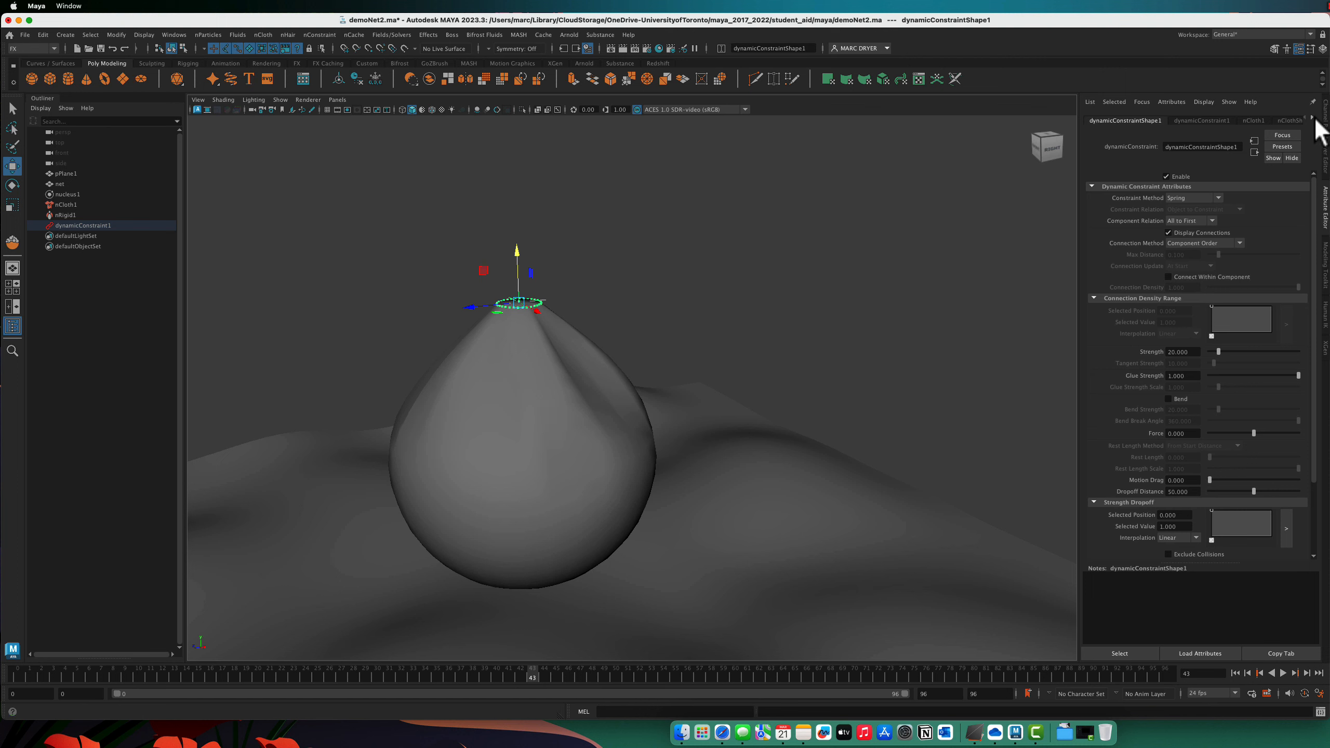
- Select the net and review the gravity, wind speed and air density settings of its nucleus1 solver
{"action": "left_click", "coordinate": [602, 432]}
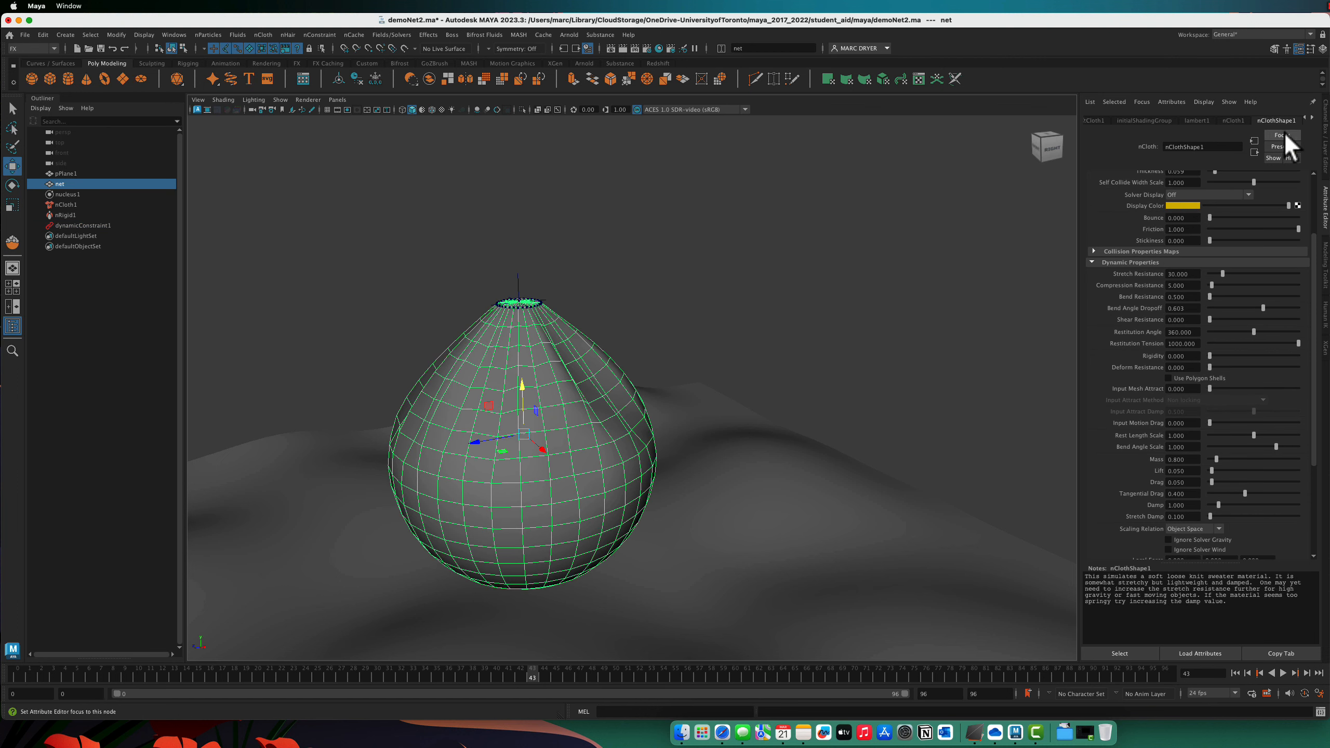
{"action": "left_click", "coordinate": [1313, 117]}
{"action": "left_click", "coordinate": [1313, 117]}
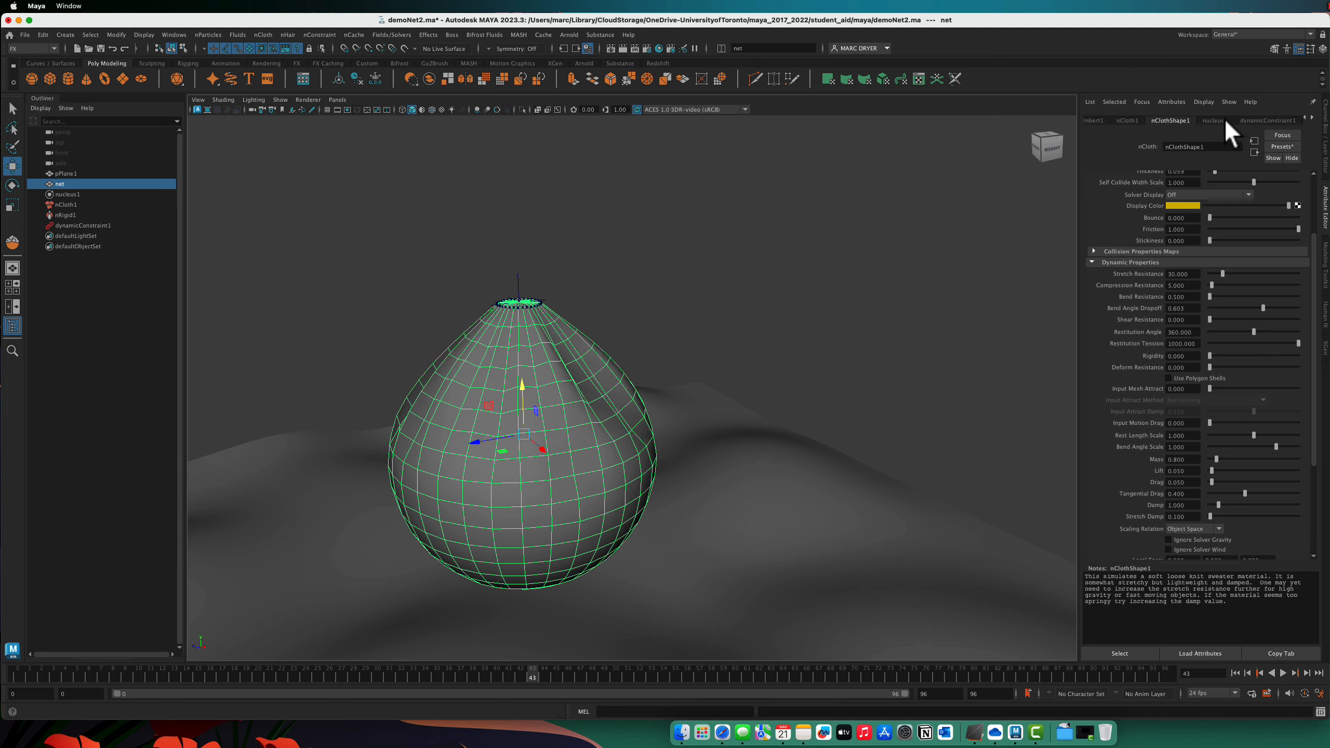
{"action": "left_click", "coordinate": [1214, 120]}
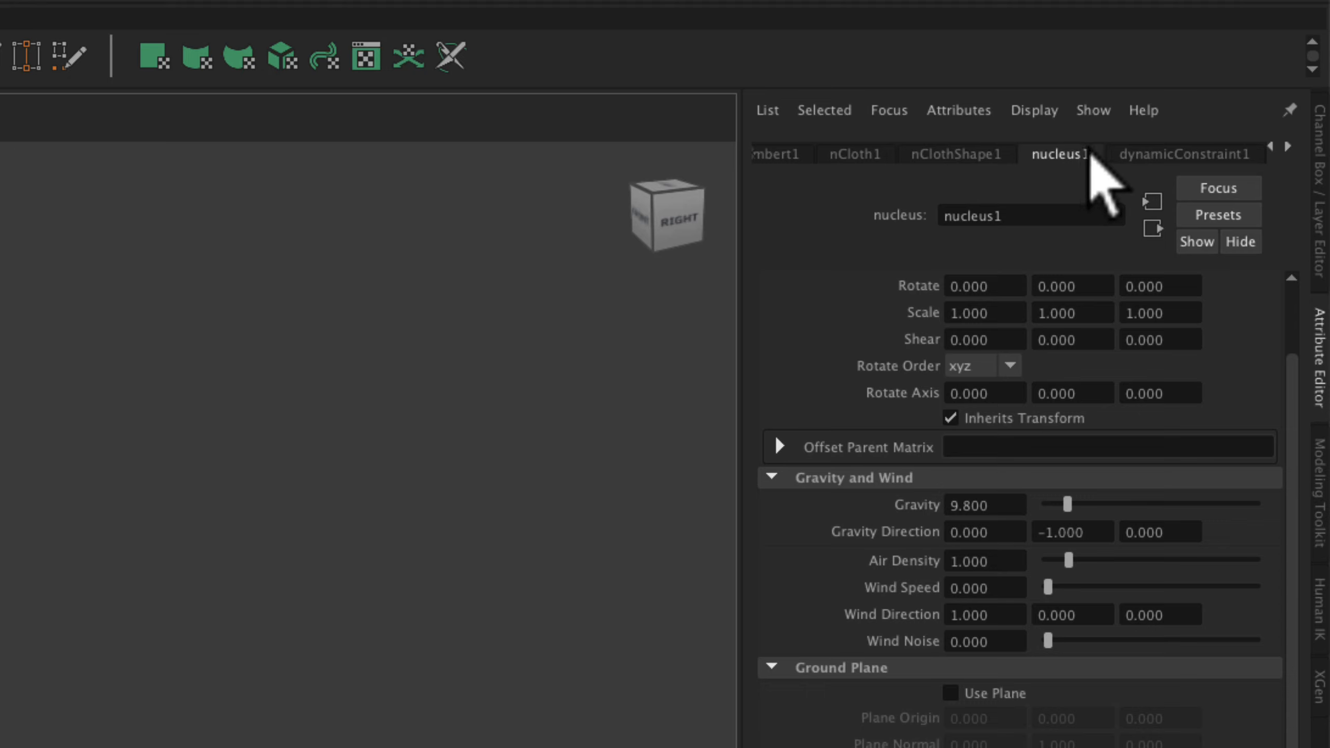
{"action": "left_click", "coordinate": [991, 502]}
{"action": "double_click", "coordinate": [991, 503]}
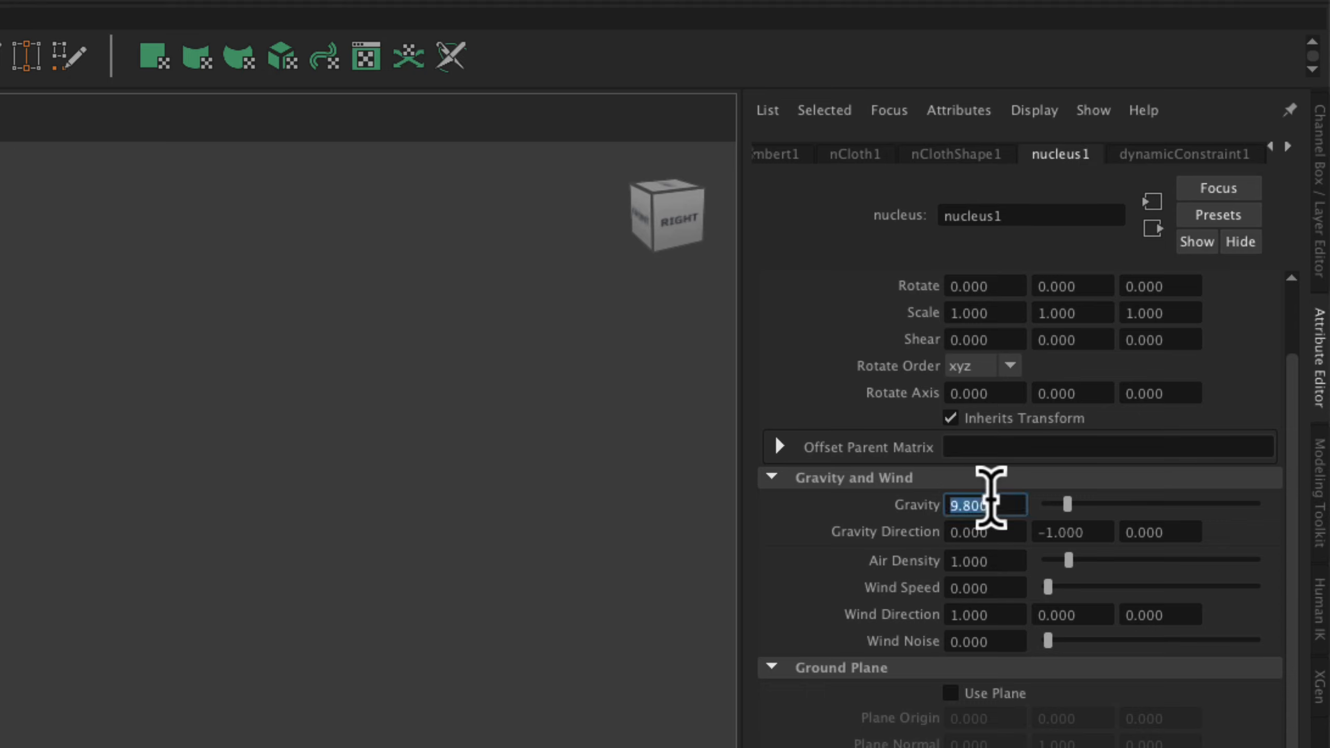
{"action": "left_click", "coordinate": [1021, 588]}
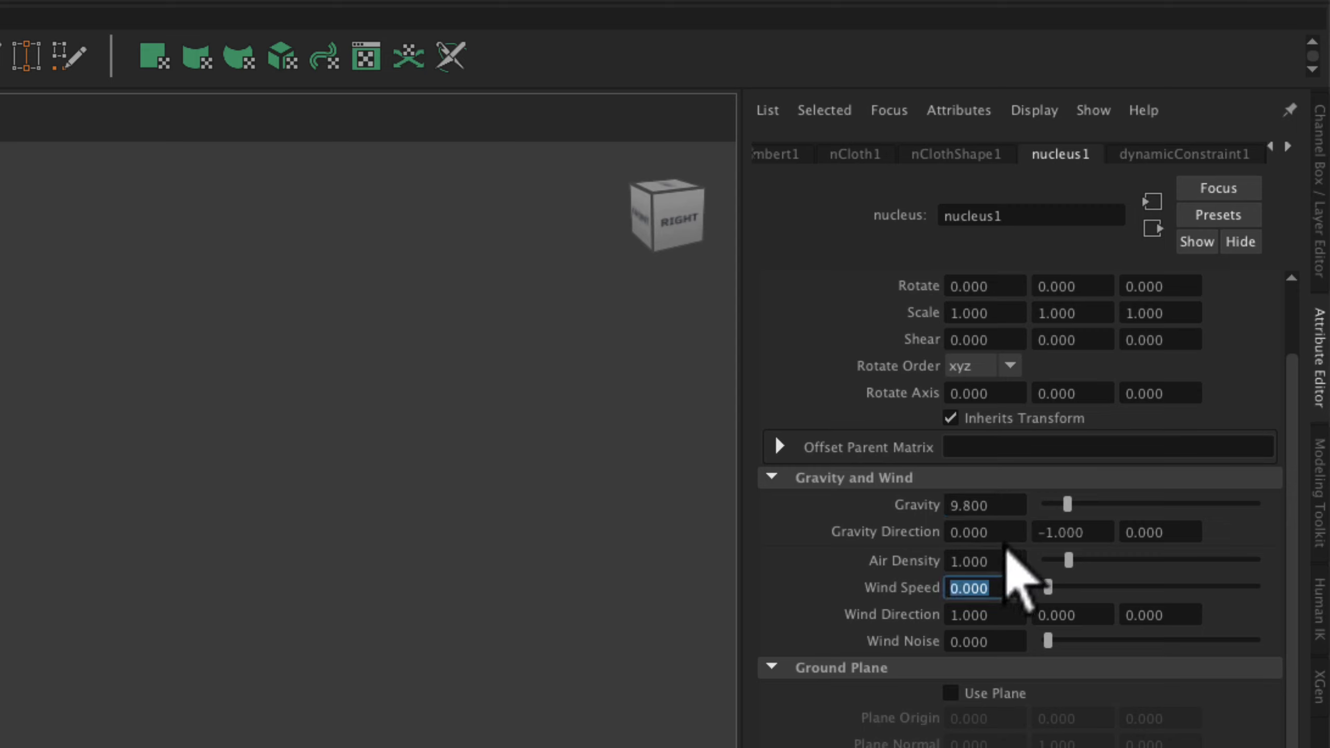
{"action": "left_click", "coordinate": [1007, 560]}
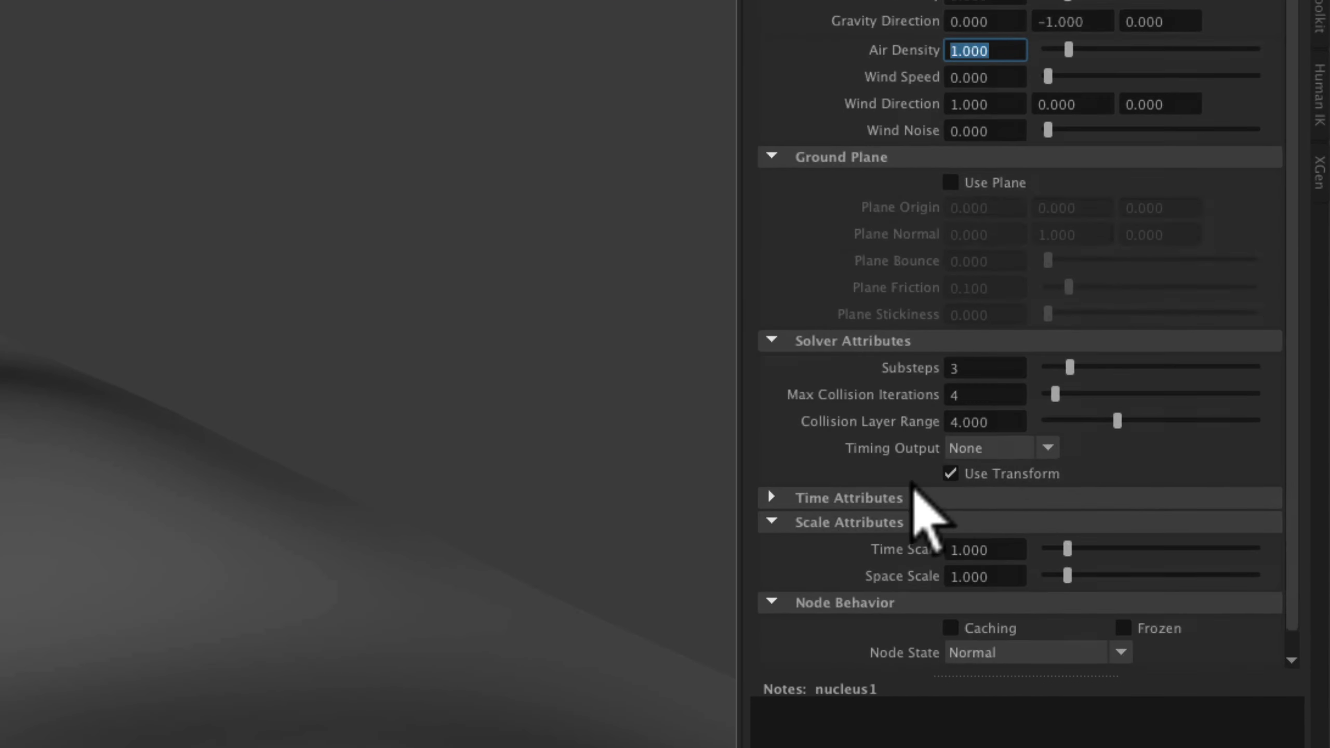
- Set the Space Scale of the nucleus1 solver to 0.1
{"action": "scroll", "coordinate": [921, 513], "scroll_direction": "down", "scroll_amount": 1}
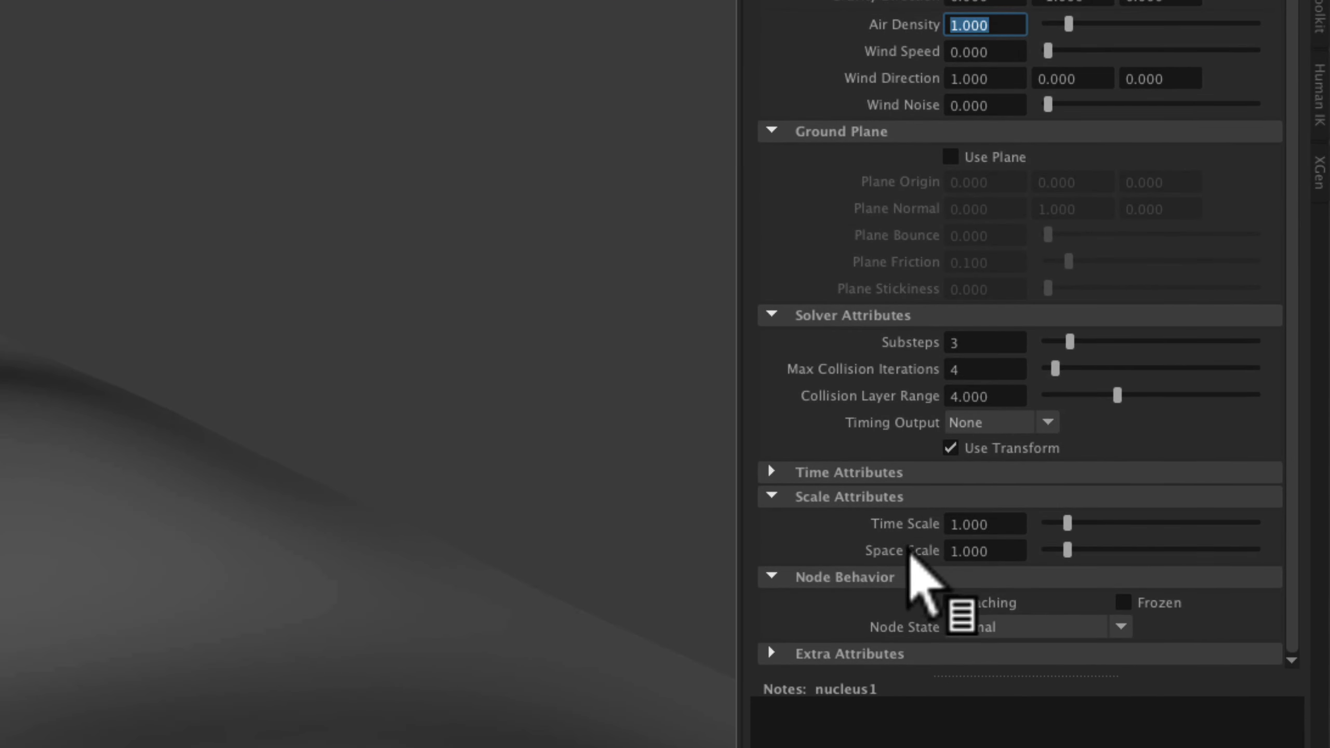
{"action": "left_click", "coordinate": [992, 550]}
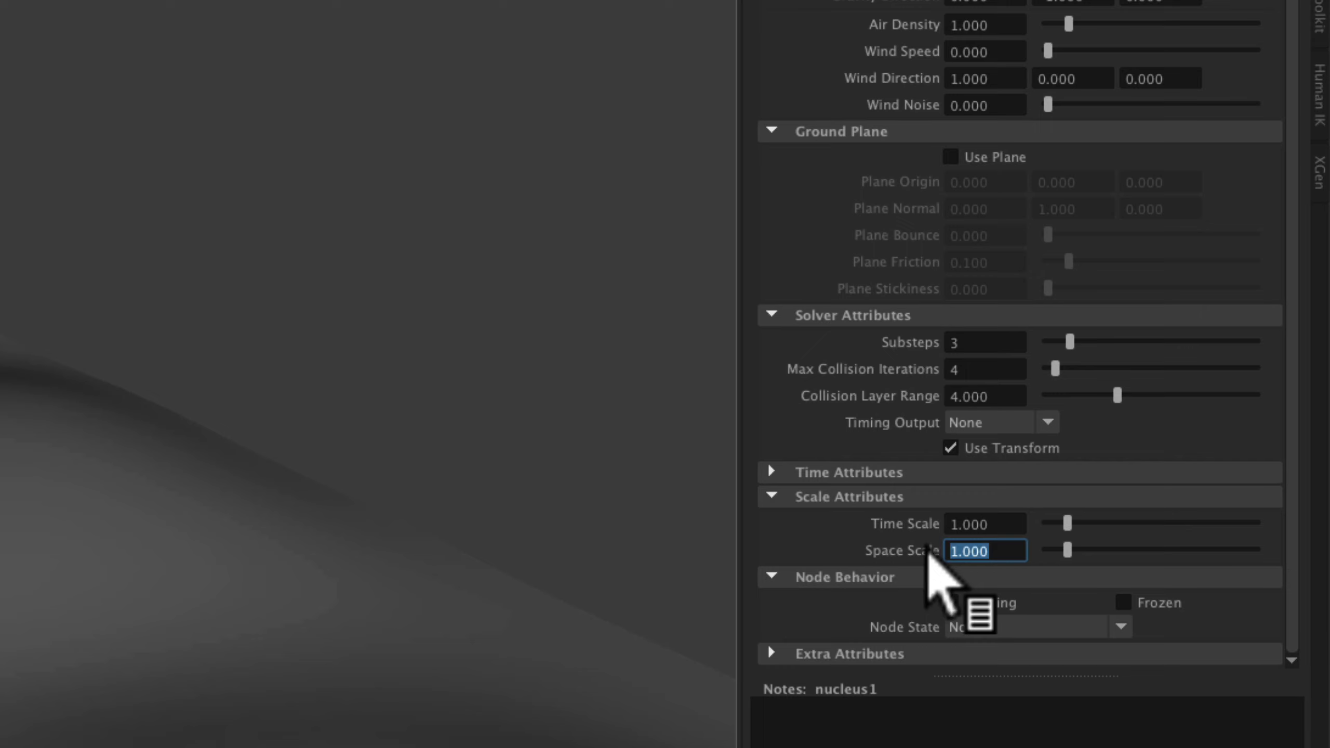
{"action": "type", "text": "0.1"}
{"action": "key", "text": "Return"}
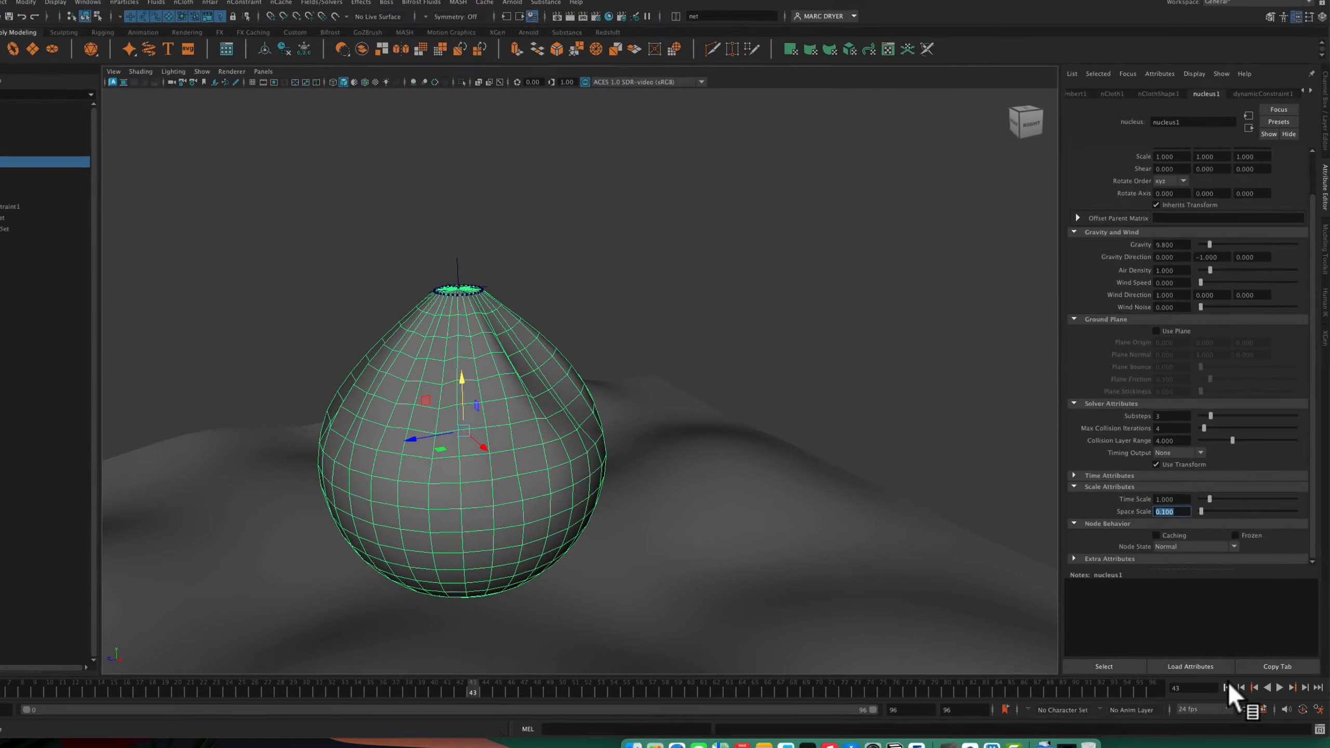
- Play the rescaled simulation from the start twice, stopping at about frames 33 and 24, and rewind it
{"action": "left_click", "coordinate": [1235, 674]}
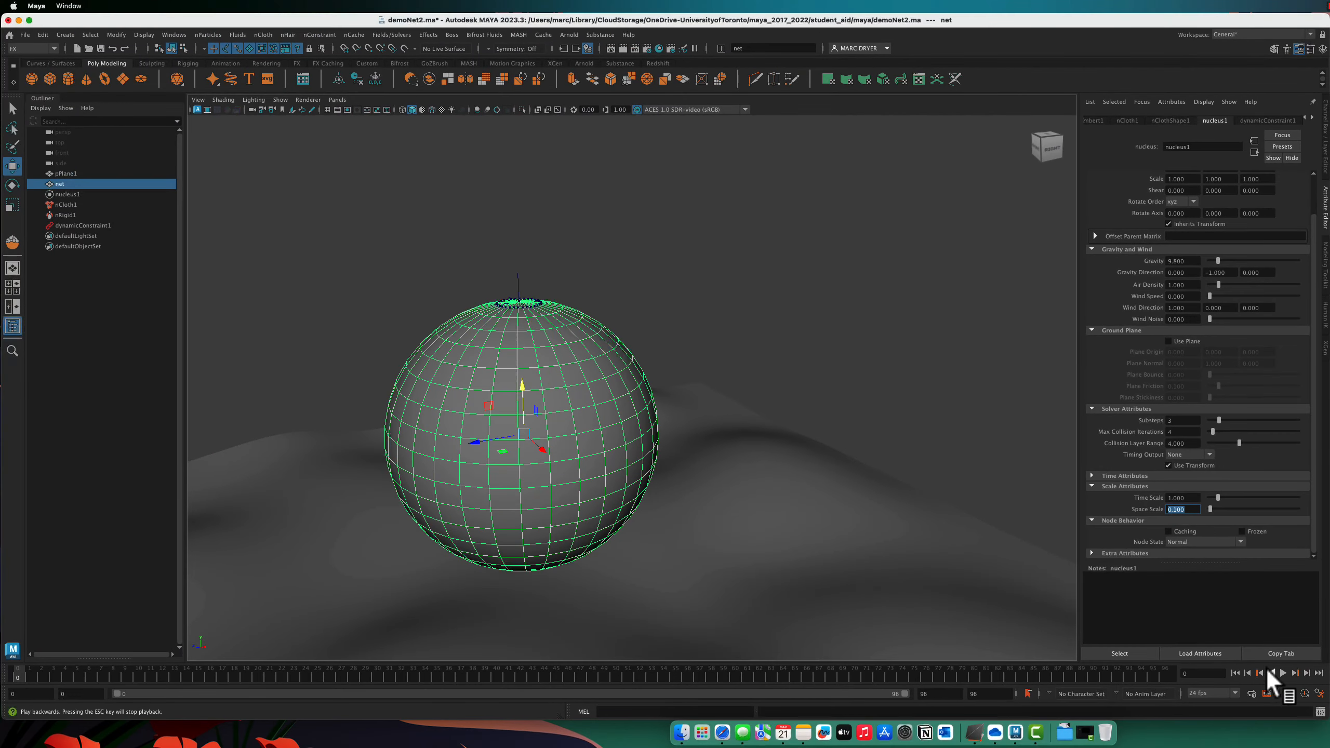
{"action": "left_click", "coordinate": [1282, 672]}
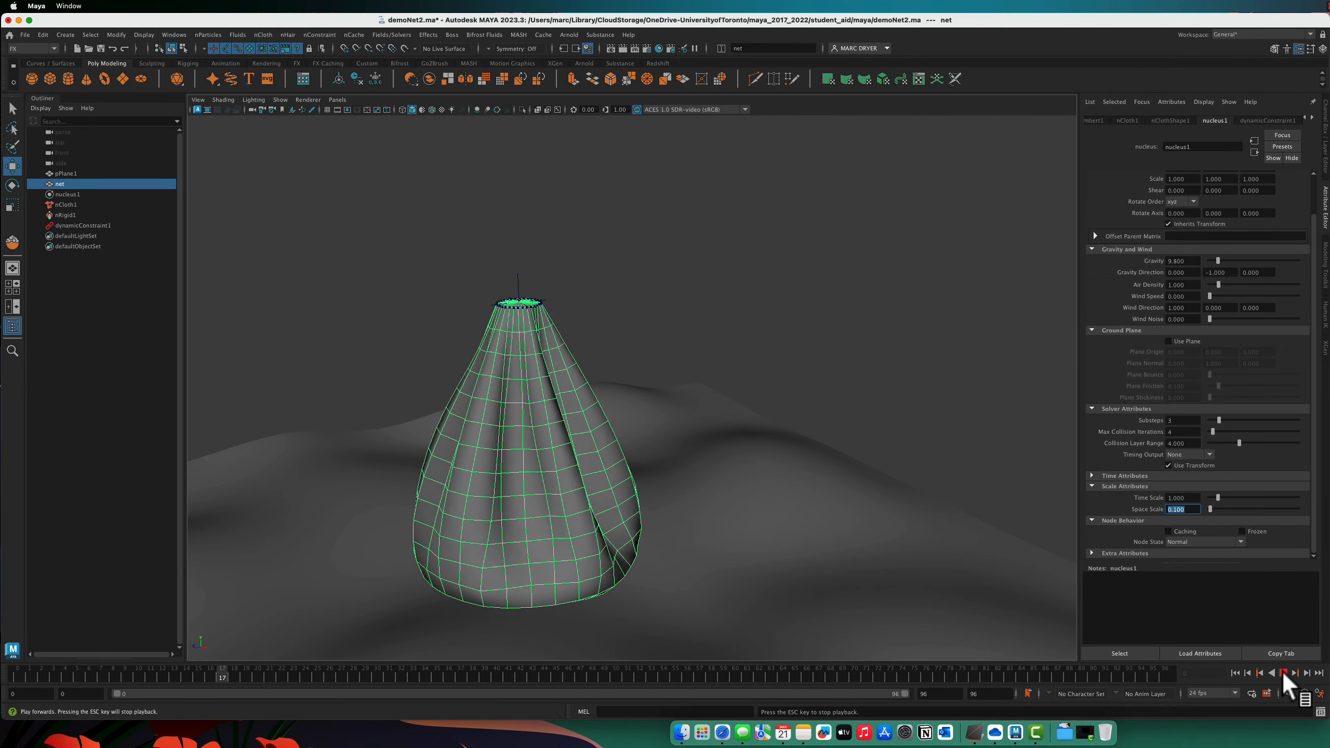
{"action": "left_click", "coordinate": [1282, 672]}
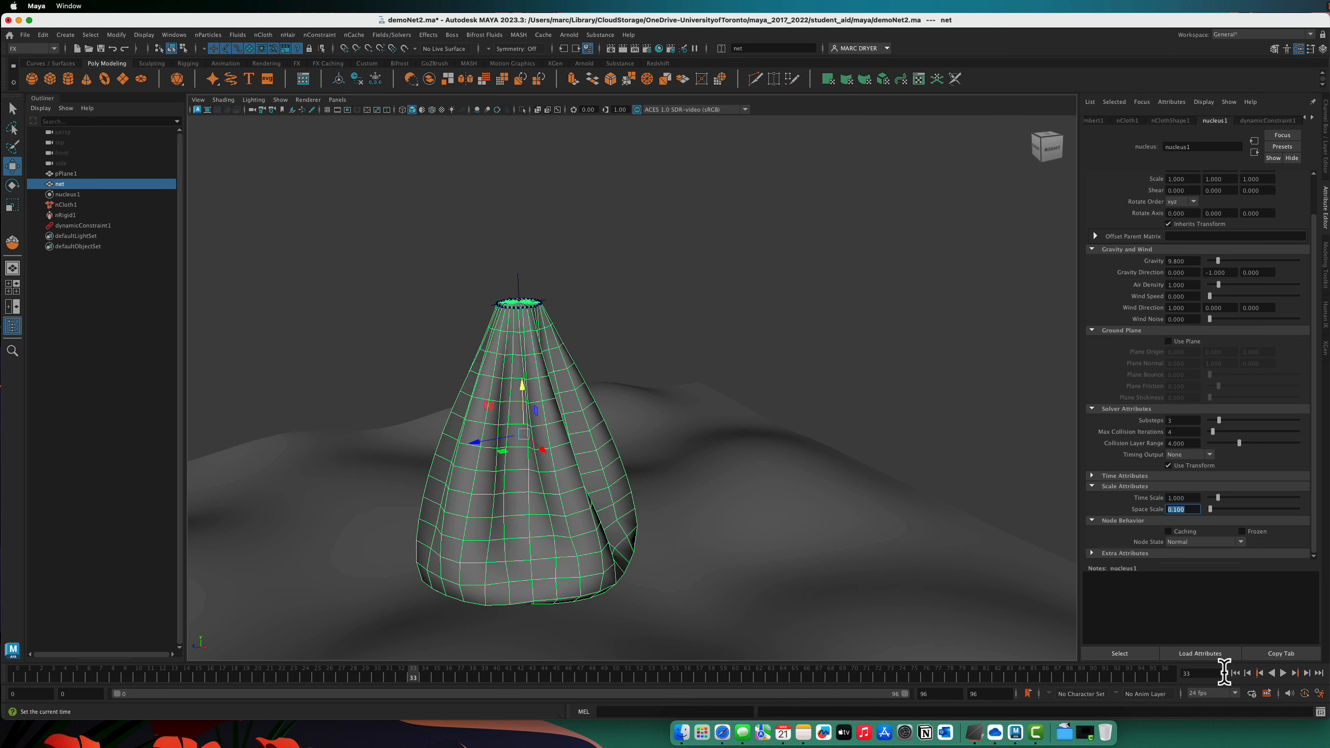
{"action": "left_click", "coordinate": [1235, 673]}
{"action": "left_click", "coordinate": [1282, 672]}
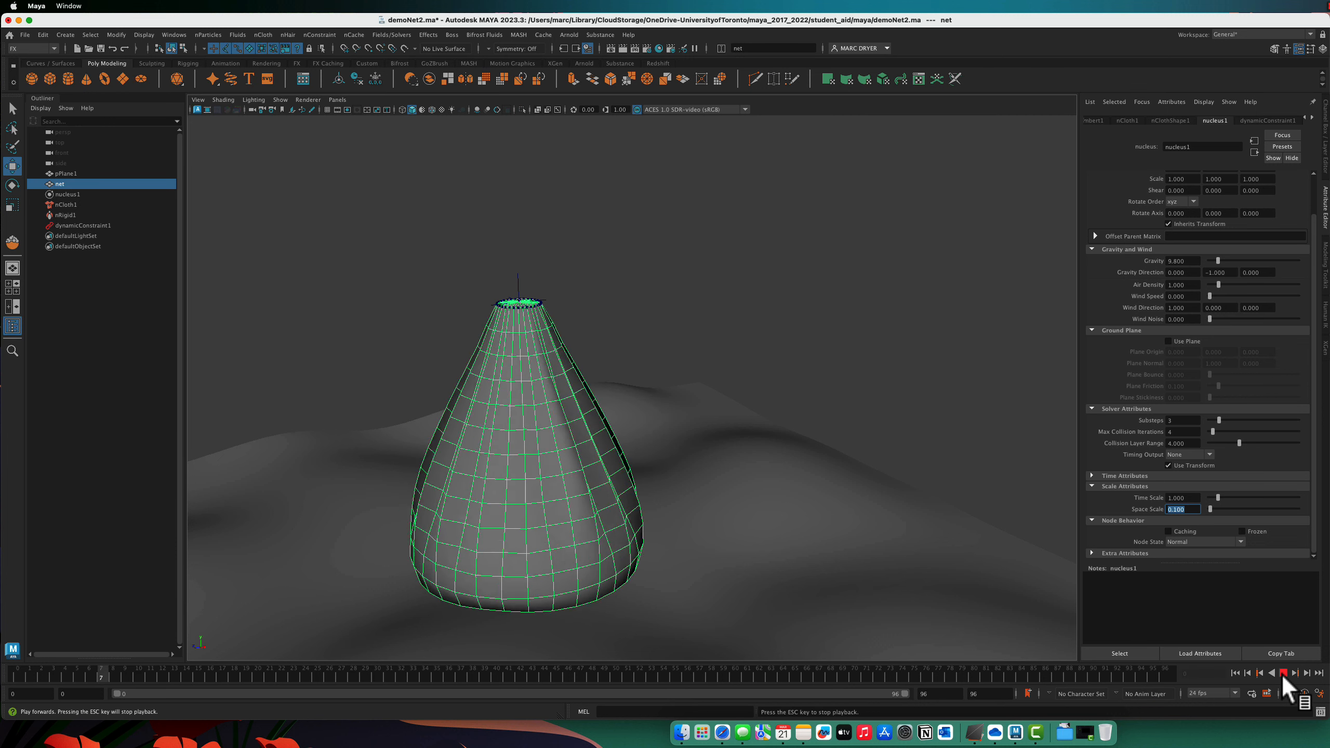
{"action": "left_click", "coordinate": [1282, 673]}
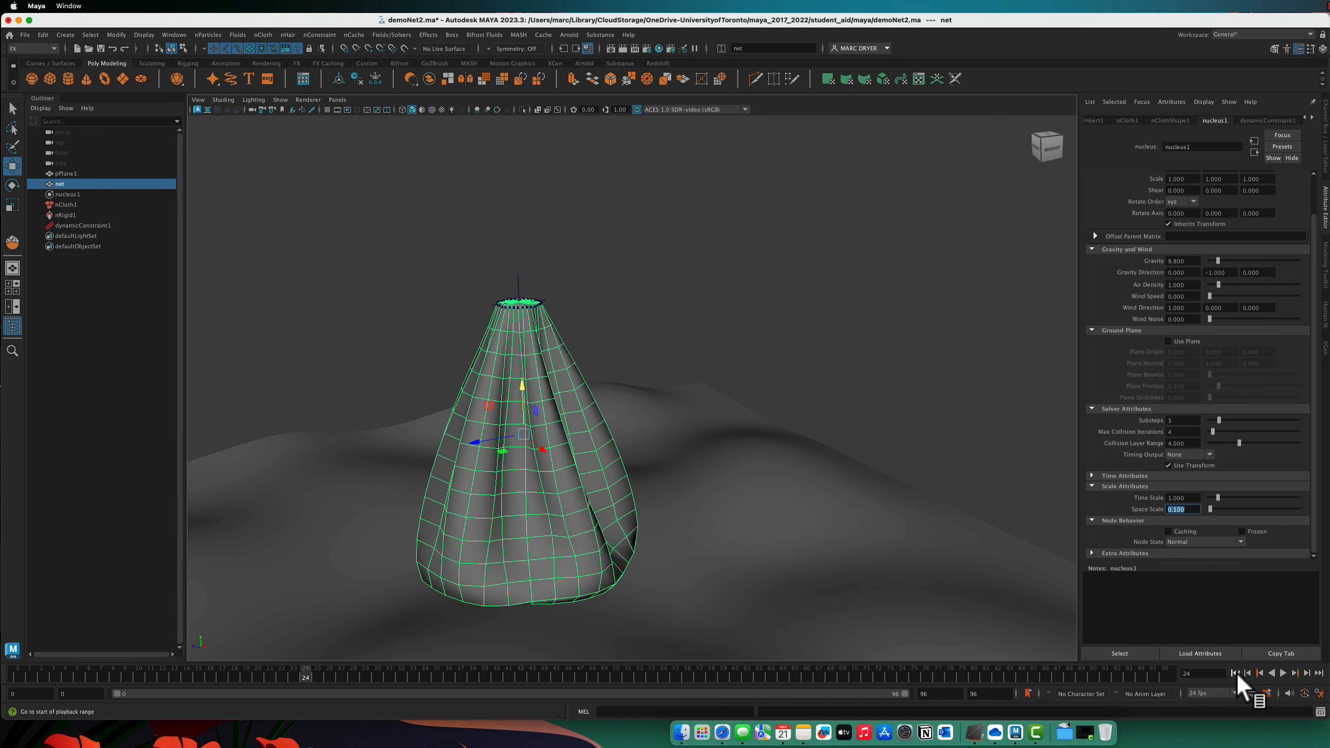
{"action": "left_click", "coordinate": [1235, 672]}
- Select the ground plane, examine it and the net from several angles, and clear the selection
{"action": "scroll", "coordinate": [380, 540], "scroll_direction": "down", "scroll_amount": 3}
{"action": "left_click", "coordinate": [588, 542]}
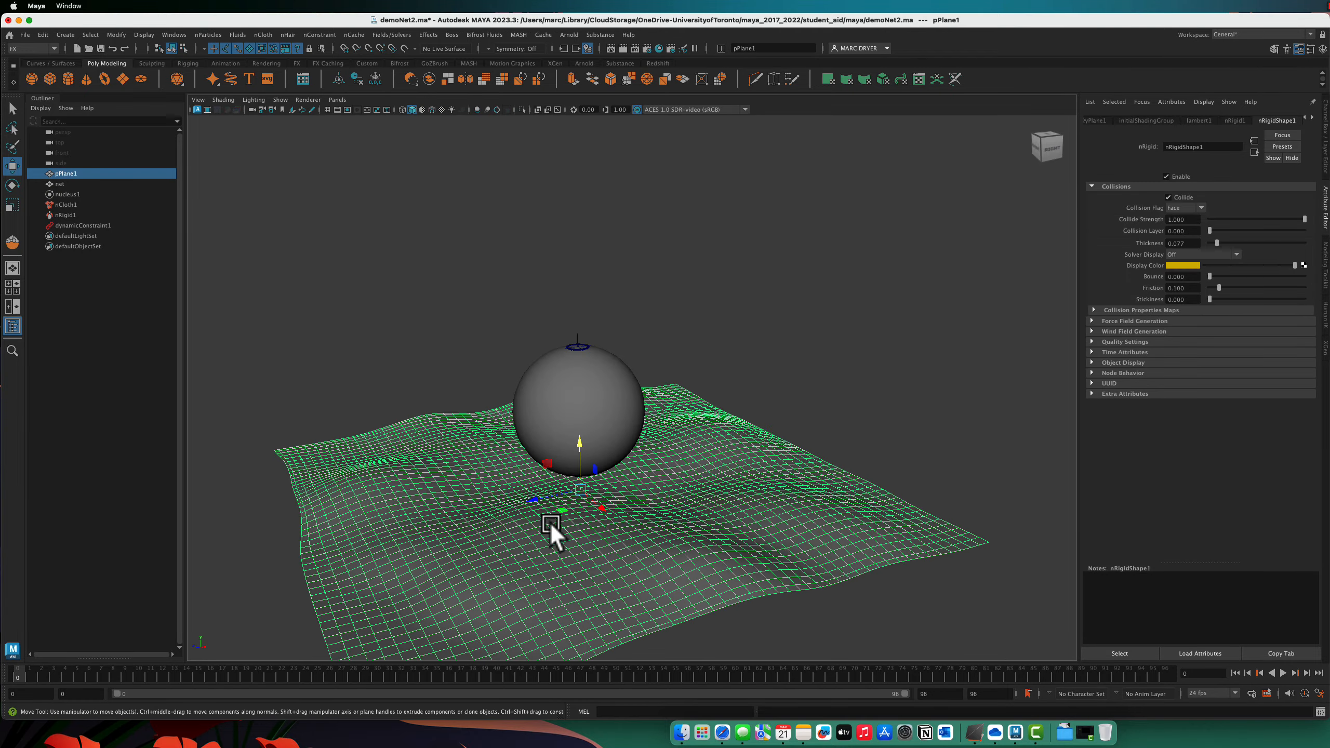
{"action": "left_click_drag", "start_coordinate": [530, 498], "coordinate": [623, 427], "text": "alt"}
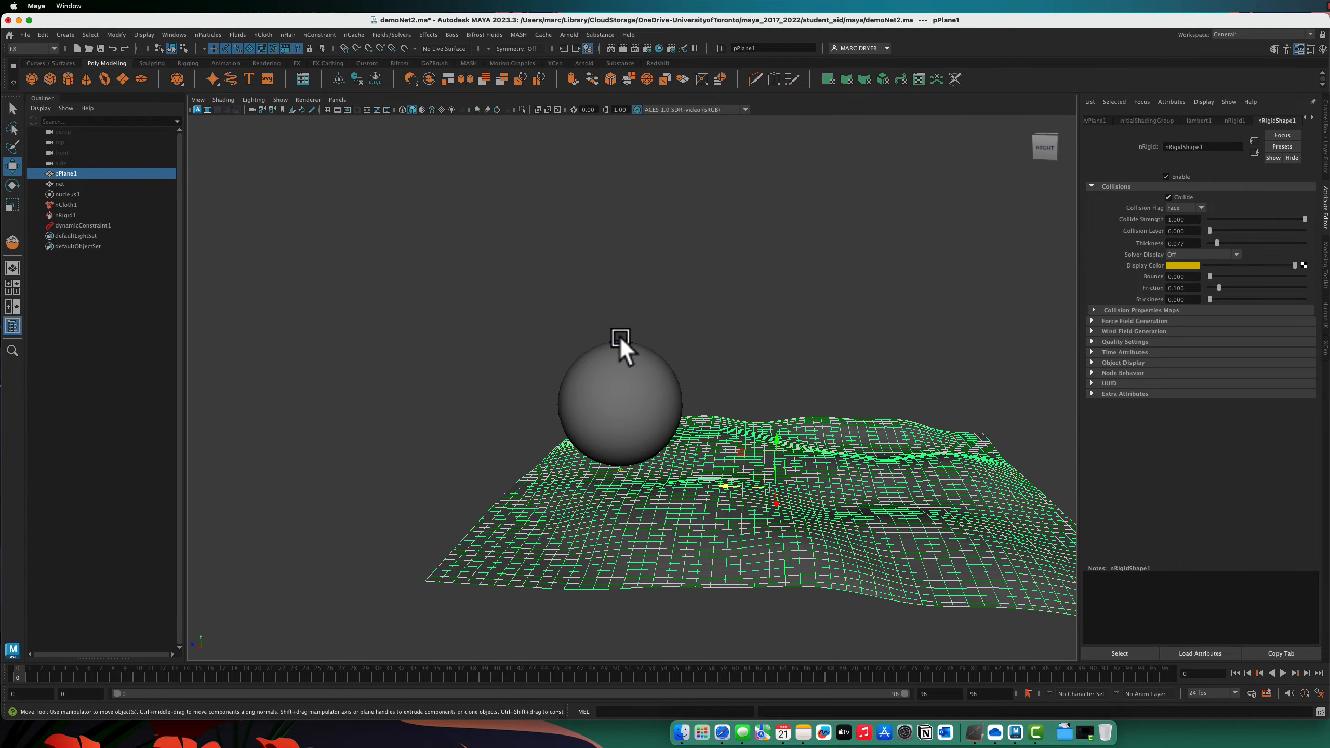
{"action": "middle_click_drag", "start_coordinate": [660, 427], "coordinate": [542, 424], "text": "alt"}
{"action": "left_click_drag", "start_coordinate": [542, 424], "coordinate": [549, 424], "text": "alt"}
{"action": "right_click_drag", "start_coordinate": [549, 424], "coordinate": [627, 407], "text": "alt"}
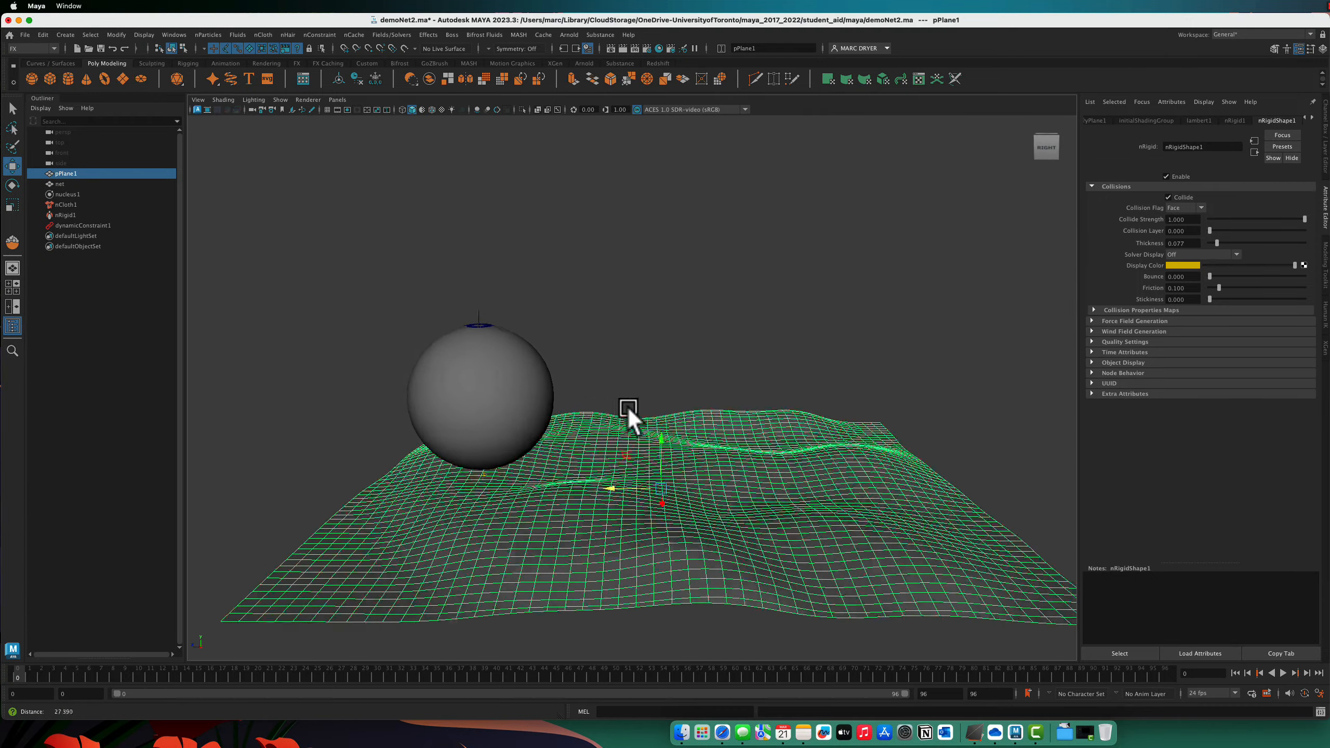
{"action": "left_click_drag", "start_coordinate": [628, 410], "coordinate": [772, 386], "text": "alt"}
{"action": "mouse_move", "coordinate": [644, 336]}
{"action": "left_mouse_down", "text": "alt"}
{"action": "mouse_move", "coordinate": [669, 330]}
{"action": "mouse_move", "coordinate": [651, 339]}
{"action": "left_mouse_up", "text": "alt"}
{"action": "left_click", "coordinate": [516, 301]}
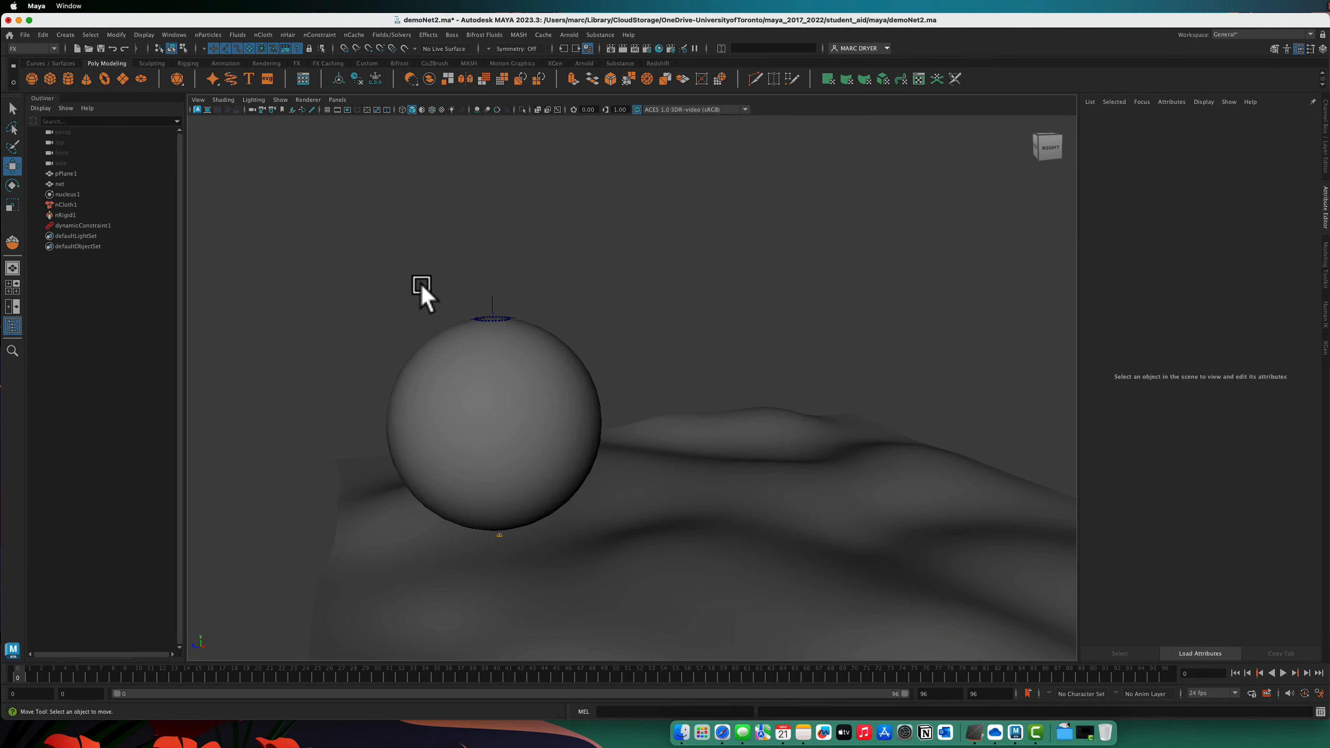
- Select dynamicConstraint1 and key its Translate Z at 0 on frame 0
{"action": "left_click", "coordinate": [108, 226]}
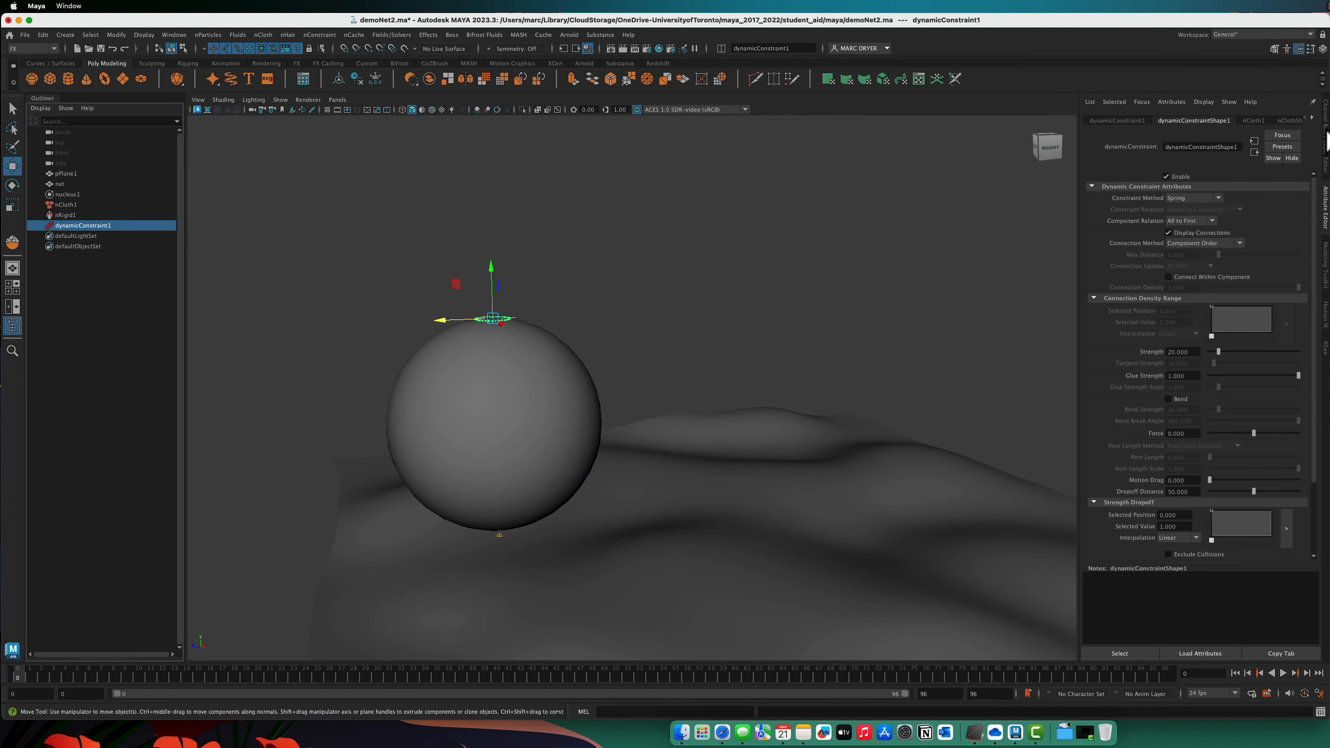
{"action": "left_click", "coordinate": [1325, 133]}
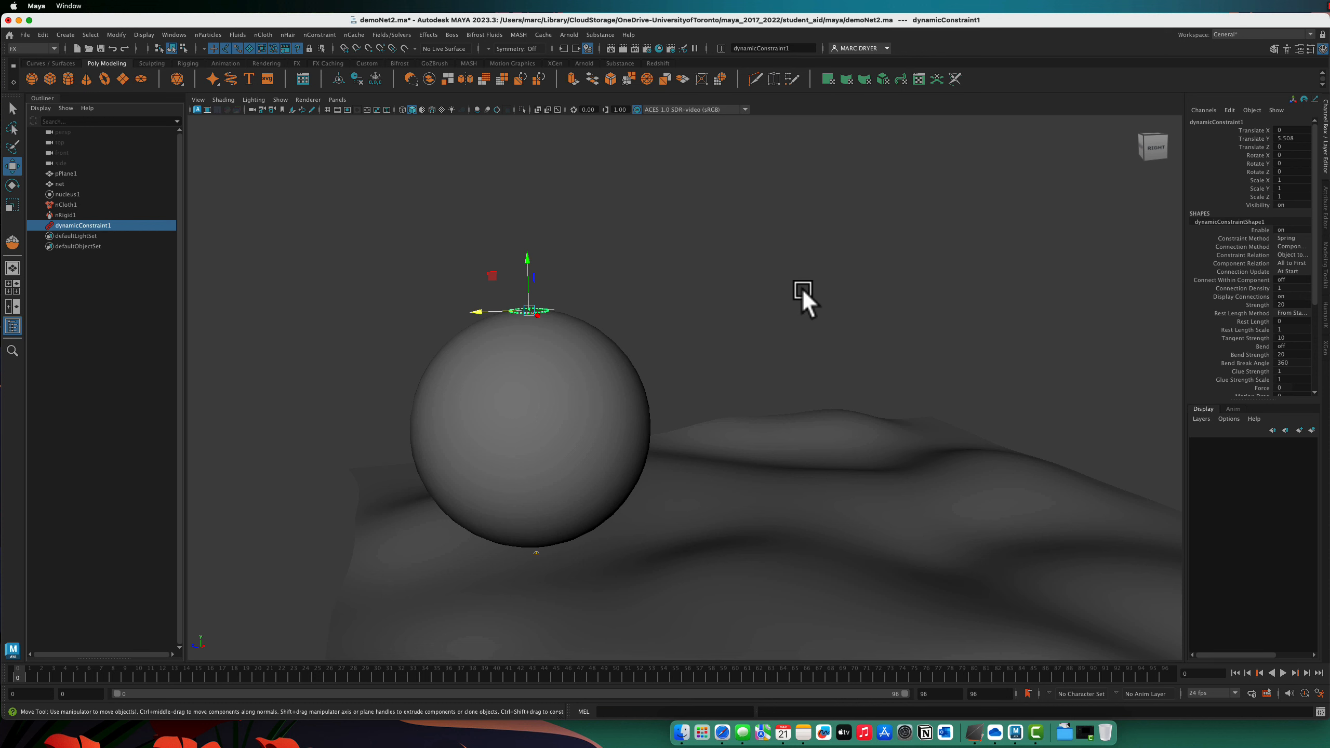
{"action": "left_click_drag", "start_coordinate": [801, 287], "coordinate": [686, 335], "text": "alt"}
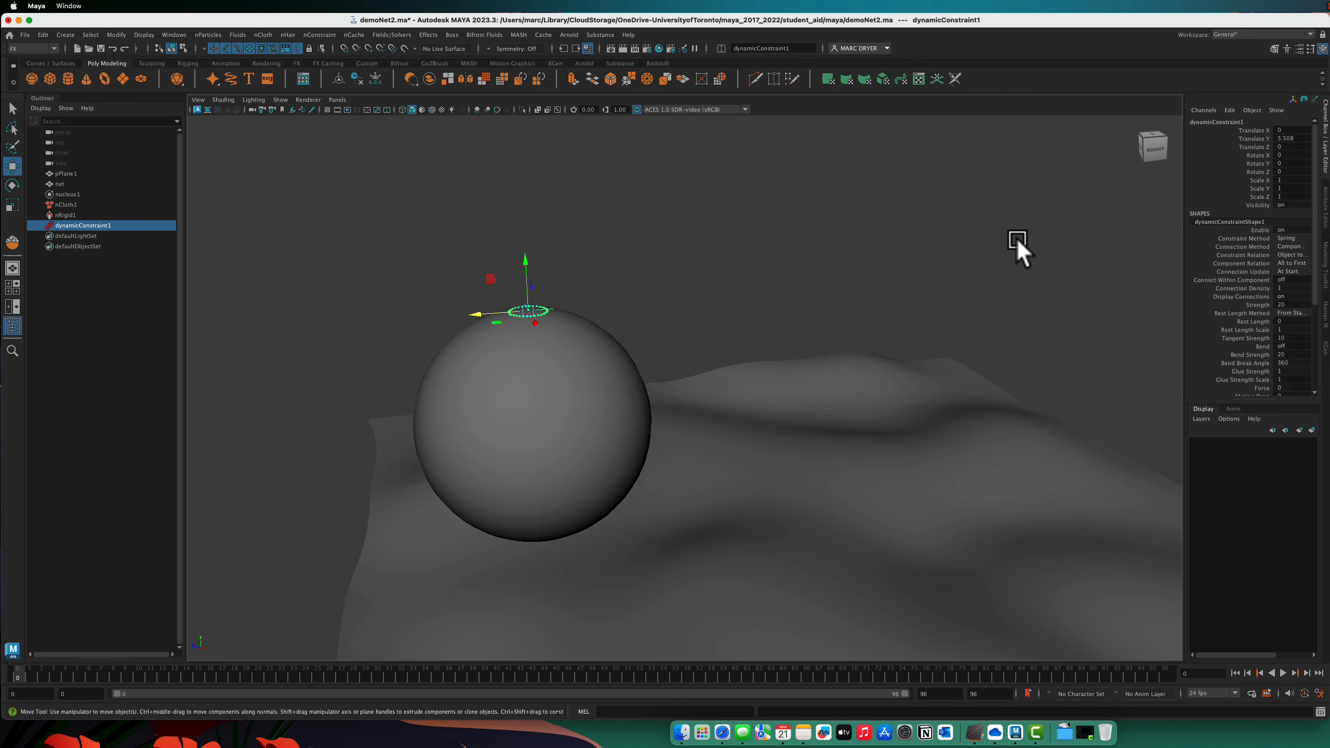
{"action": "left_click", "coordinate": [1262, 150]}
{"action": "right_click", "coordinate": [1264, 150]}
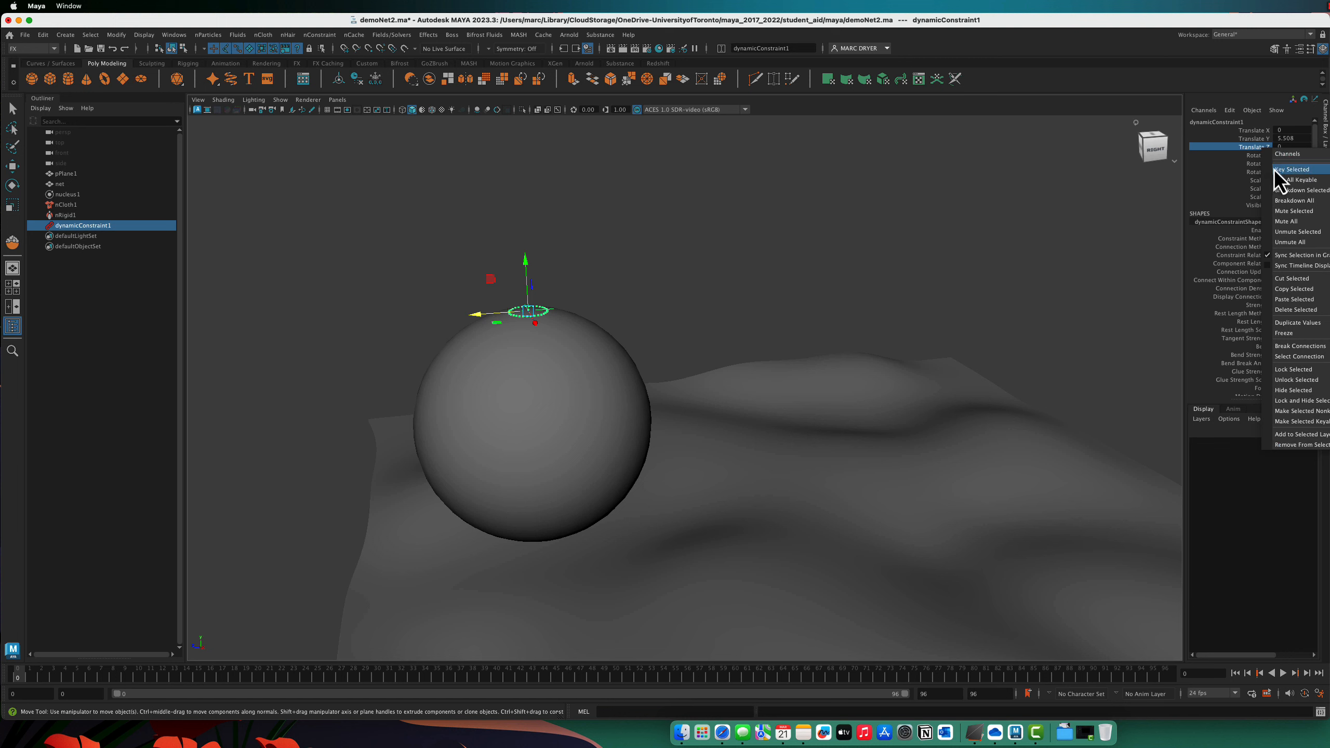
{"action": "left_click", "coordinate": [1277, 170]}
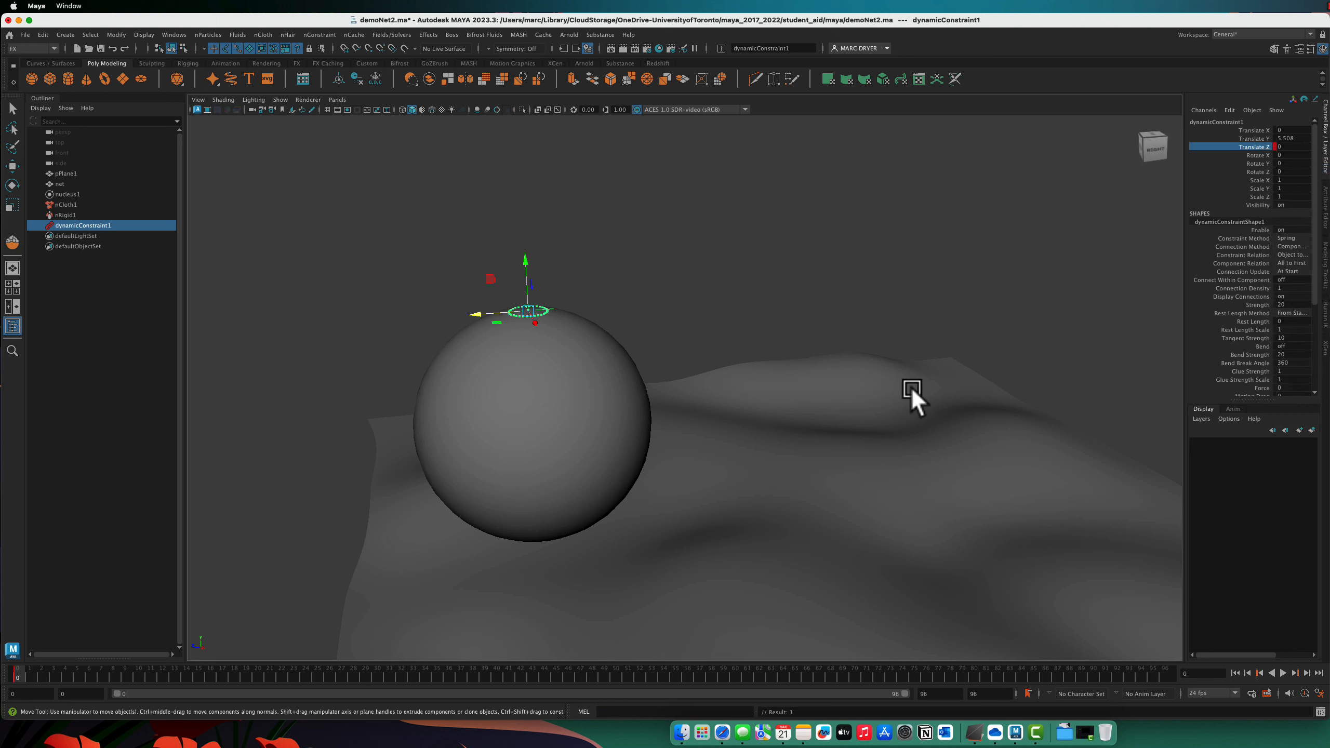
- Go to frame 48, move the constraint along Z to about -8.392, and key its Translate Z
{"action": "key", "text": "alt+v"}
{"action": "left_click_drag", "start_coordinate": [205, 676], "coordinate": [595, 679]}
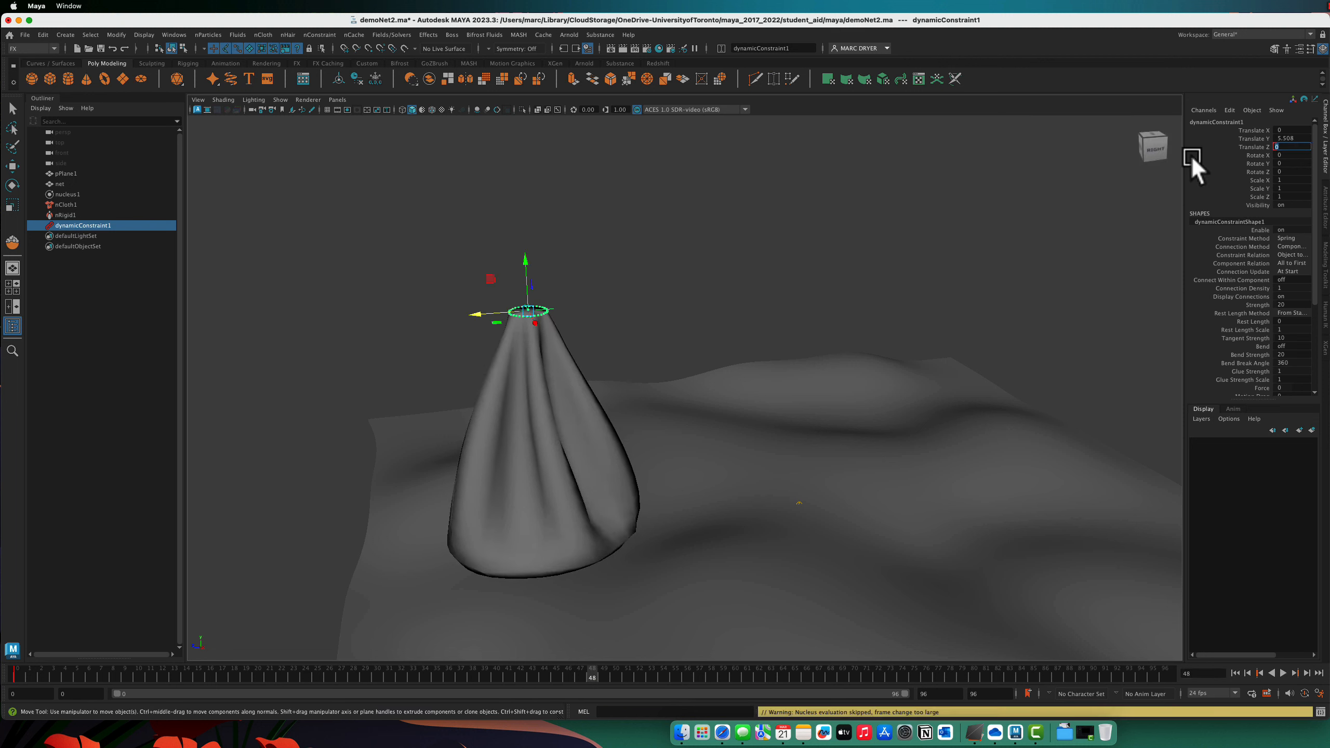
{"action": "left_click_drag", "start_coordinate": [478, 312], "coordinate": [876, 309]}
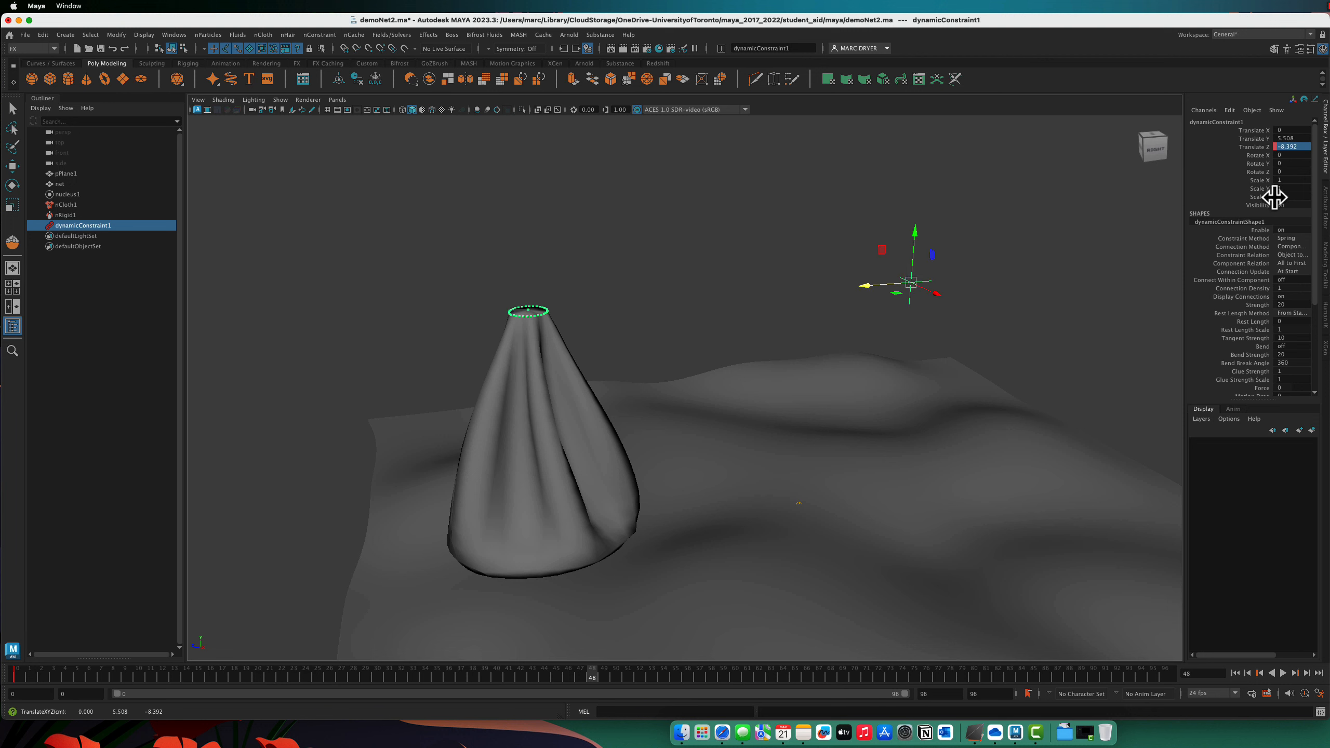
{"action": "right_click", "coordinate": [1255, 149]}
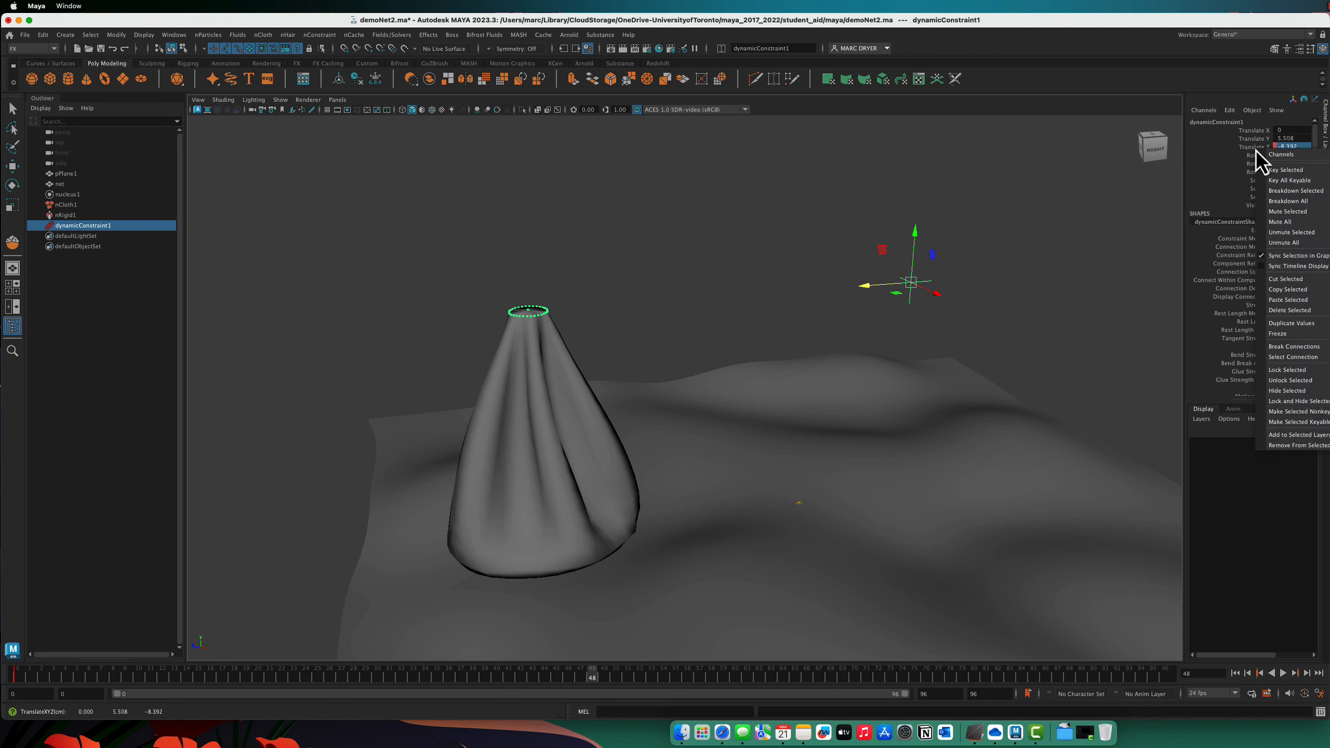
{"action": "left_click", "coordinate": [1278, 170]}
- Play the animated net from the start, stop at about frame 77, examine how it drapes, and rewind
{"action": "left_click_drag", "start_coordinate": [779, 310], "coordinate": [602, 359], "text": "alt"}
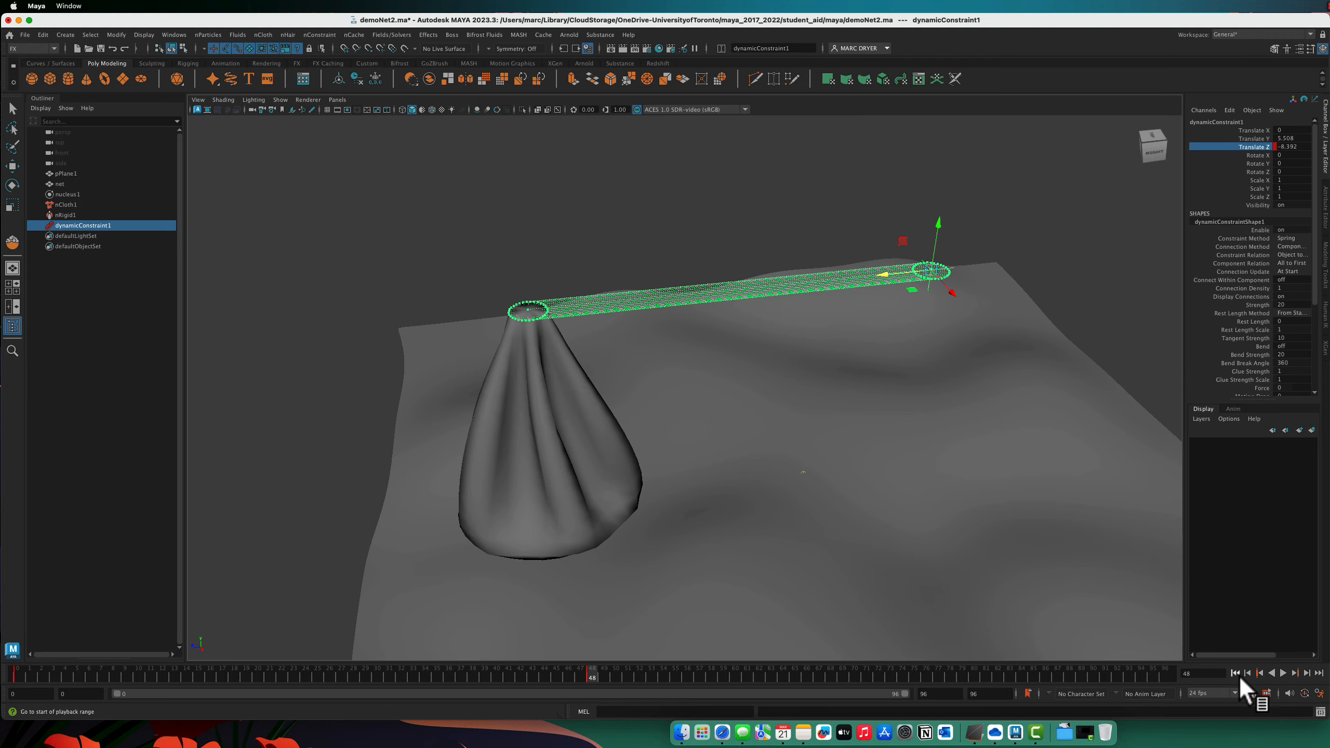
{"action": "left_click", "coordinate": [1235, 673]}
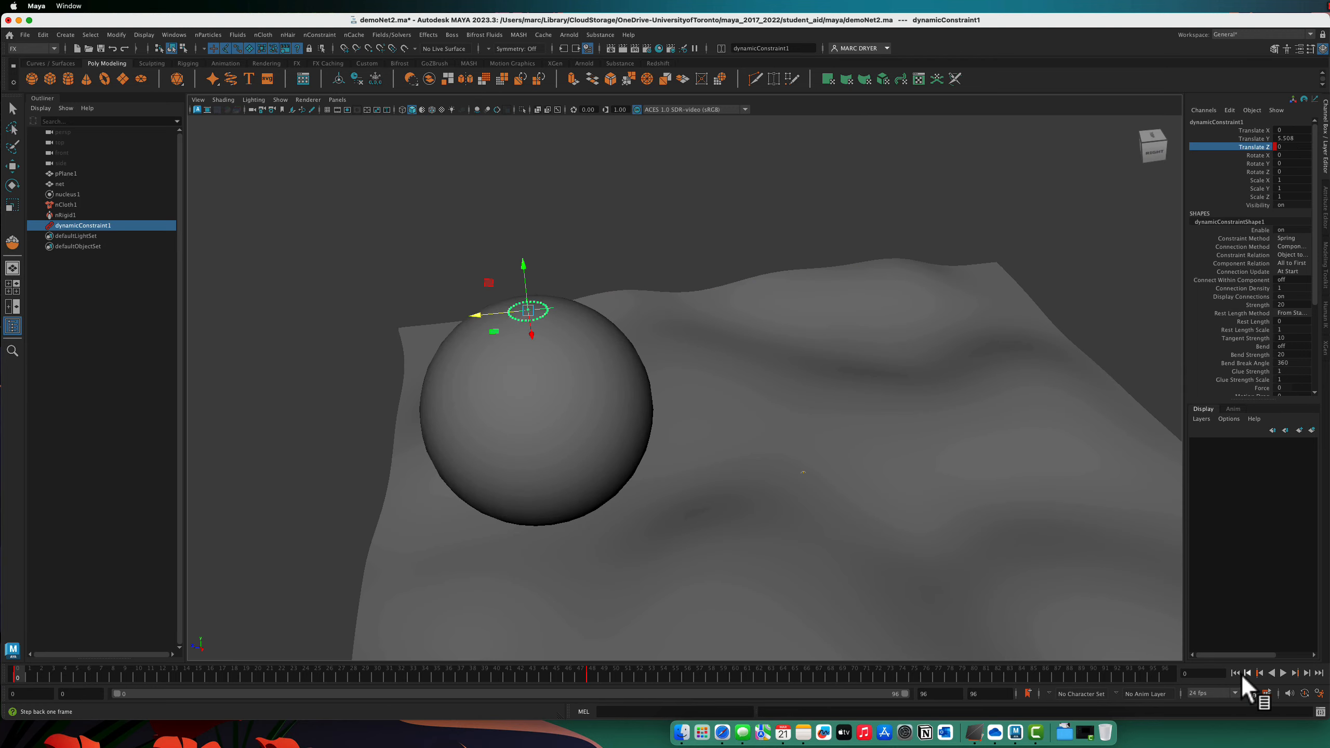
{"action": "left_click", "coordinate": [1282, 673]}
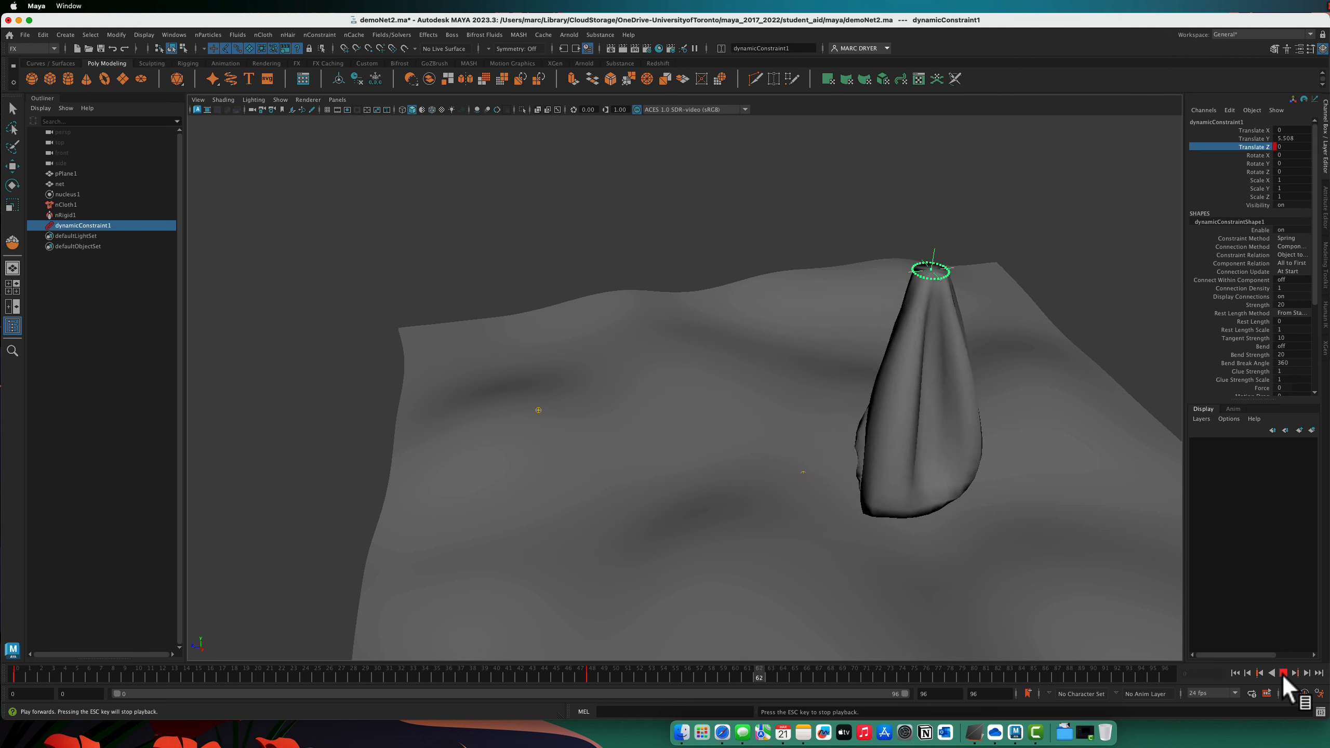
{"action": "left_click", "coordinate": [1282, 673]}
{"action": "left_click_drag", "start_coordinate": [748, 505], "coordinate": [733, 477], "text": "alt"}
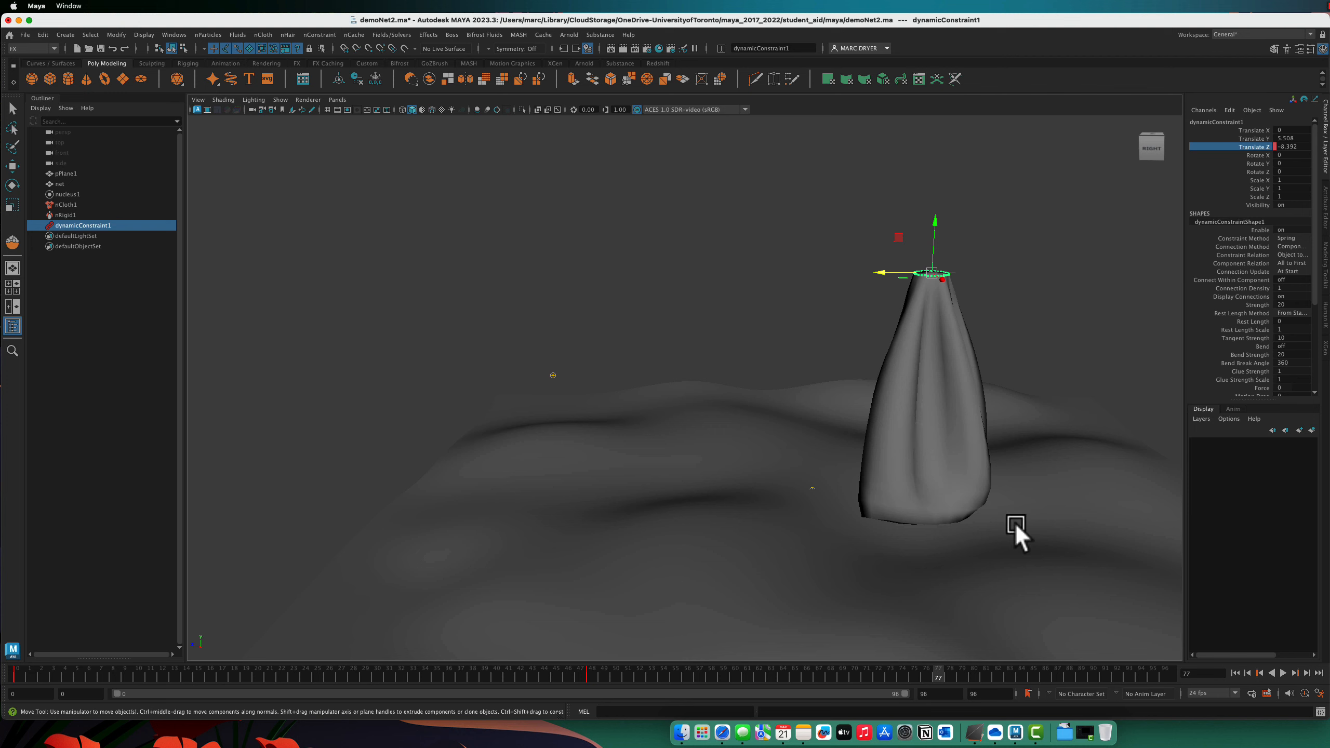
{"action": "left_click", "coordinate": [1235, 673]}
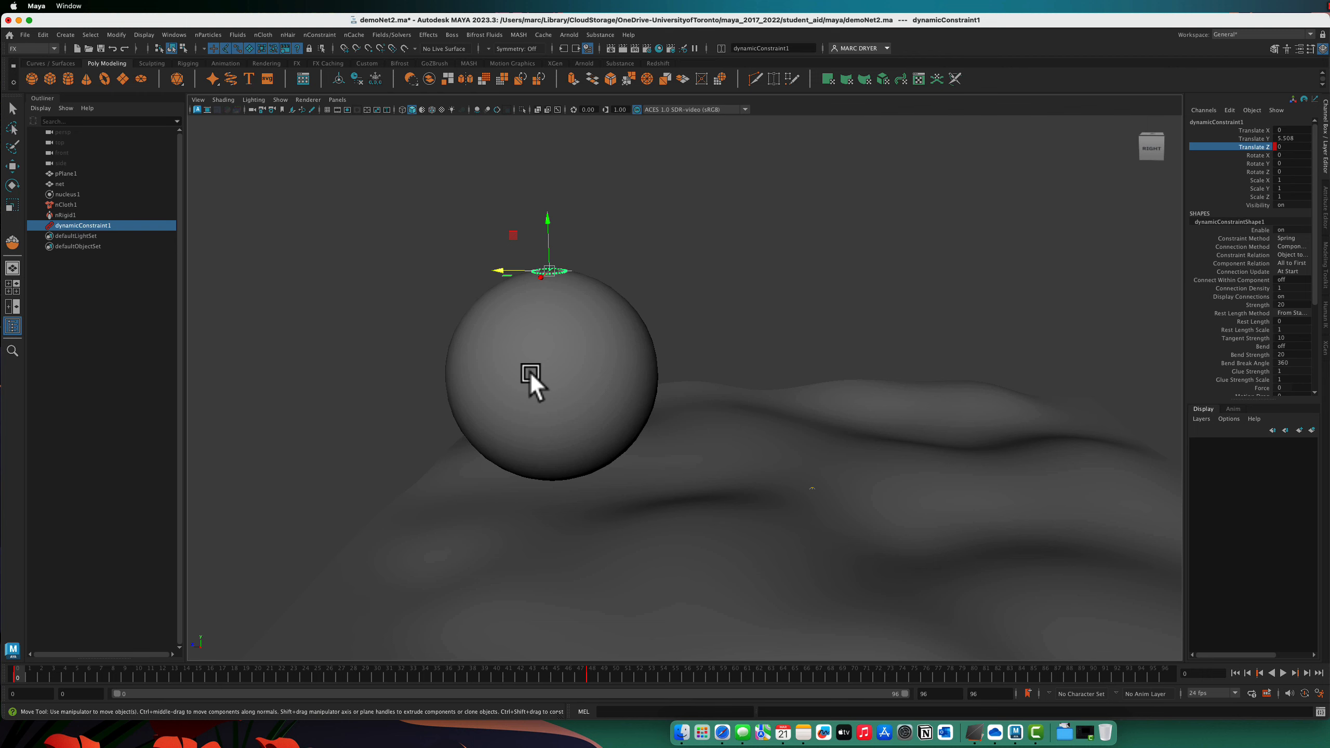
- Add a polygon sphere inside the net in wireframe view, scaled uniformly to about 1.628 and raised to about Y 2.15
{"action": "key", "text": "4"}
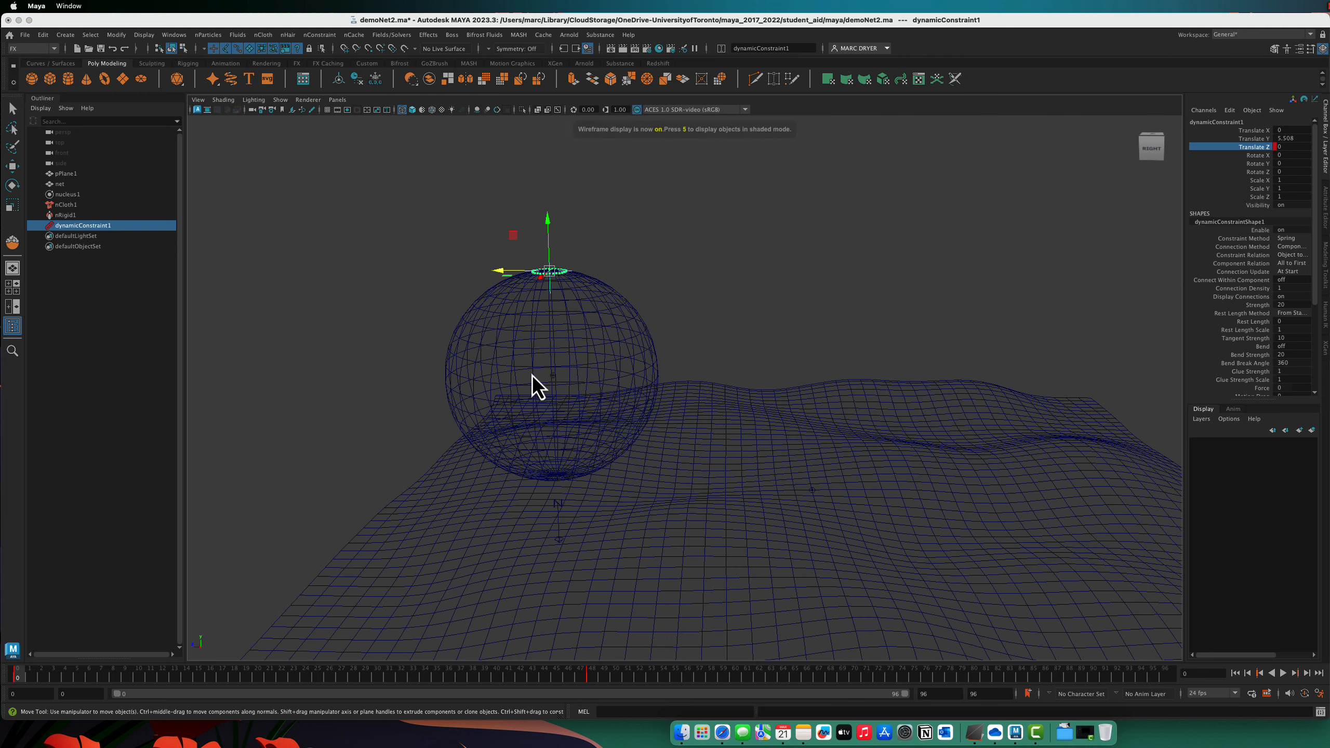
{"action": "left_click_drag", "start_coordinate": [546, 380], "coordinate": [496, 367], "text": "alt"}
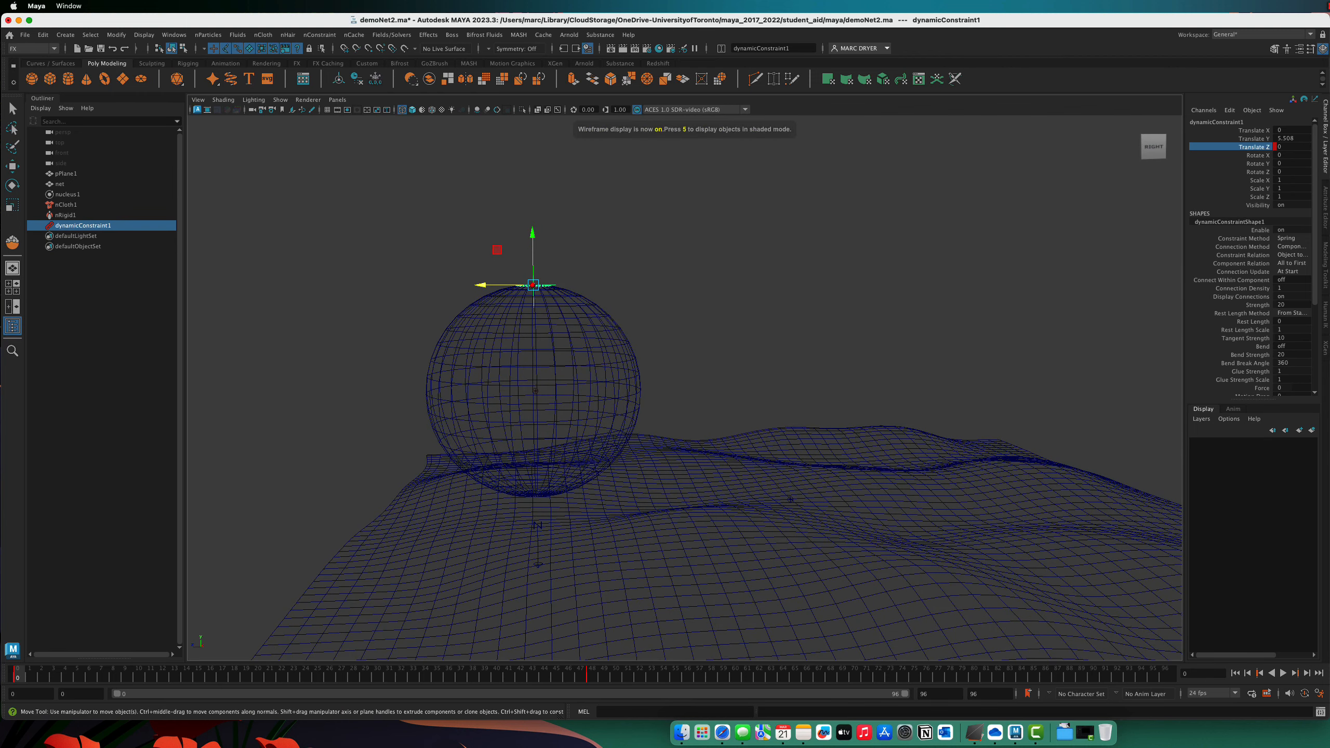
{"action": "left_click", "coordinate": [31, 79]}
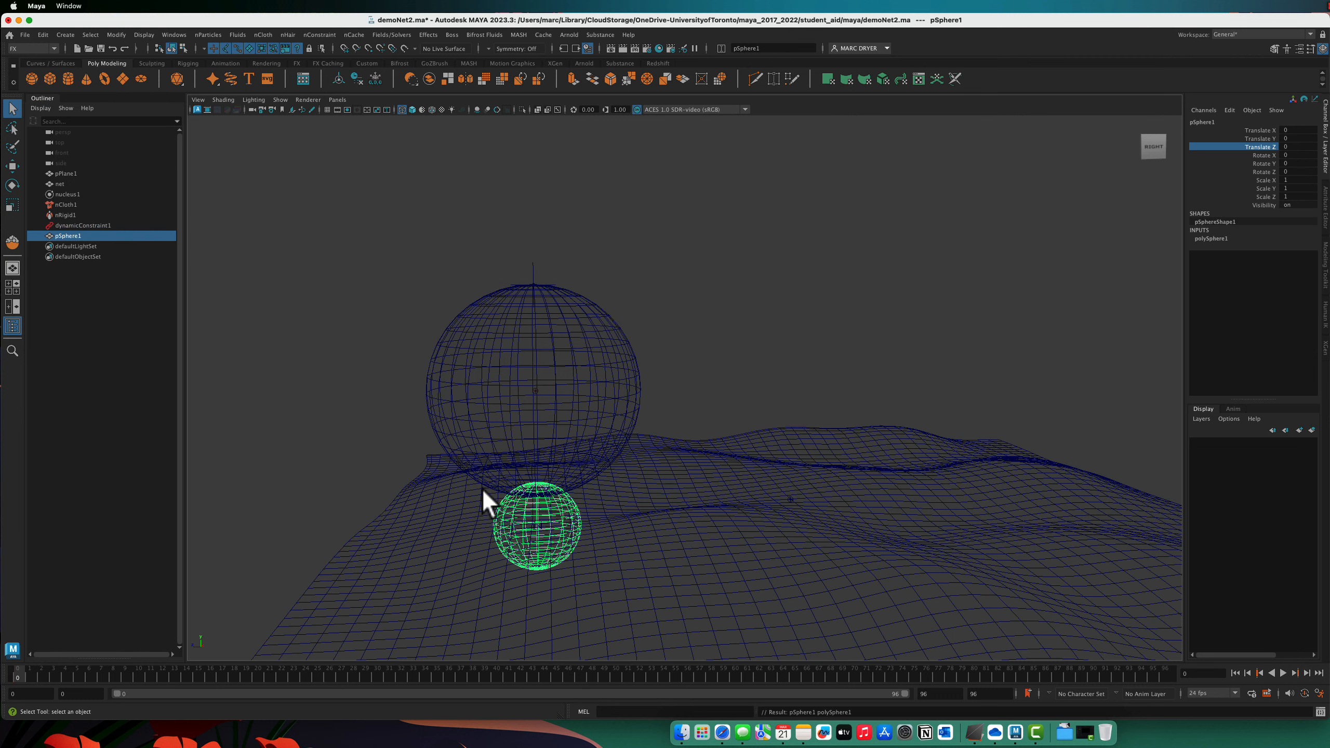
{"action": "key", "text": "r"}
{"action": "left_click_drag", "start_coordinate": [532, 522], "coordinate": [469, 354]}
{"action": "key", "text": "w"}
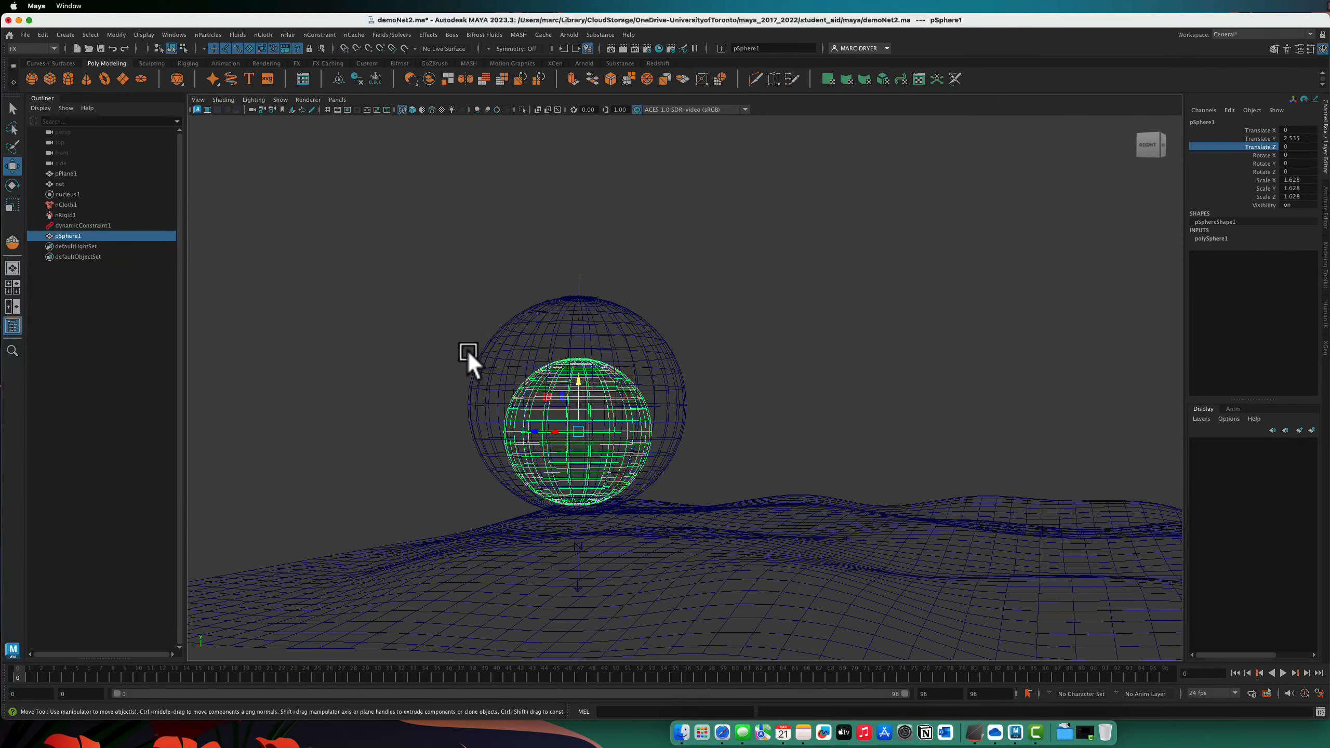
- Convert the inner sphere to nCloth and apply the solidRubber preset to it
{"action": "left_click", "coordinate": [264, 34]}
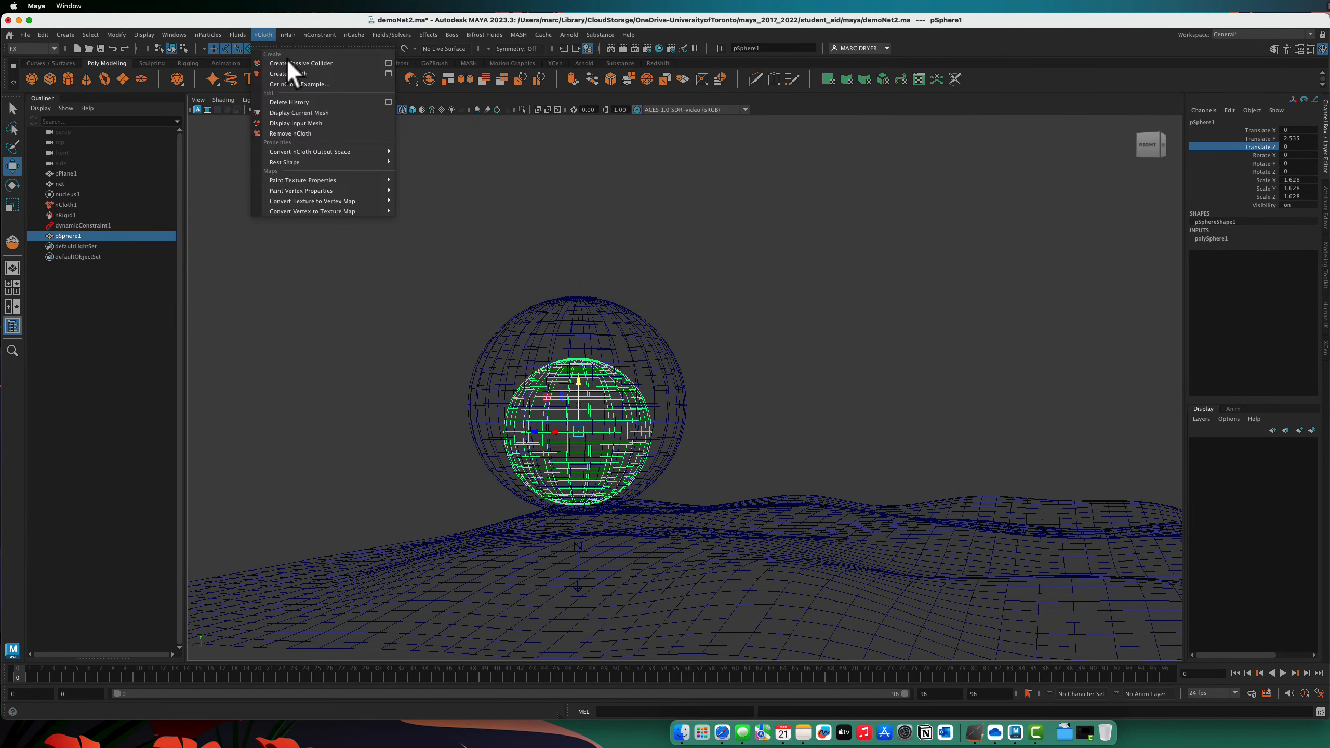
{"action": "left_click", "coordinate": [295, 73]}
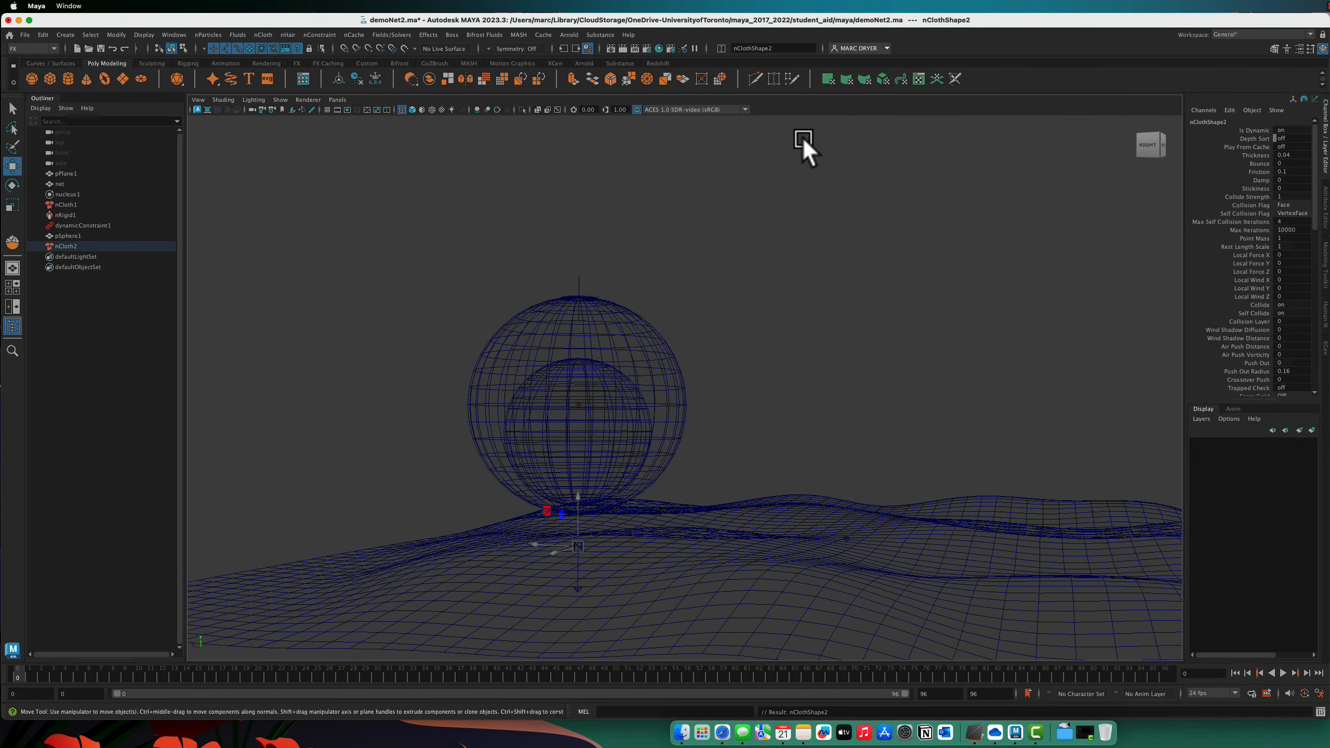
{"action": "left_click", "coordinate": [1325, 209]}
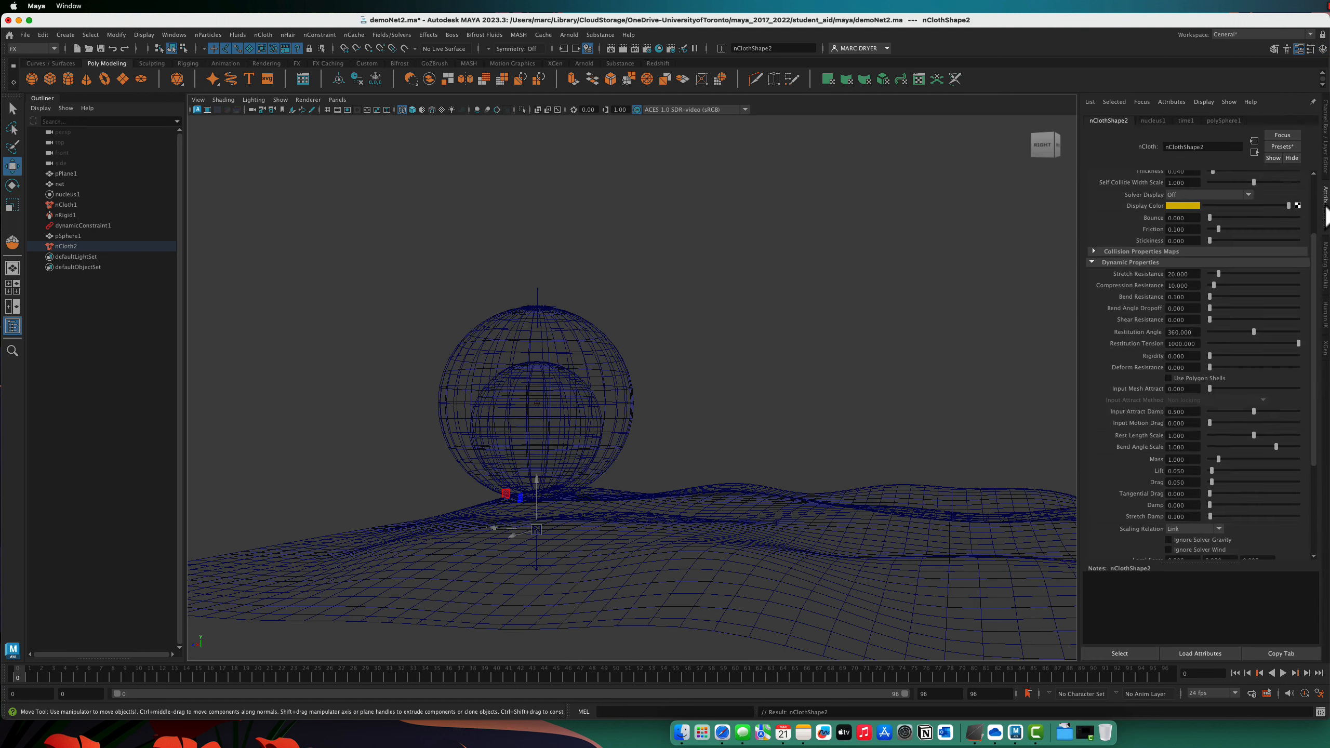
{"action": "left_click", "coordinate": [1278, 146]}
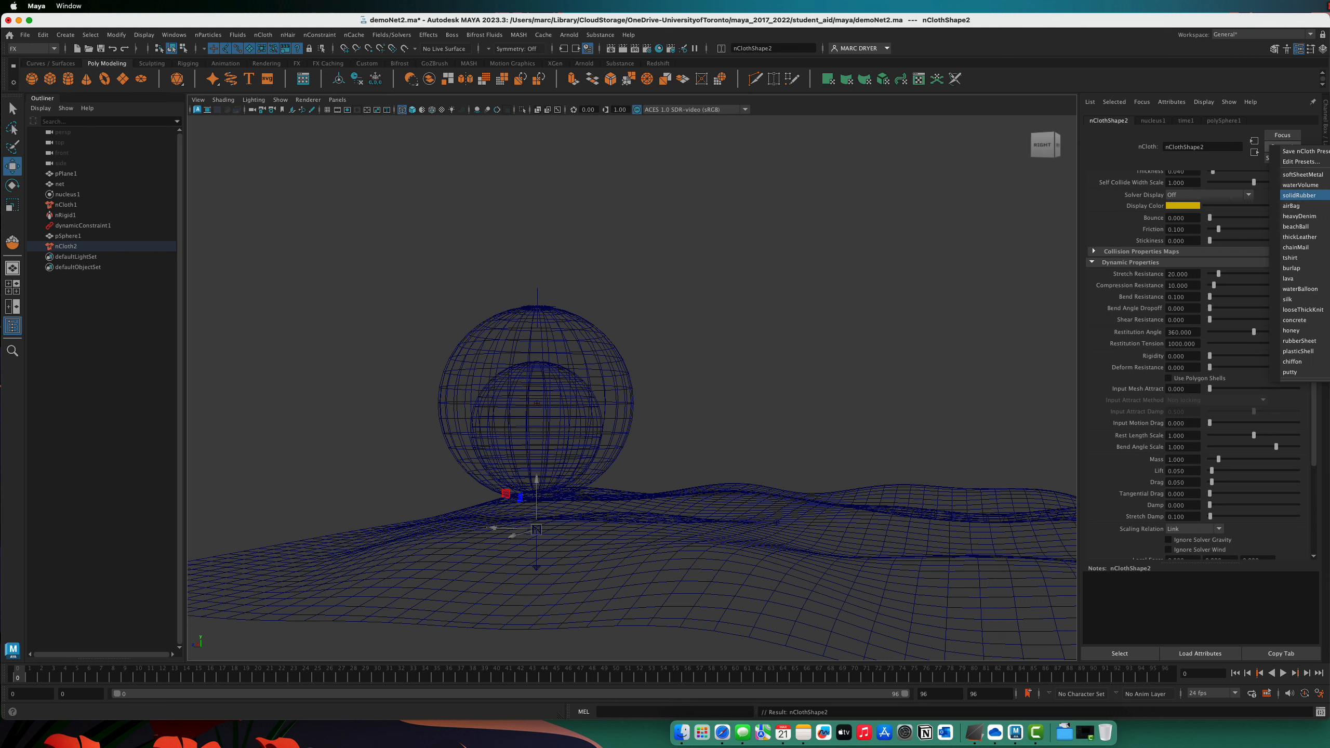
{"action": "left_click", "coordinate": [1299, 194]}
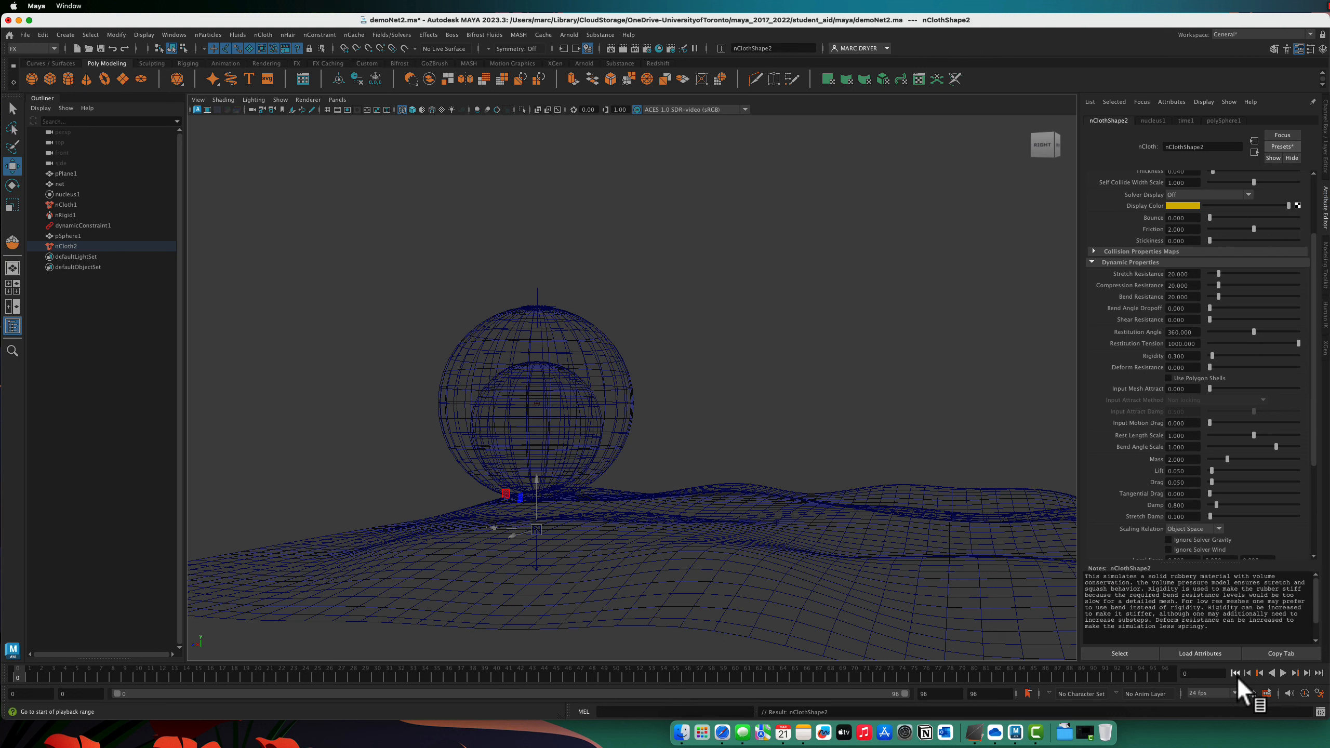
- Play the simulation with the rubber ball to about frame 51, examine the net in wireframe and shaded display, and rewind
{"action": "left_click", "coordinate": [1281, 674]}
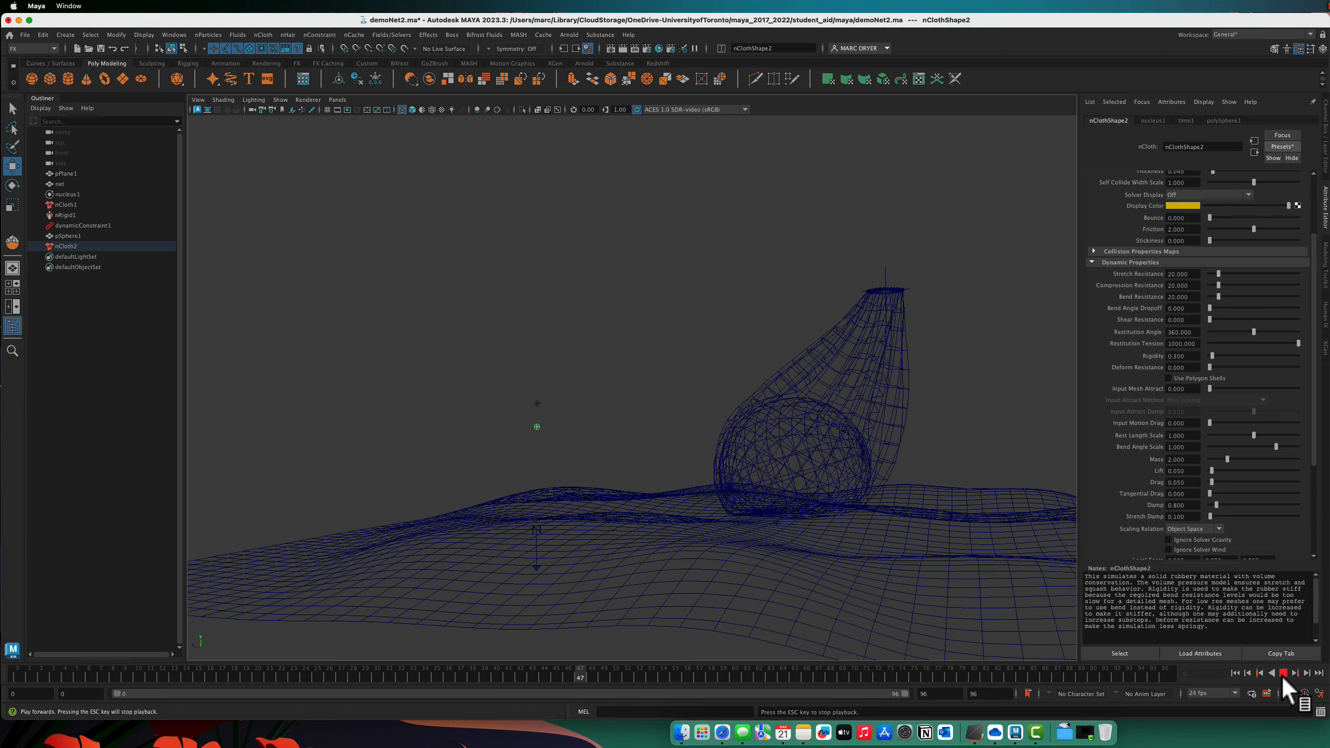
{"action": "left_click", "coordinate": [1282, 673]}
{"action": "left_click_drag", "start_coordinate": [885, 521], "coordinate": [914, 477], "text": "alt"}
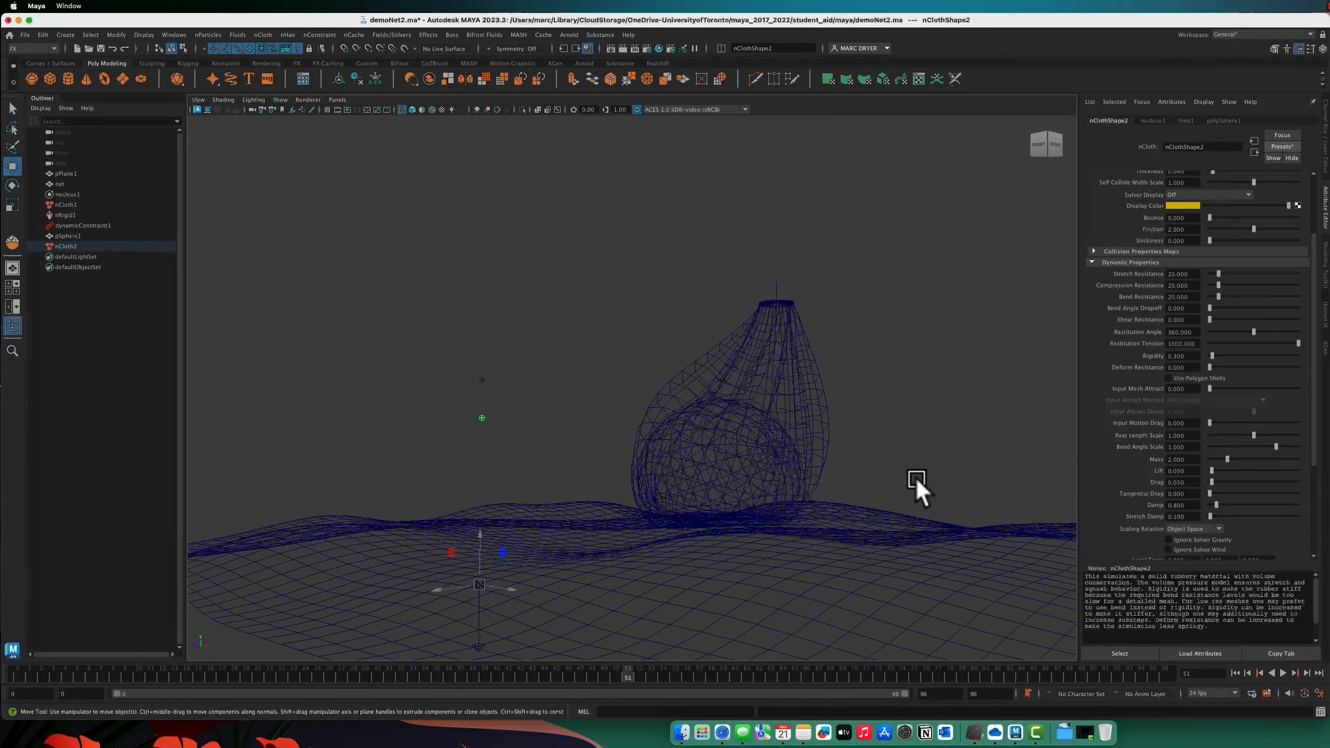
{"action": "left_click_drag", "start_coordinate": [697, 408], "coordinate": [748, 486], "text": "alt"}
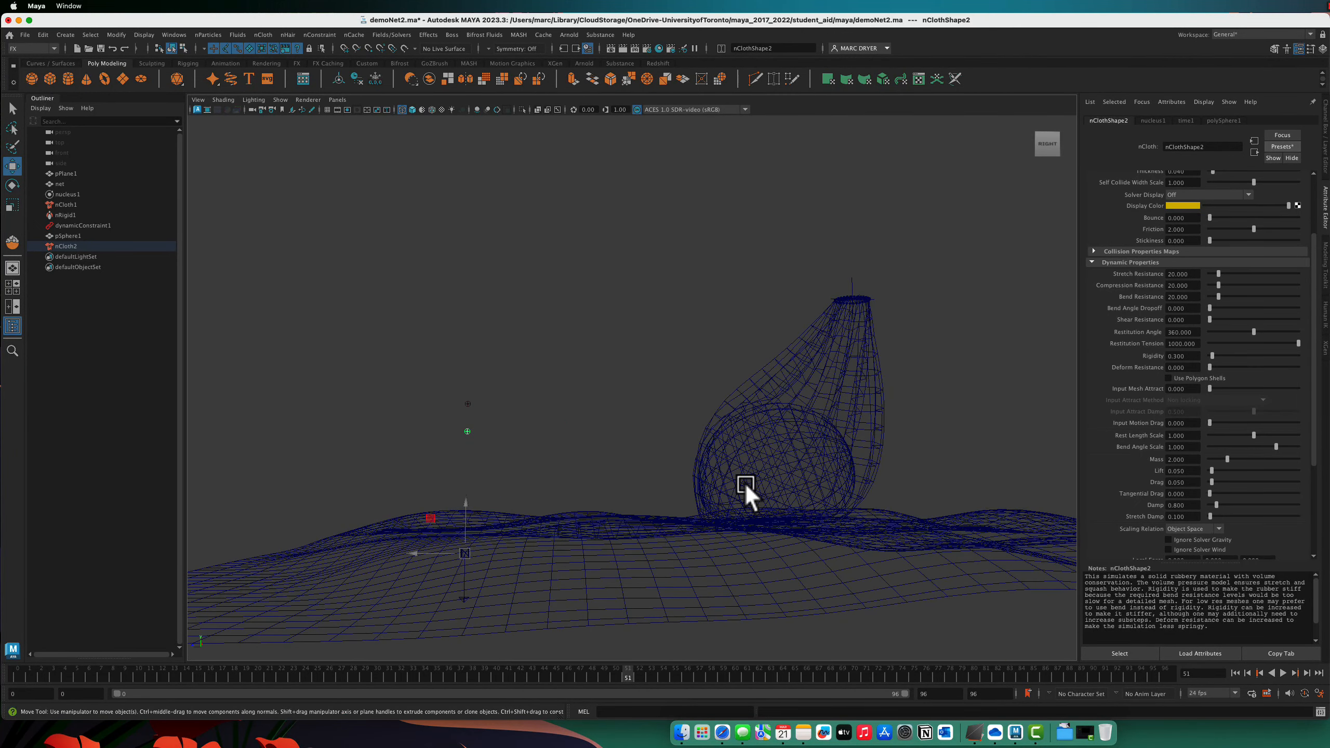
{"action": "key", "text": "5"}
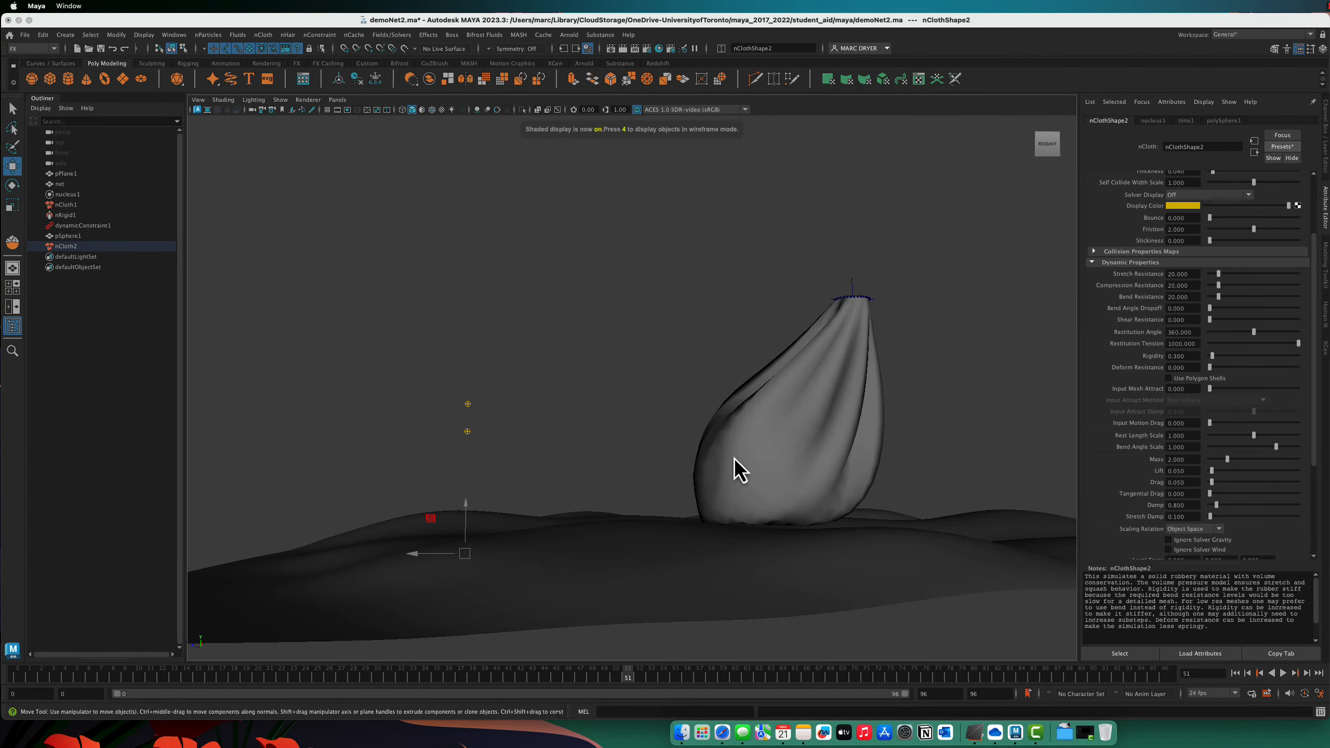
{"action": "mouse_move", "coordinate": [737, 469]}
{"action": "left_mouse_down", "text": "alt"}
{"action": "mouse_move", "coordinate": [846, 481]}
{"action": "mouse_move", "coordinate": [943, 439]}
{"action": "mouse_move", "coordinate": [686, 452]}
{"action": "mouse_move", "coordinate": [779, 454]}
{"action": "mouse_move", "coordinate": [685, 427]}
{"action": "left_mouse_up", "text": "alt"}
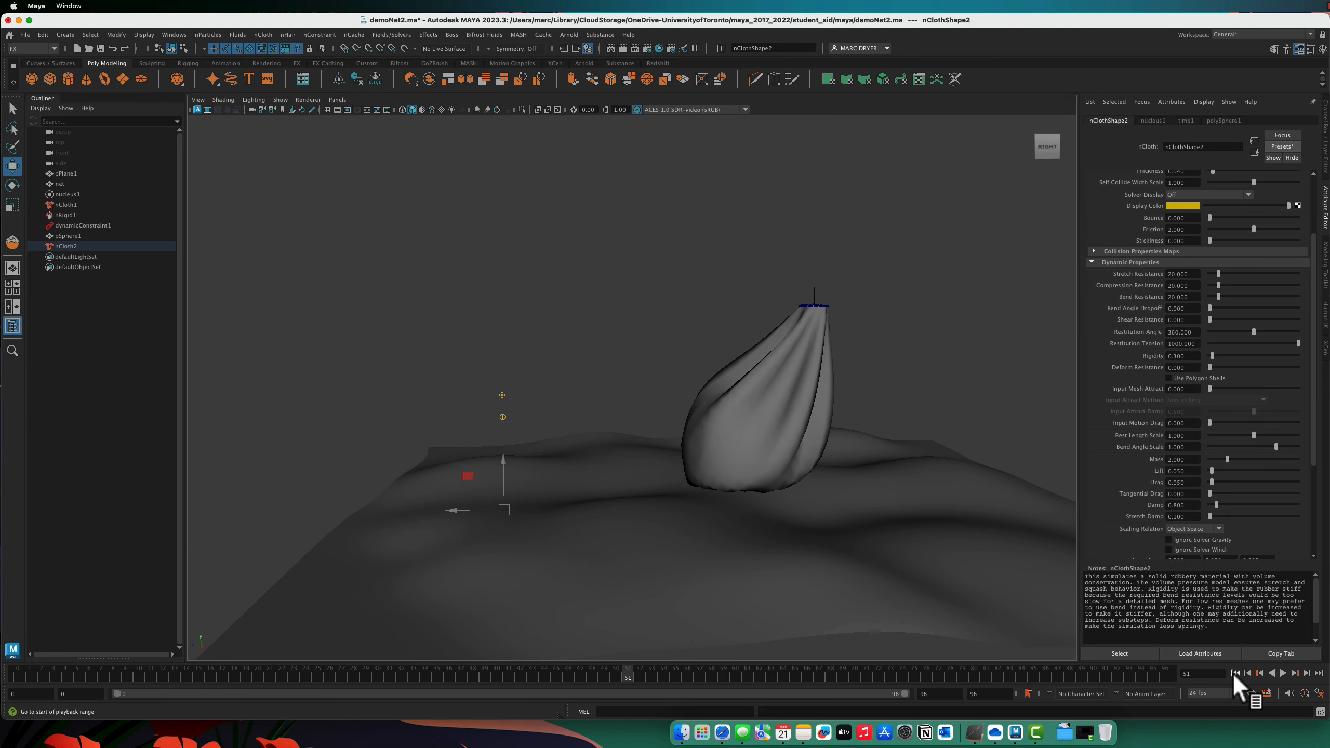
{"action": "left_click", "coordinate": [1234, 672]}
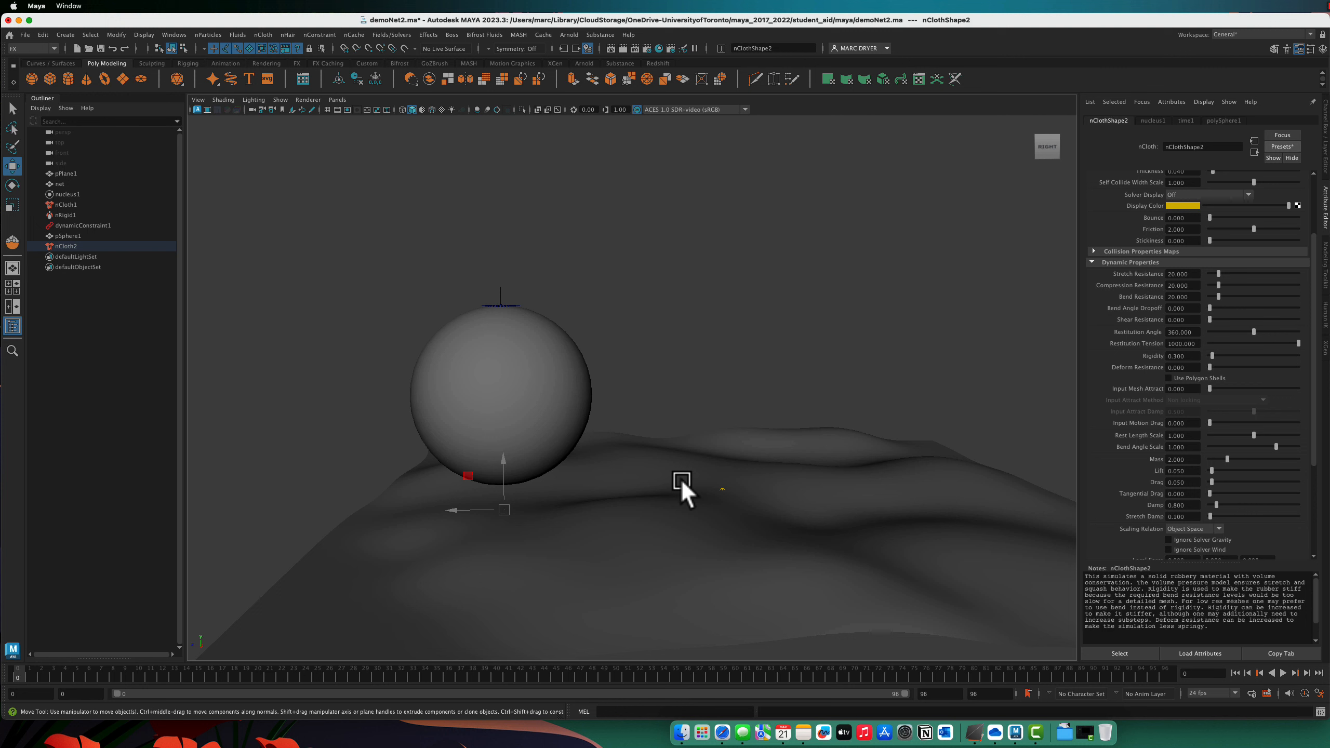
- Try a mass of 10 on the inner sphere's nCloth, playing the simulation in wireframe, and restore the mass to 2
{"action": "left_click", "coordinate": [60, 235]}
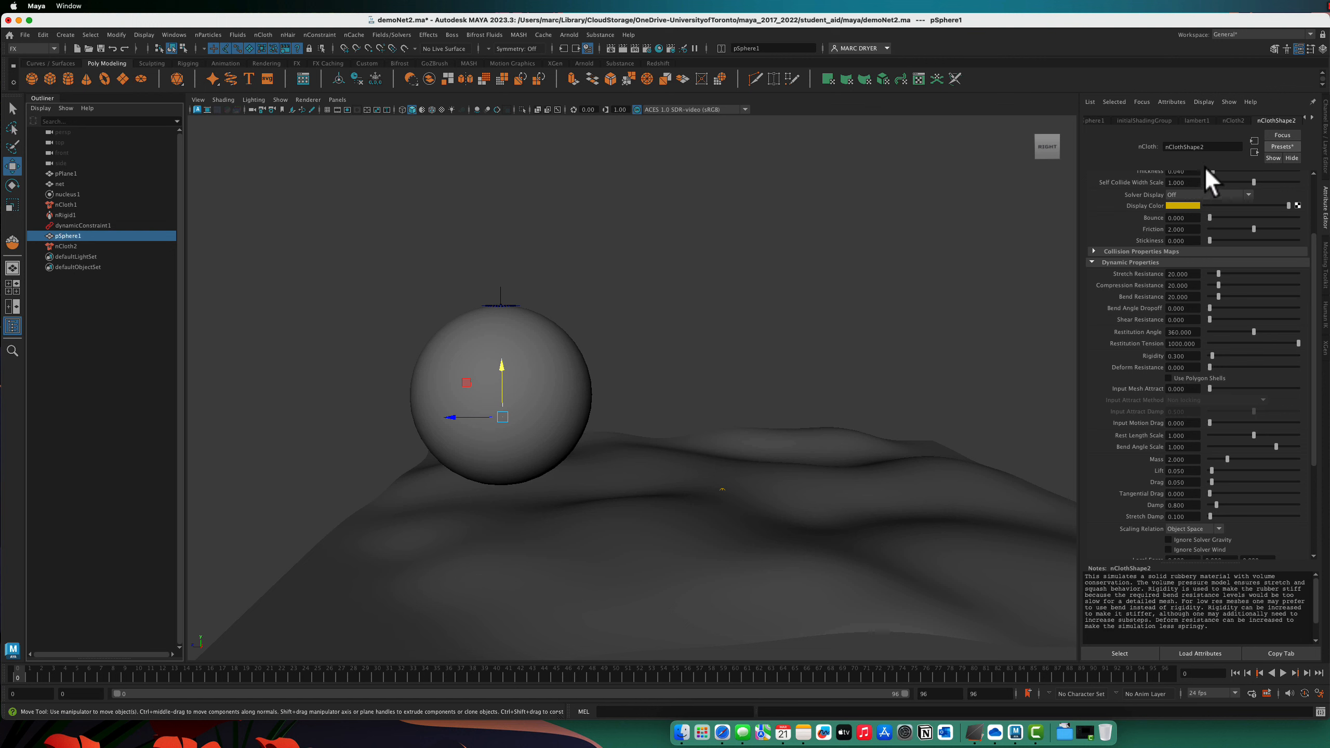
{"action": "key", "text": "4"}
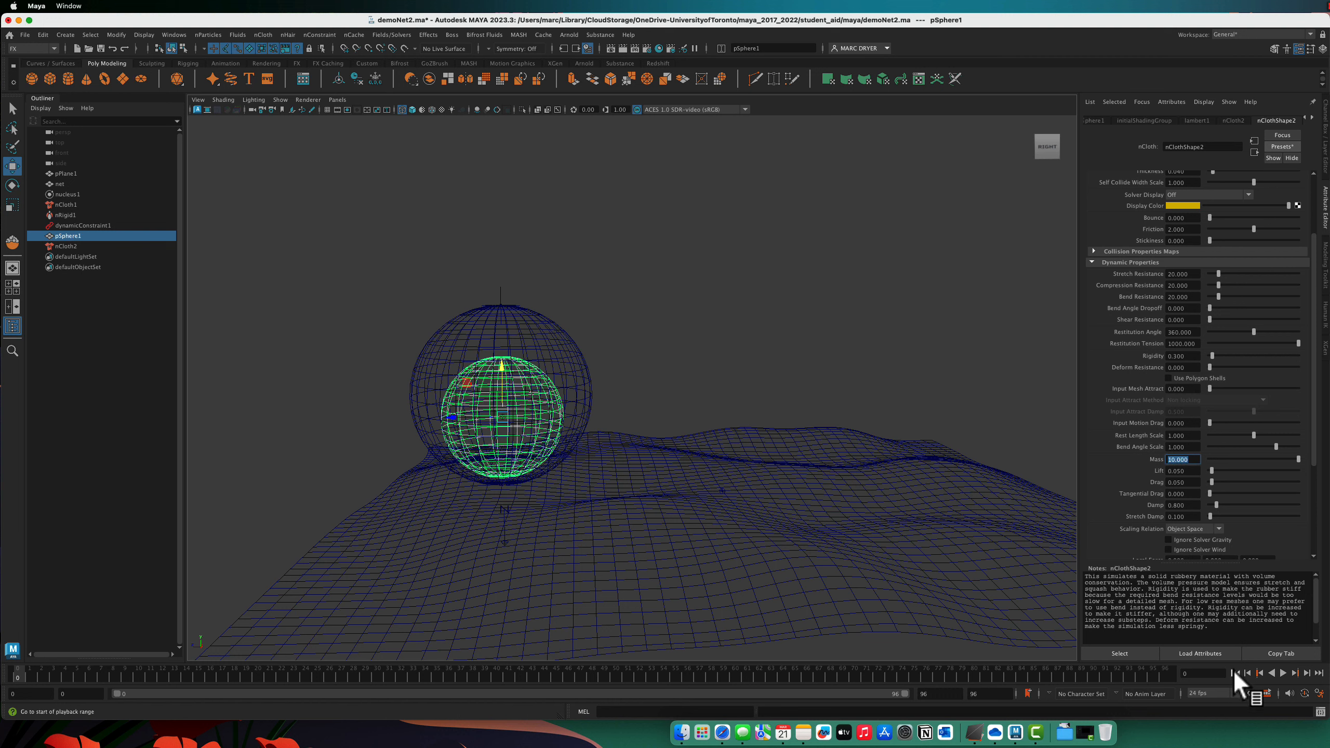
{"action": "left_click", "coordinate": [1282, 671]}
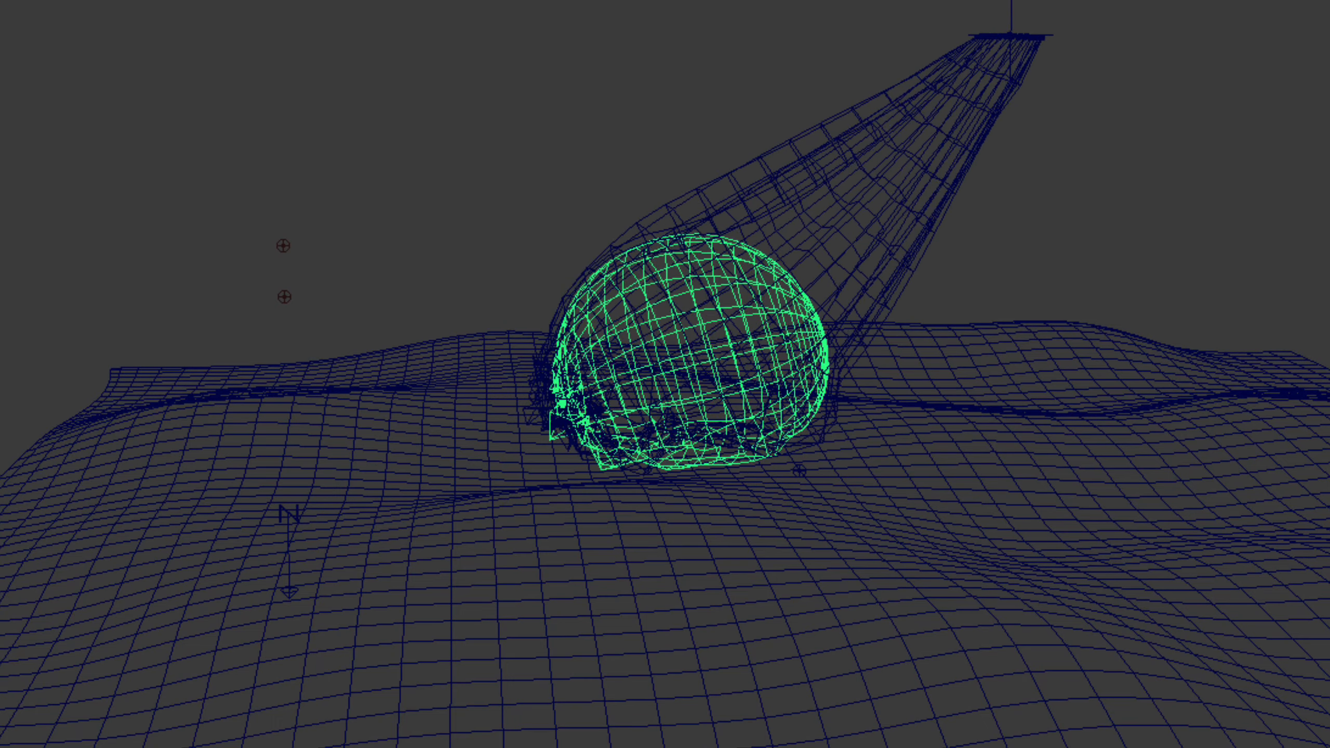
{"action": "key", "text": "Escape"}
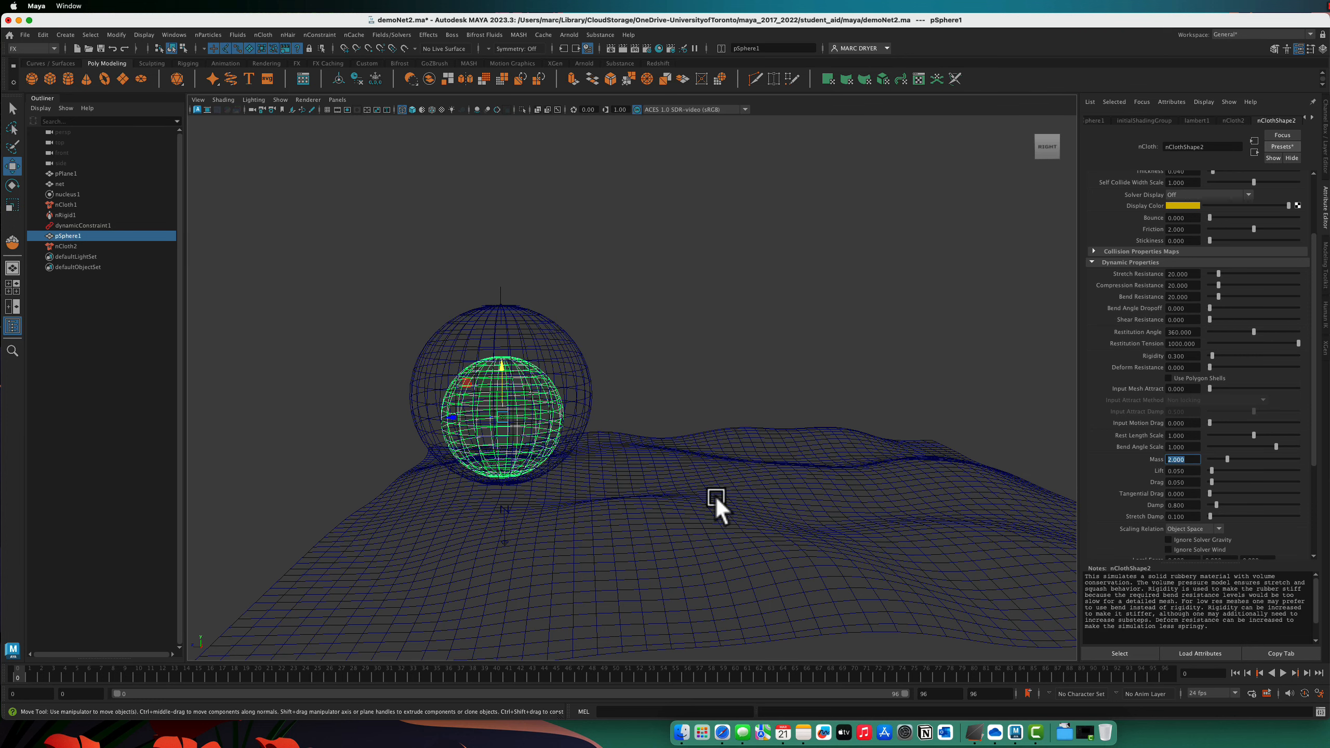
- Select the ground plane and set the friction of its passive collider nRigidShape1 to 1
{"action": "left_click", "coordinate": [683, 510]}
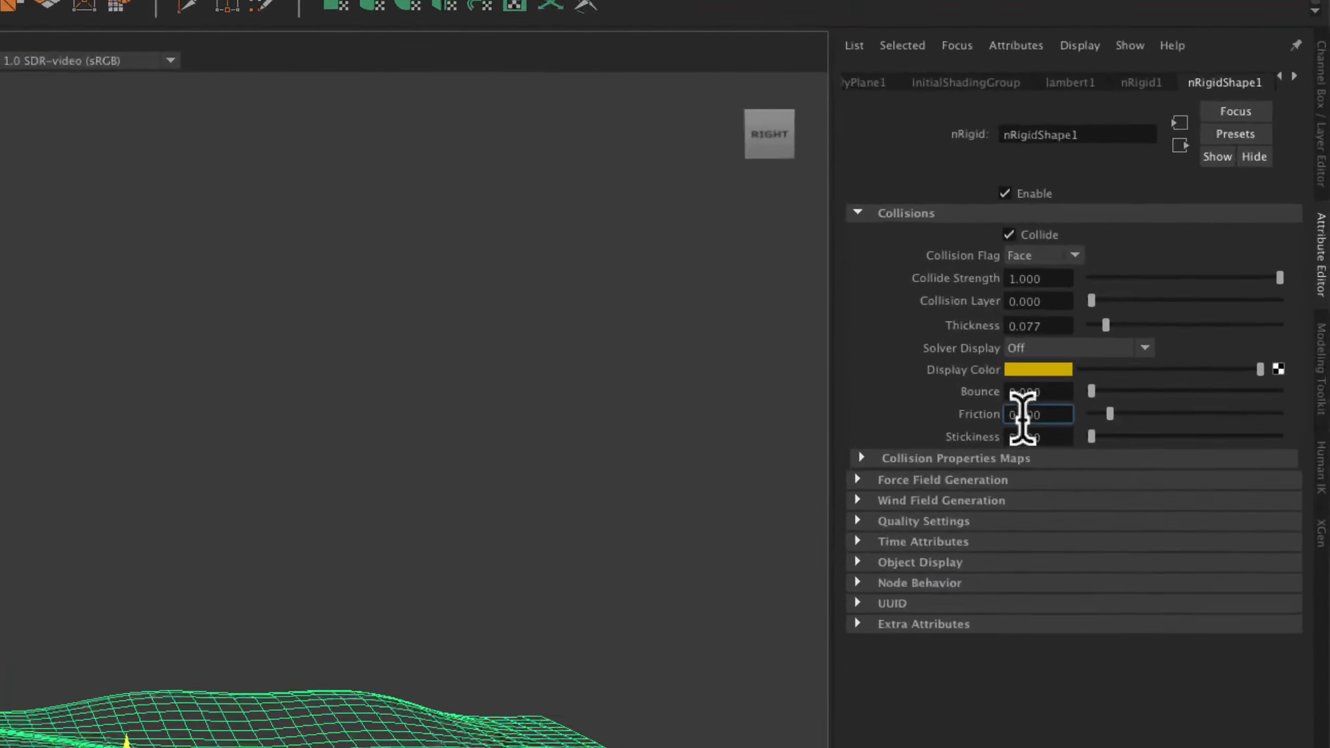
{"action": "left_click", "coordinate": [1187, 288]}
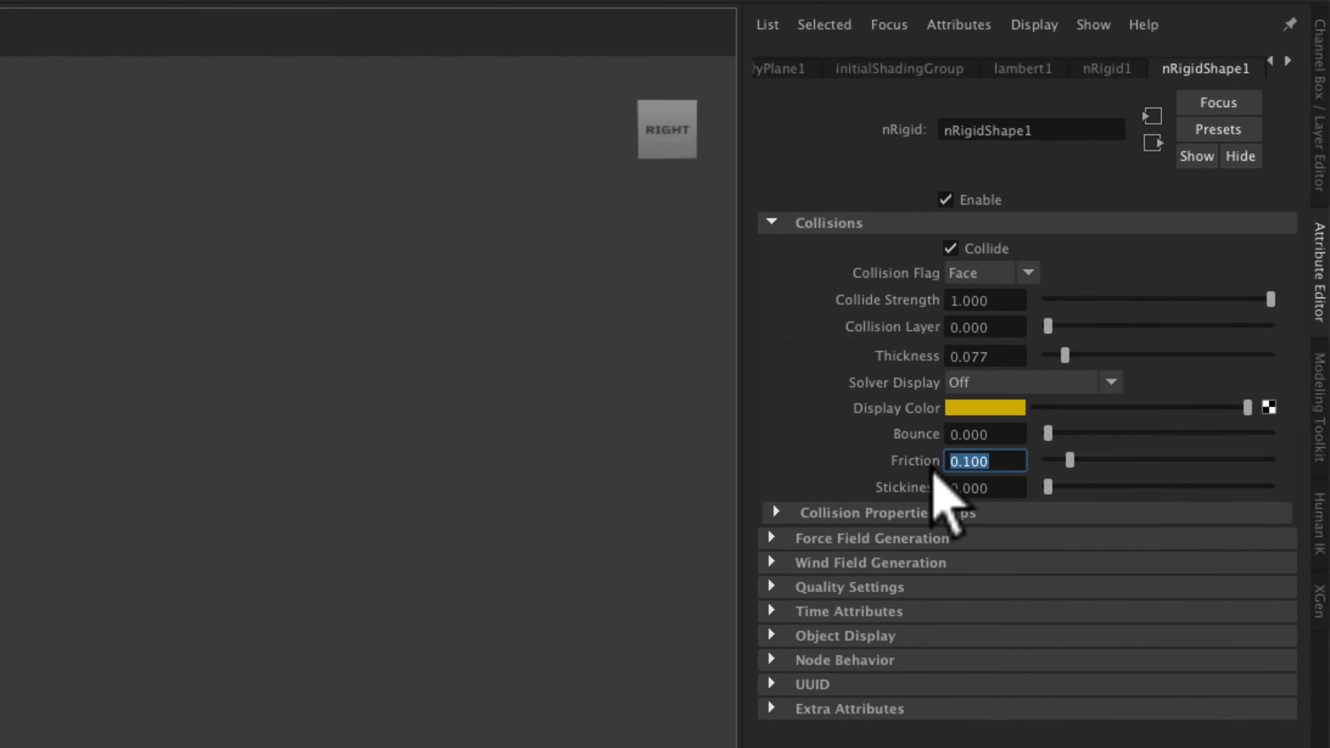
{"action": "type", "text": "1"}
{"action": "key", "text": "Return"}
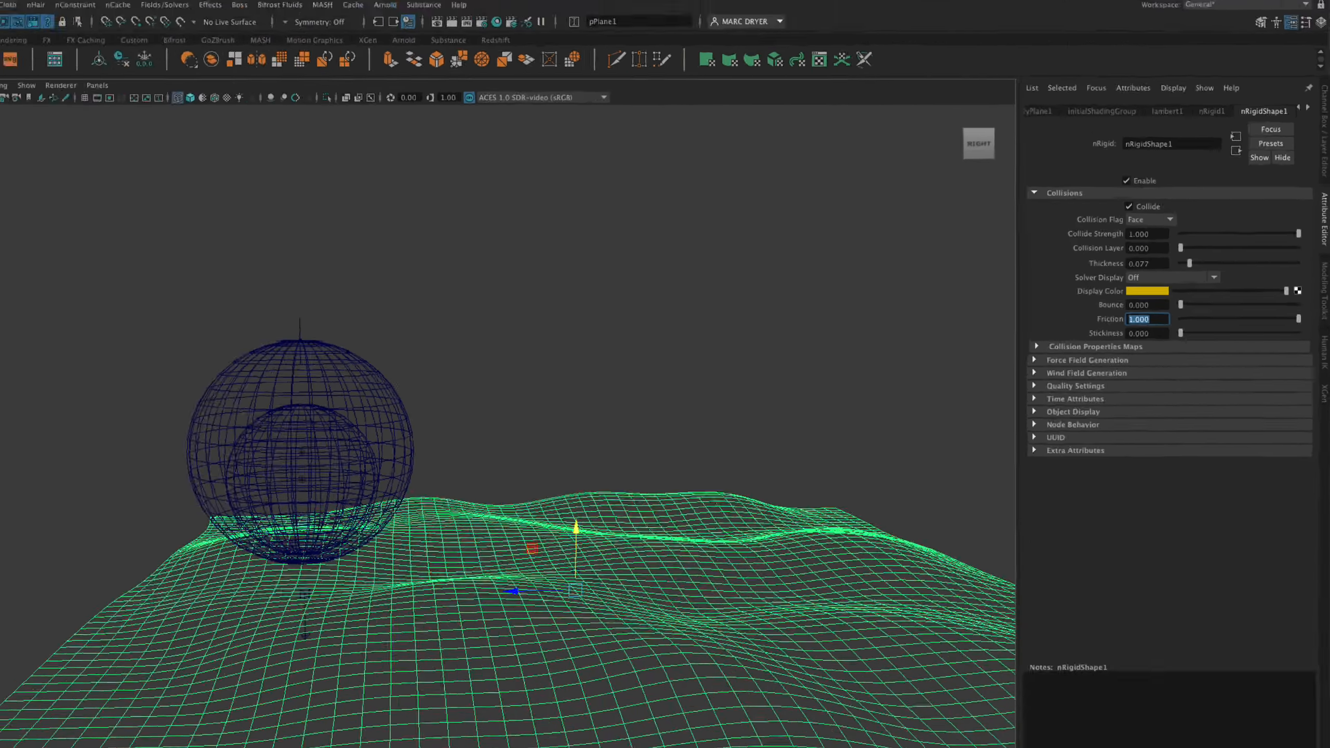
- Play the simulation to about frame 48 and examine the net and ball over the ground in shaded display
{"action": "left_click", "coordinate": [1281, 674]}
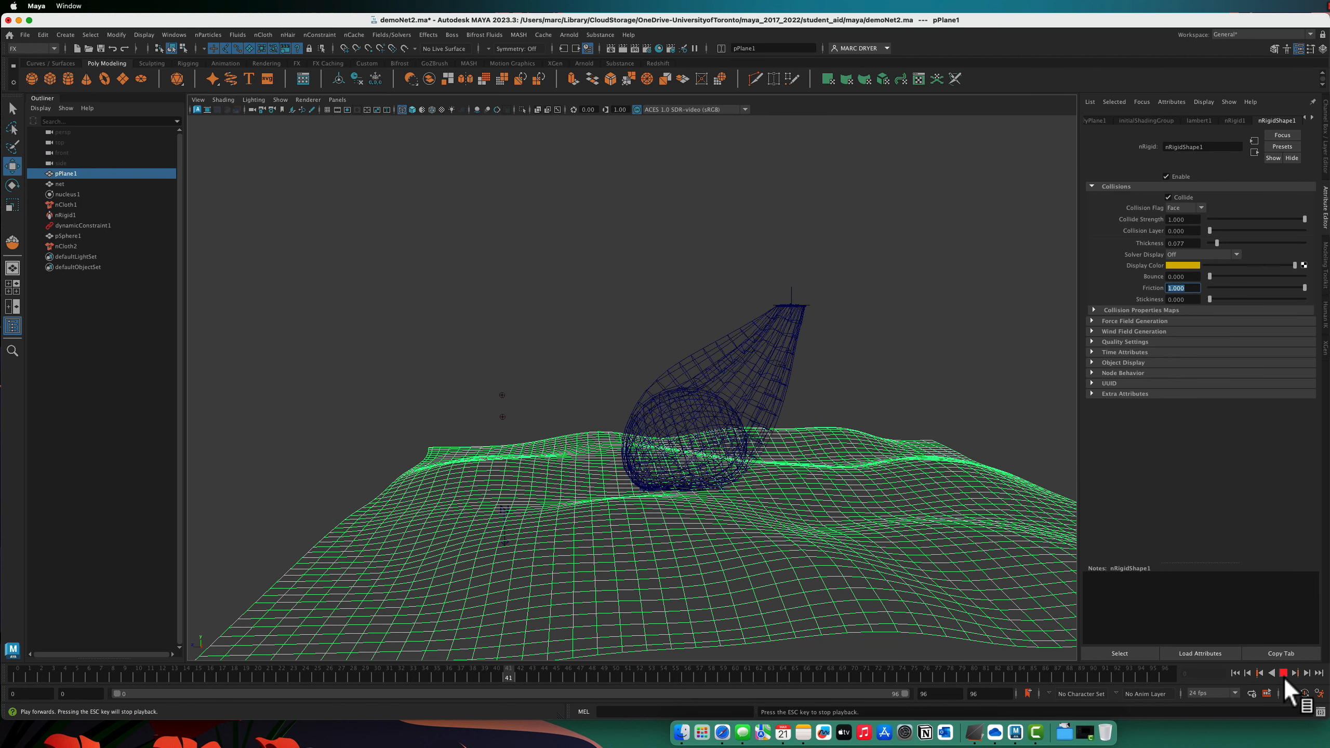
{"action": "left_click", "coordinate": [1282, 673]}
{"action": "mouse_move", "coordinate": [603, 396]}
{"action": "left_mouse_down", "text": "alt"}
{"action": "mouse_move", "coordinate": [912, 384]}
{"action": "mouse_move", "coordinate": [1068, 403]}
{"action": "mouse_move", "coordinate": [948, 427]}
{"action": "mouse_move", "coordinate": [691, 419]}
{"action": "left_mouse_up", "text": "alt"}
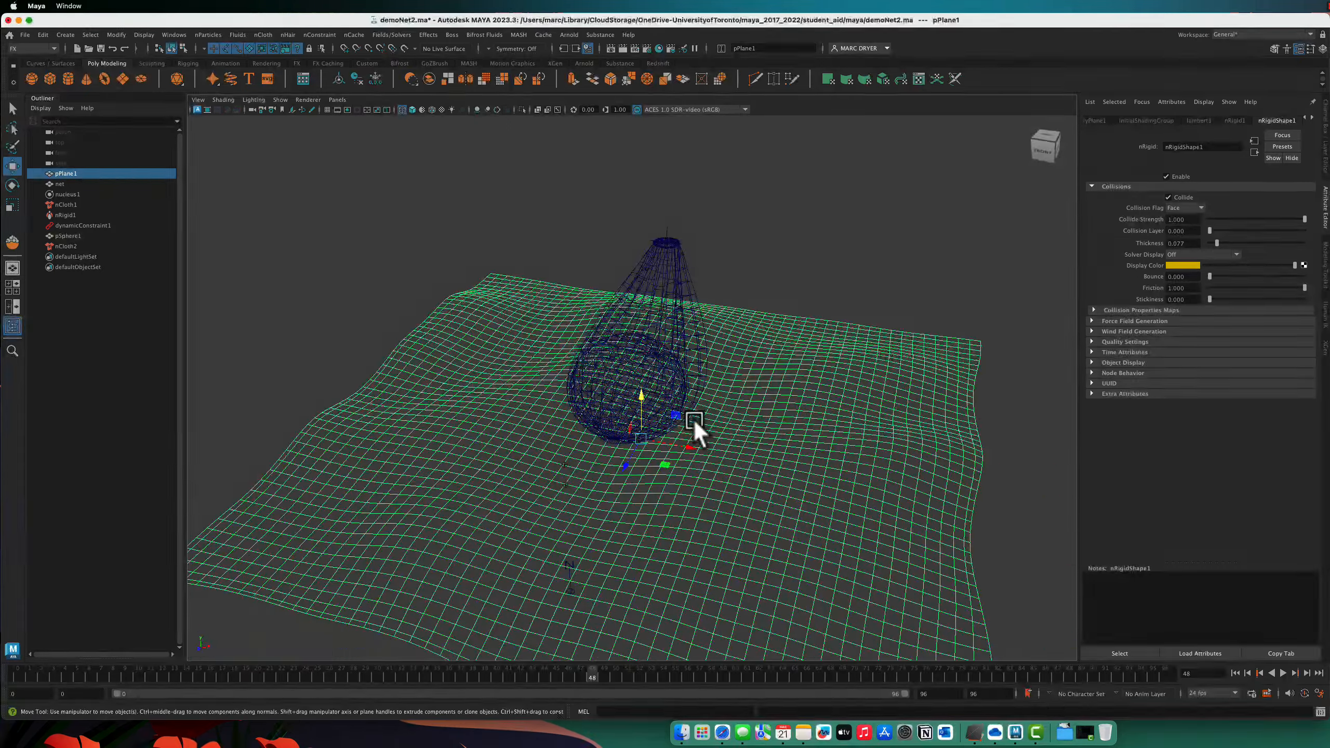
{"action": "key", "text": "5"}
{"action": "left_click_drag", "start_coordinate": [709, 371], "coordinate": [647, 353], "text": "alt"}
{"action": "right_click_drag", "start_coordinate": [722, 372], "coordinate": [896, 366], "text": "alt"}
{"action": "left_click_drag", "start_coordinate": [896, 364], "coordinate": [768, 364], "text": "alt"}
- Duplicate the deformed net at the current frame and move the copy aside along Z
{"action": "left_click", "coordinate": [769, 367]}
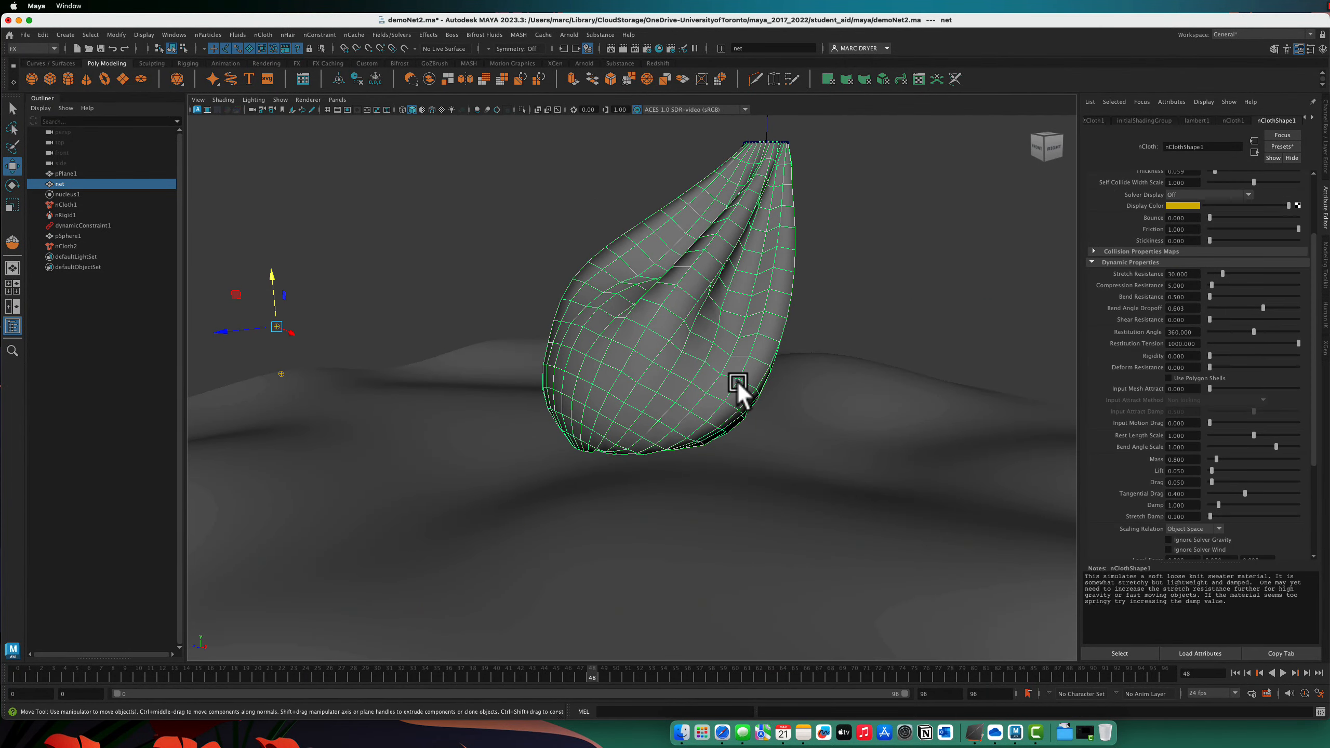
{"action": "right_click_drag", "start_coordinate": [722, 422], "coordinate": [198, 378], "text": "alt"}
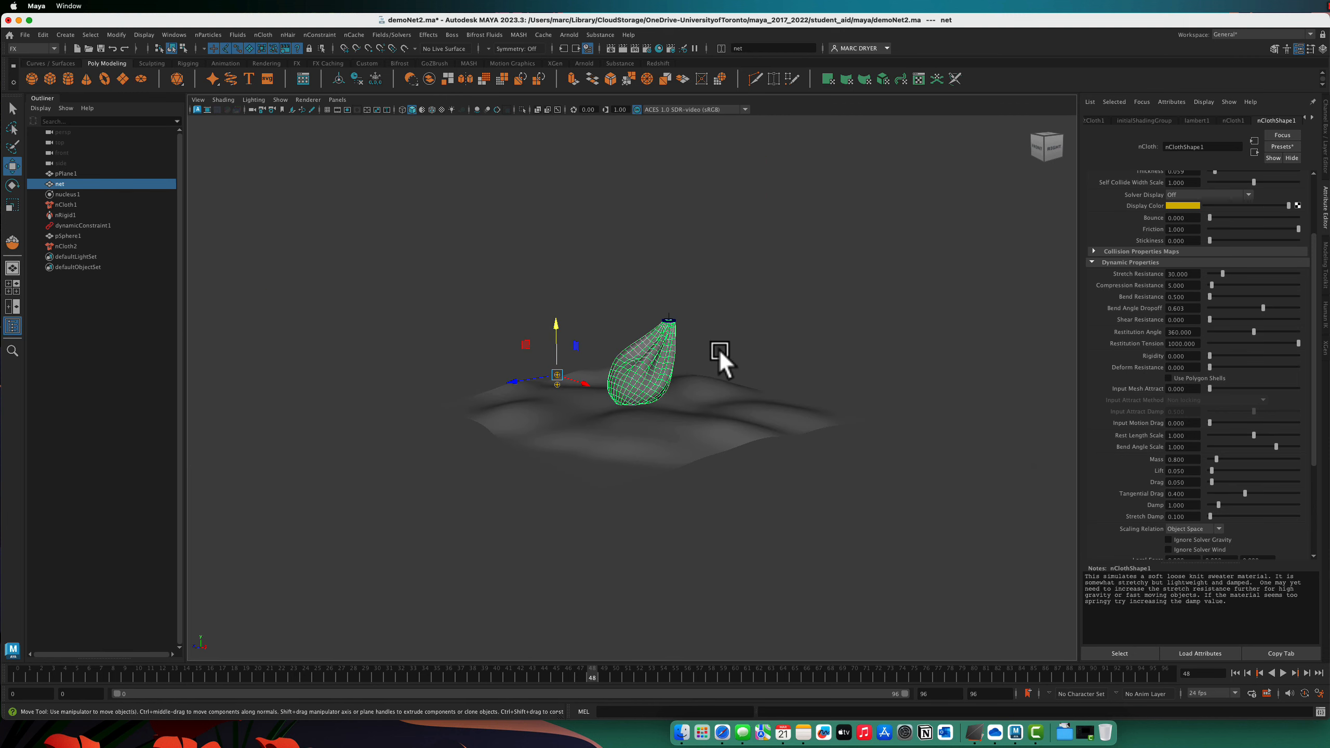
{"action": "mouse_move", "coordinate": [718, 360]}
{"action": "left_mouse_down", "text": "alt"}
{"action": "mouse_move", "coordinate": [777, 359]}
{"action": "mouse_move", "coordinate": [659, 363]}
{"action": "mouse_move", "coordinate": [741, 348]}
{"action": "left_mouse_up", "text": "alt"}
{"action": "right_click_drag", "start_coordinate": [741, 347], "coordinate": [945, 348], "text": "alt"}
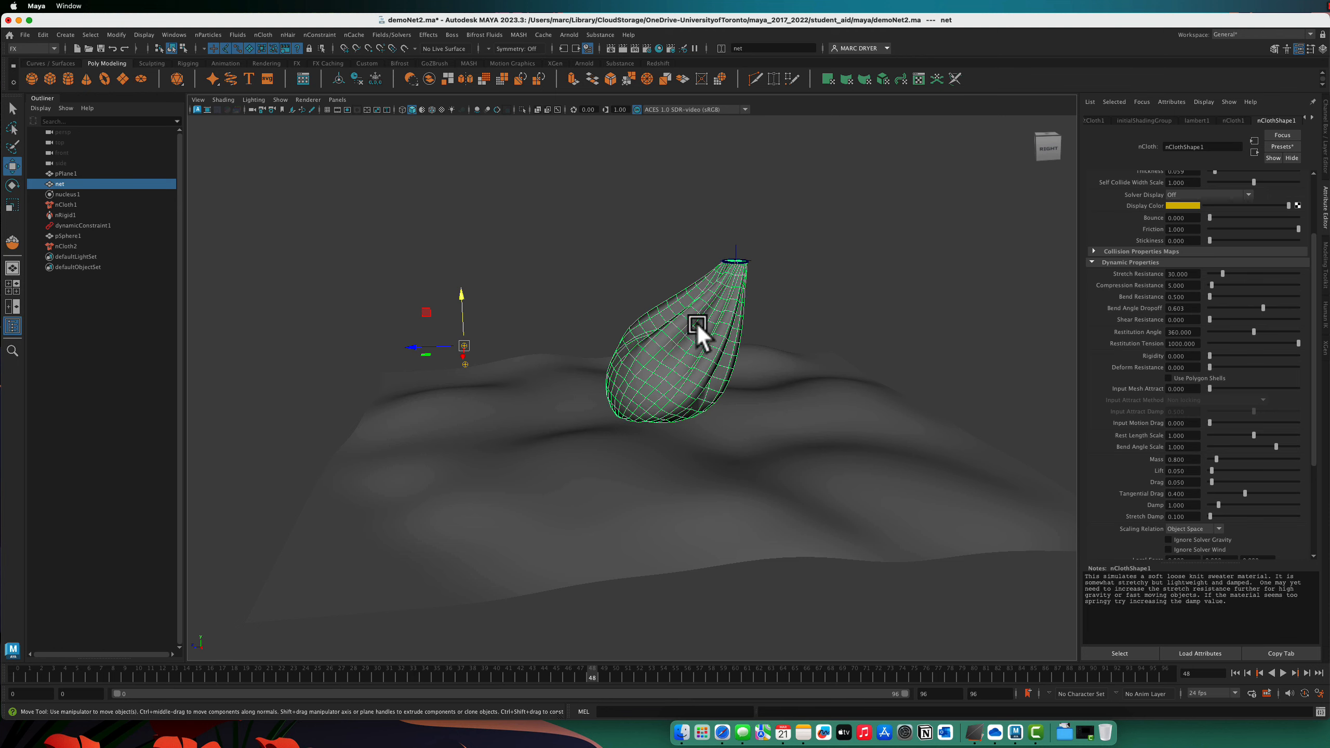
{"action": "left_click", "coordinate": [43, 35]}
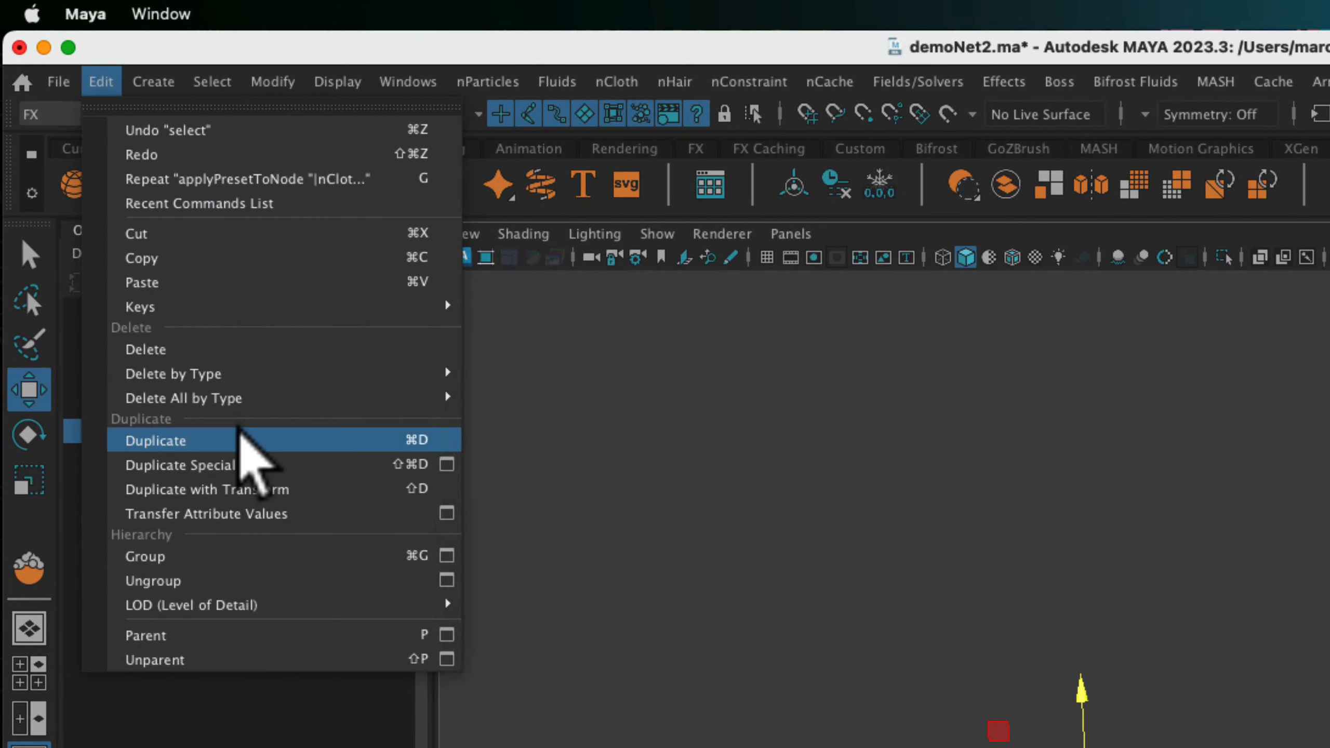
{"action": "left_click", "coordinate": [191, 346]}
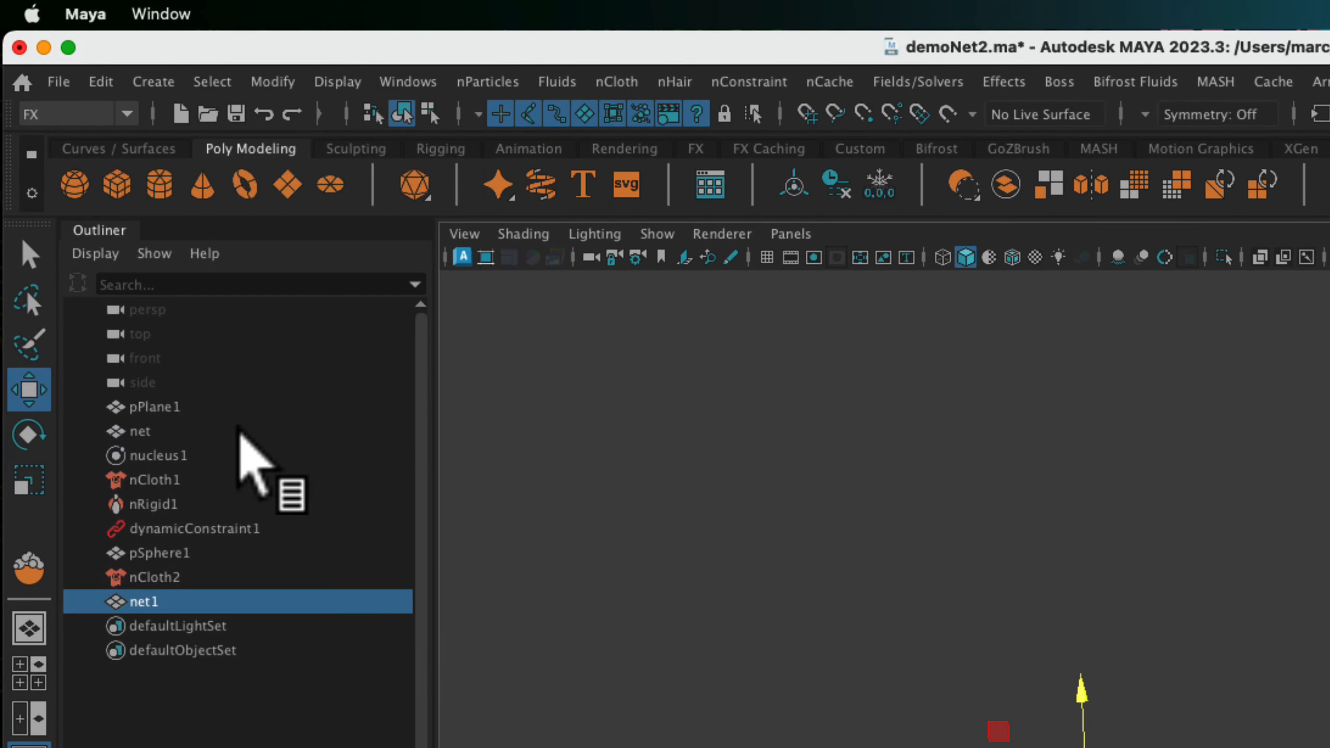
{"action": "left_click", "coordinate": [139, 598]}
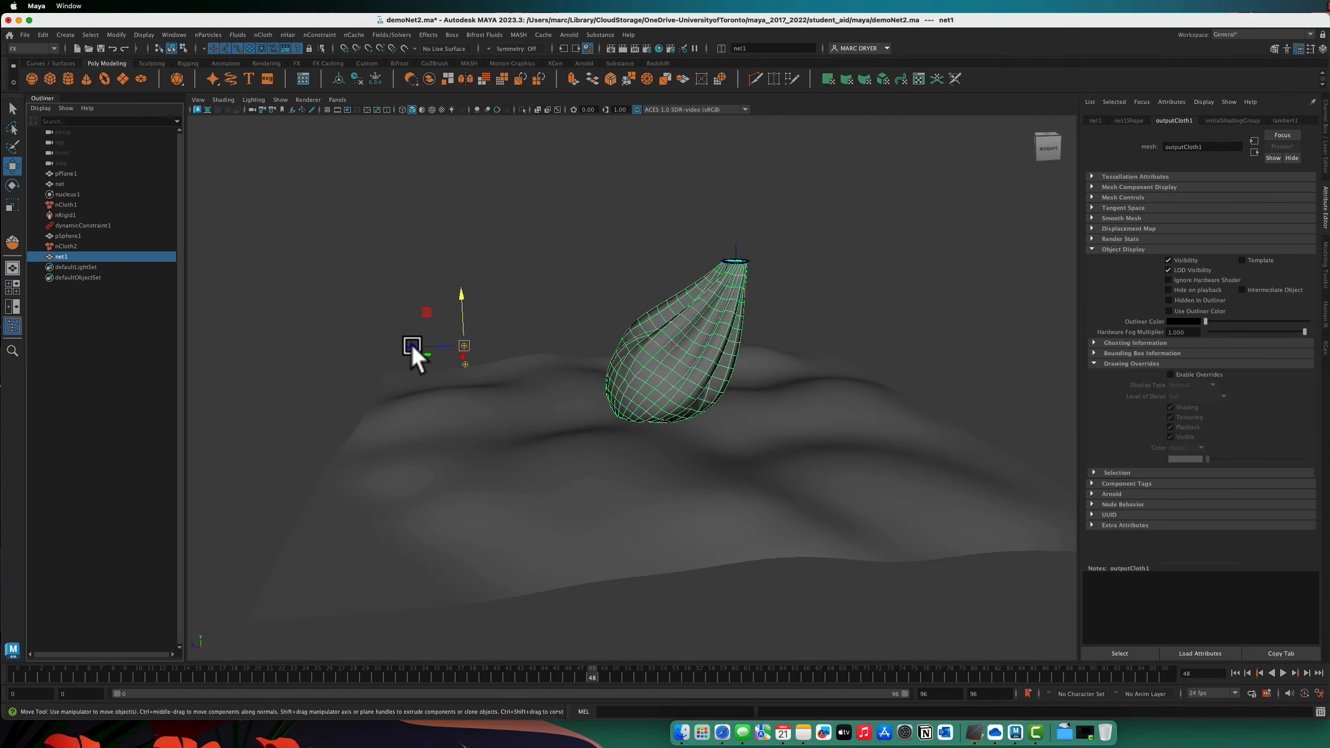
{"action": "left_click_drag", "start_coordinate": [837, 710], "coordinate": [350, 747]}
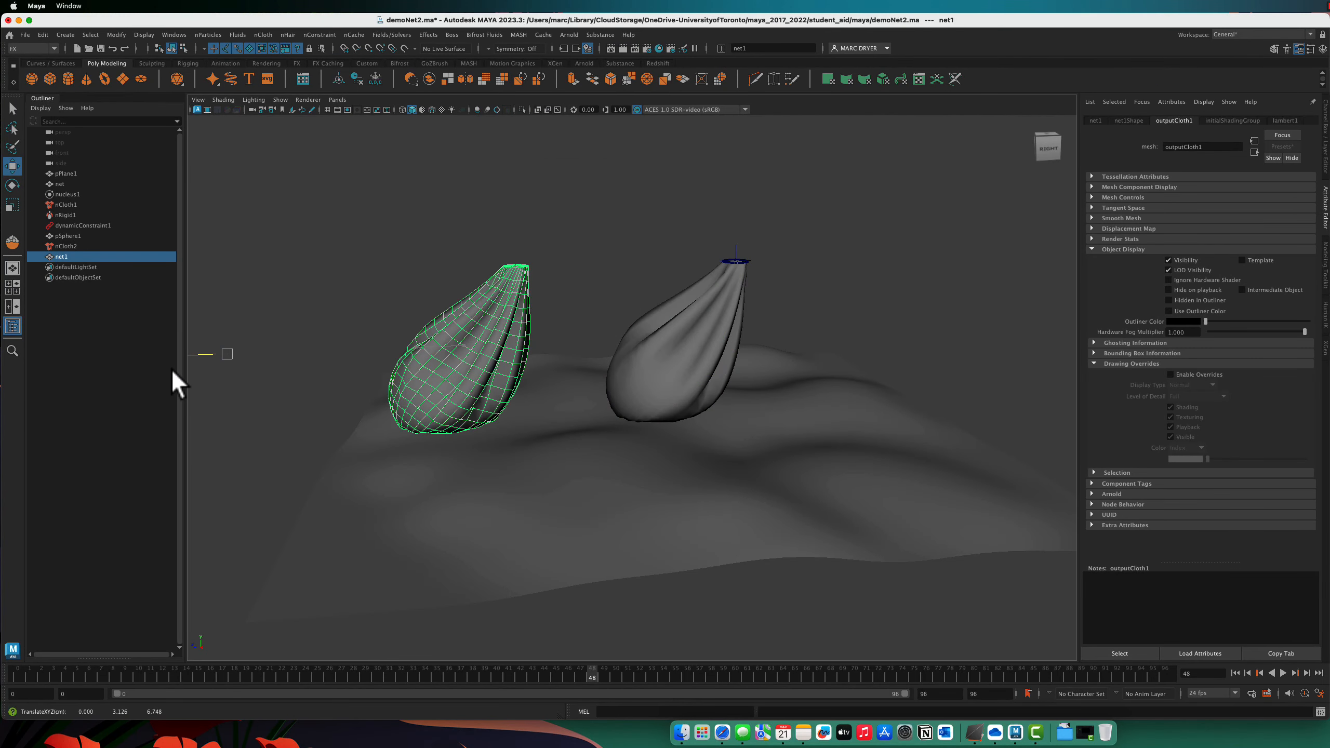
- Replay the simulation from the start to about frame 44 to compare the moving net with its static copy
{"action": "left_click", "coordinate": [1234, 673]}
{"action": "left_click", "coordinate": [1283, 673]}
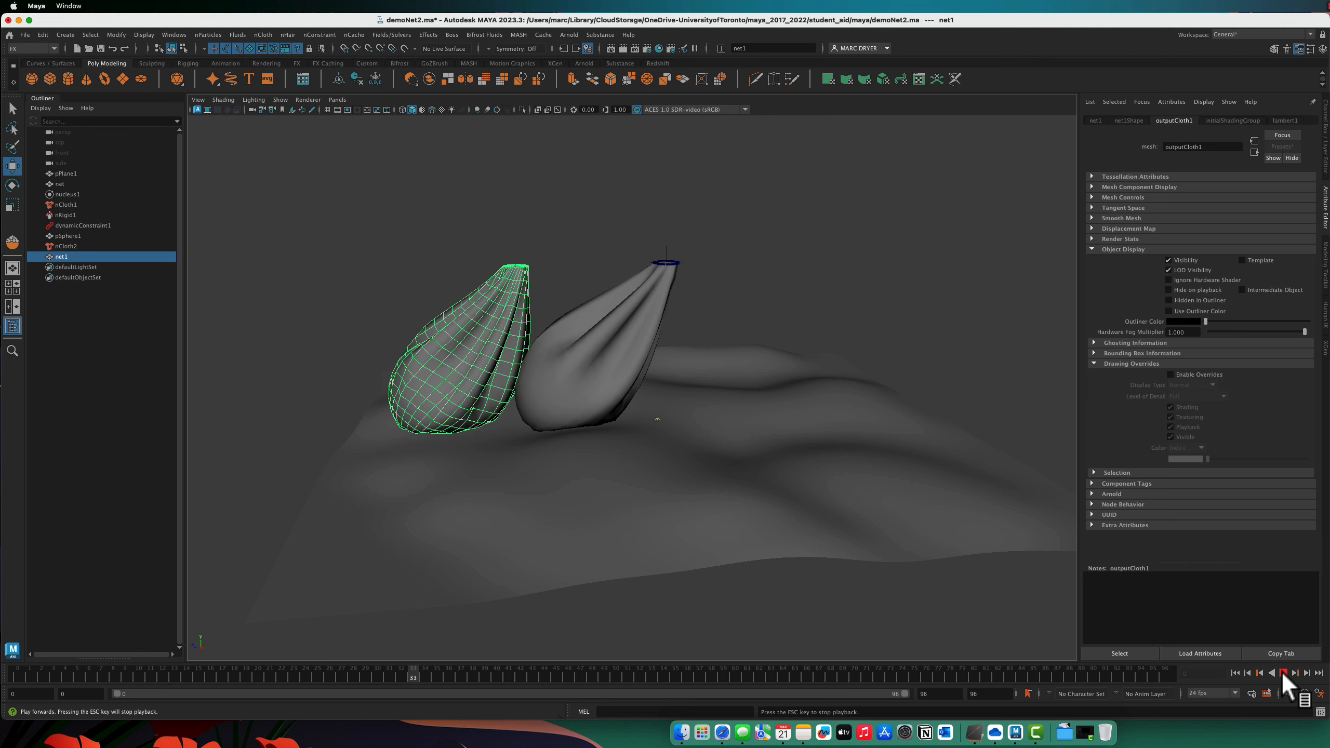
{"action": "left_click", "coordinate": [1282, 673]}
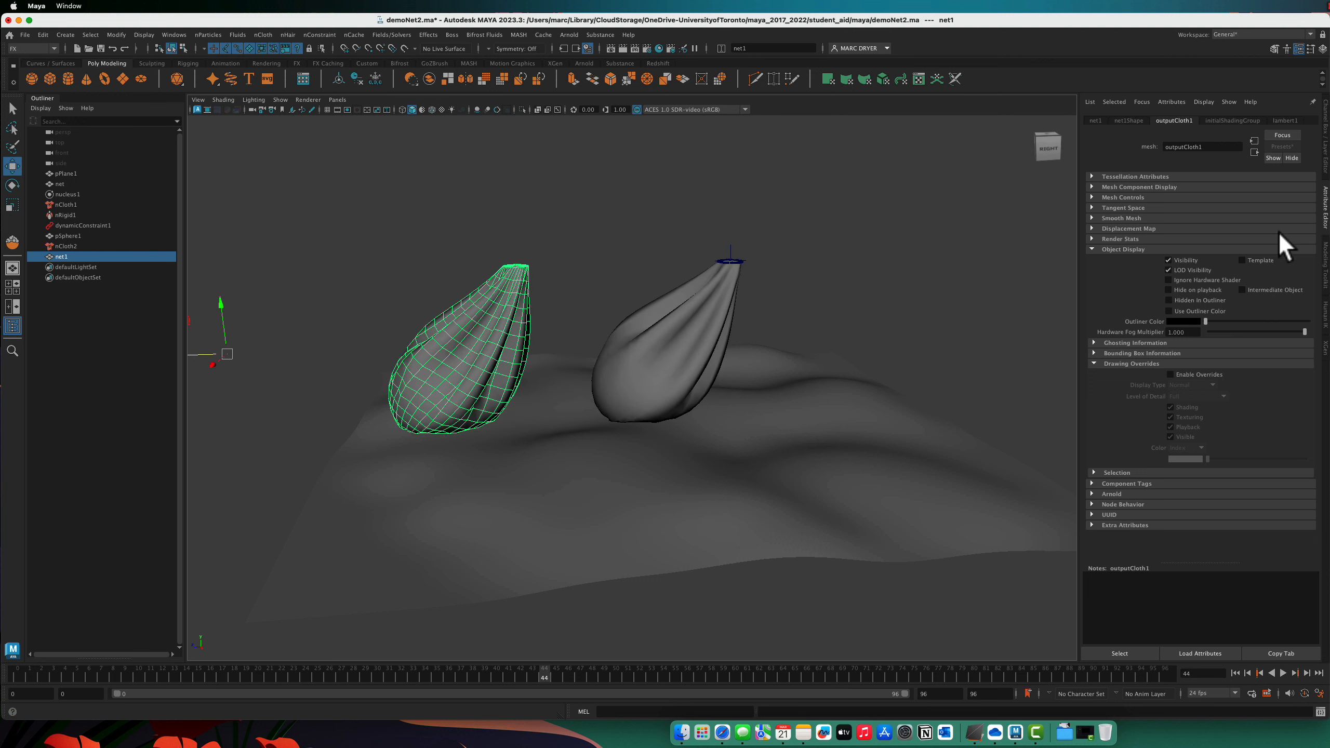
- Set the net copy's Translate Z to 0 and delete the copy
{"action": "left_click", "coordinate": [1327, 109]}
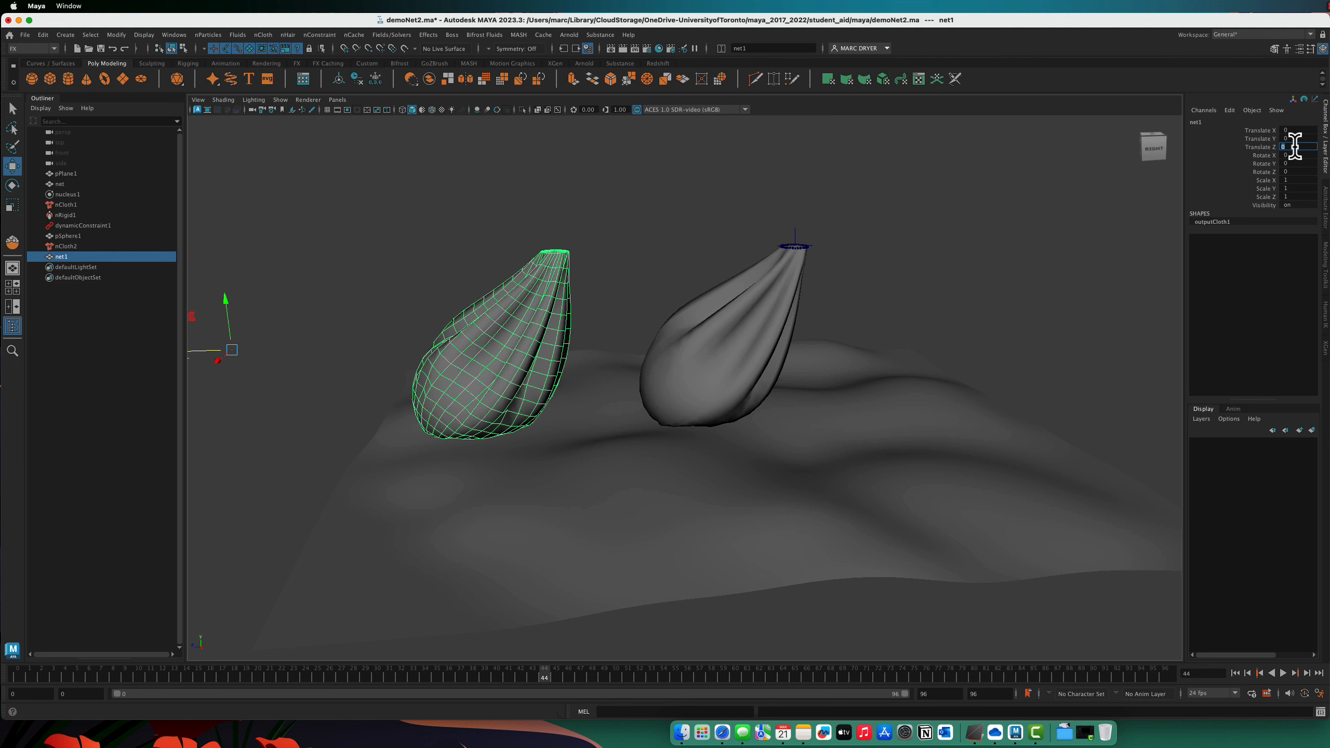
{"action": "key", "text": "Return"}
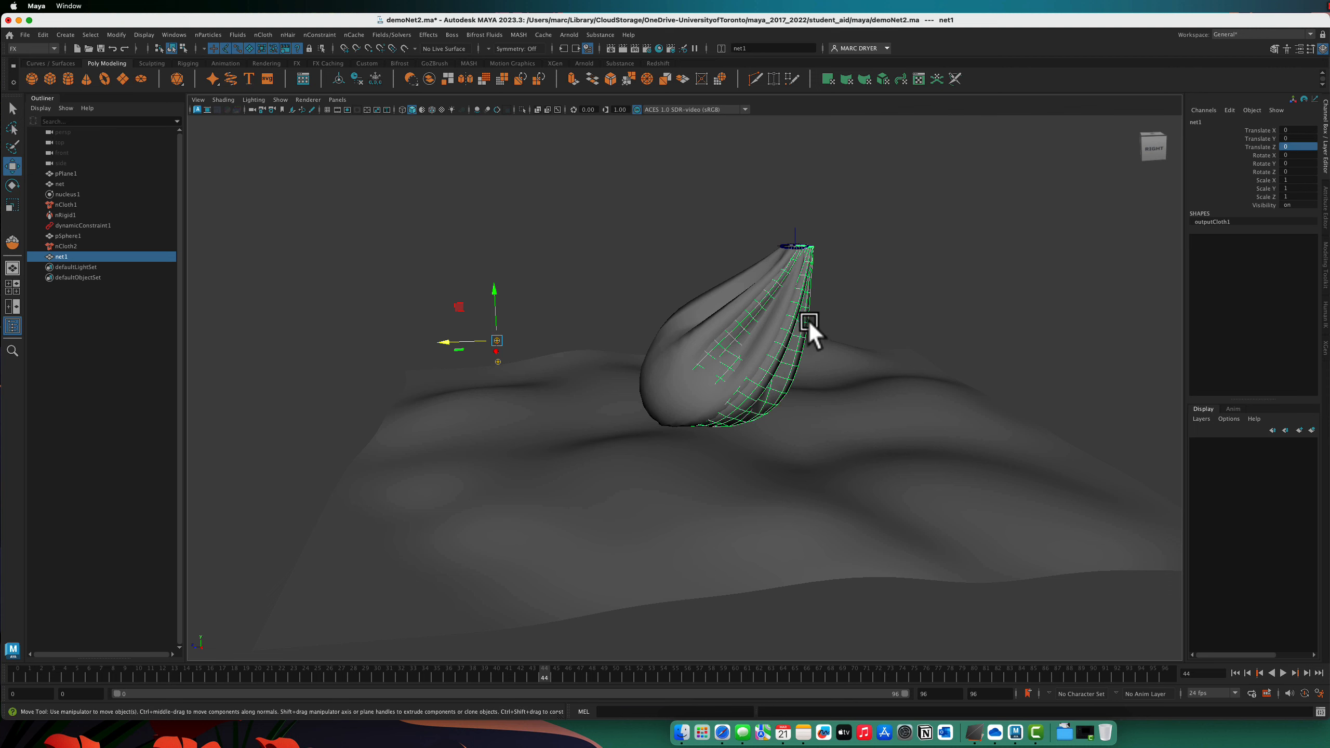
{"action": "key", "text": "Delete"}
- Continue the simulation to about frame 54 and examine the net from behind at ground level
{"action": "left_click_drag", "start_coordinate": [585, 394], "coordinate": [1018, 403], "text": "alt"}
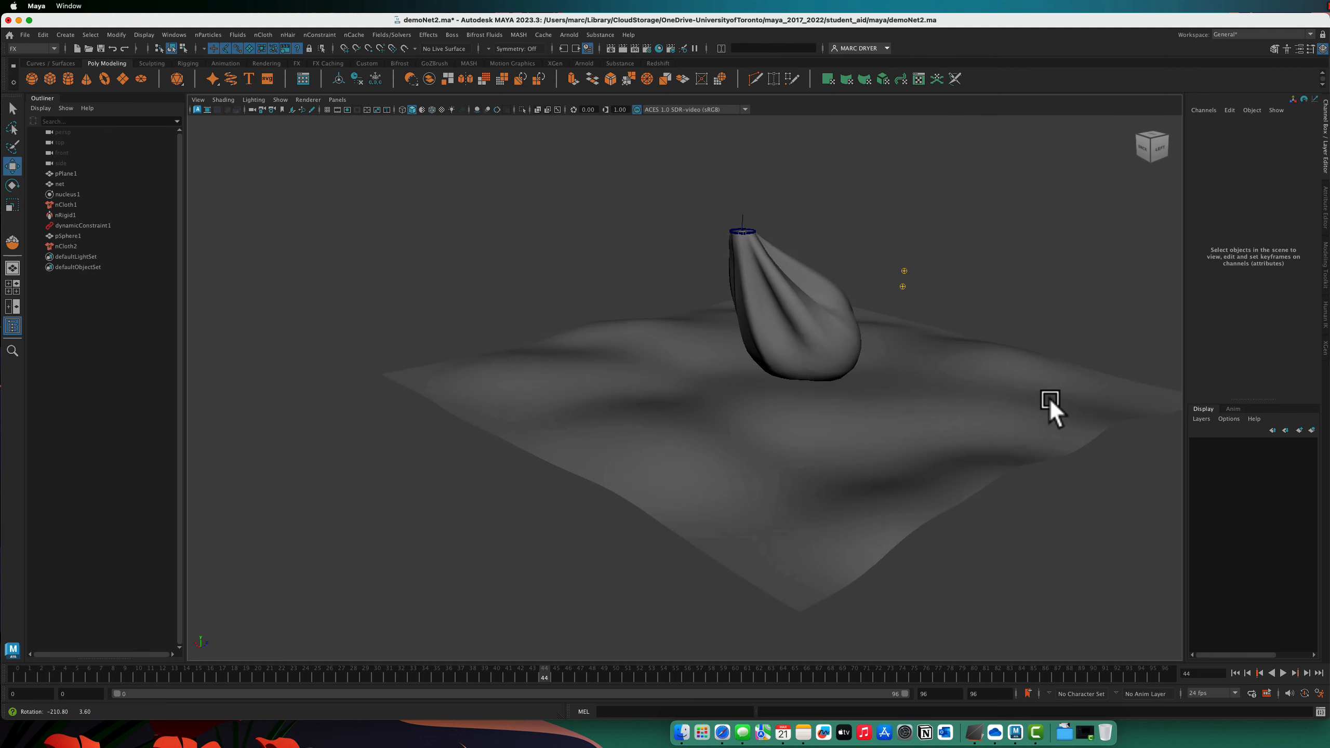
{"action": "left_click", "coordinate": [1283, 673]}
{"action": "left_click", "coordinate": [1283, 672]}
{"action": "left_click_drag", "start_coordinate": [889, 547], "coordinate": [888, 478], "text": "alt"}
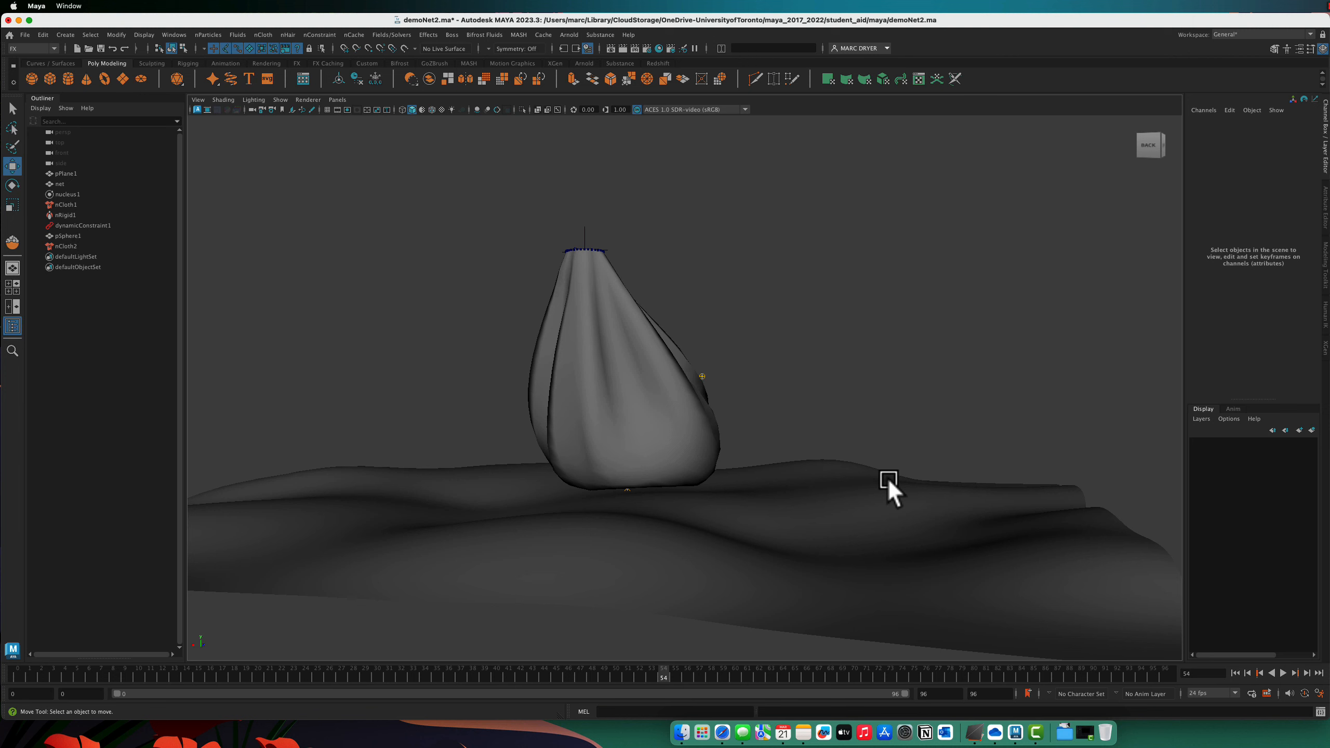
{"action": "right_click_drag", "start_coordinate": [569, 479], "coordinate": [694, 473], "text": "alt"}
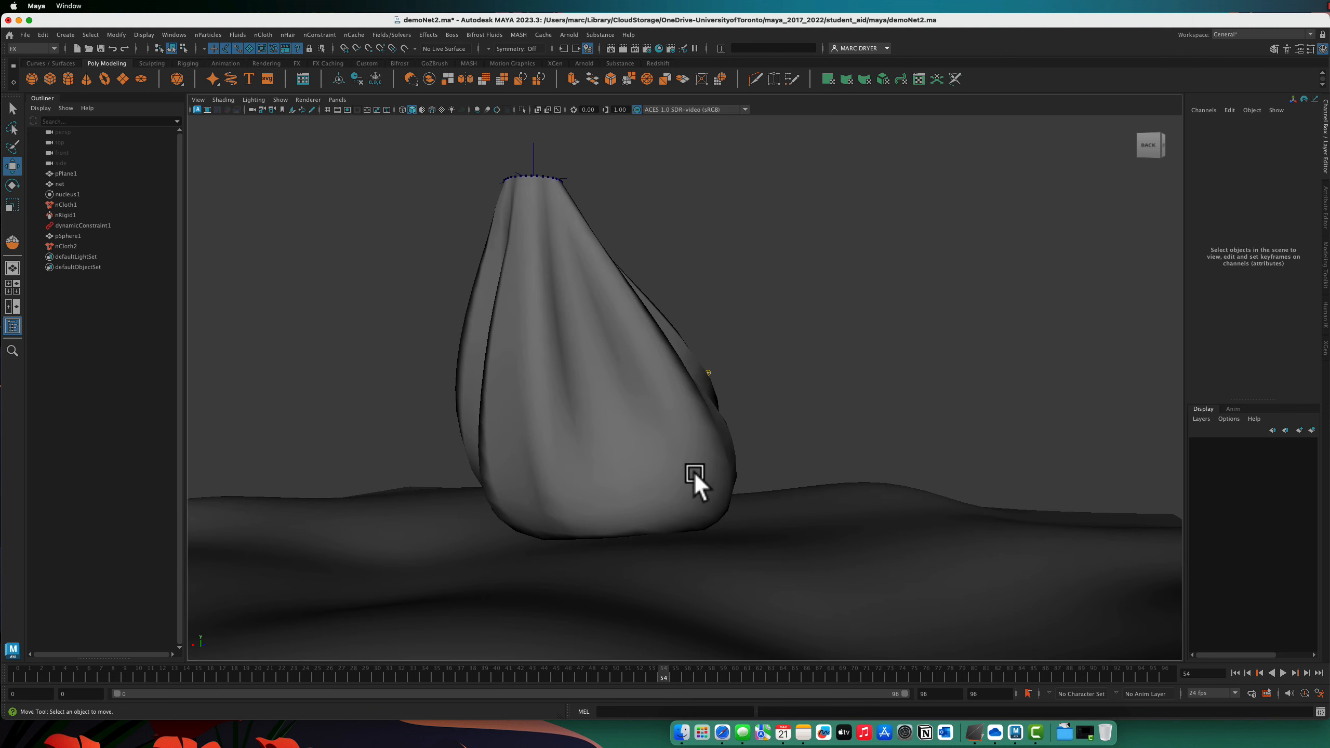
- Select the net together with the inner sphere and examine closely, from several sides, the gap between the net's base and the ground
{"action": "left_click", "coordinate": [694, 473]}
{"action": "left_click_drag", "start_coordinate": [694, 449], "coordinate": [690, 431], "text": "alt"}
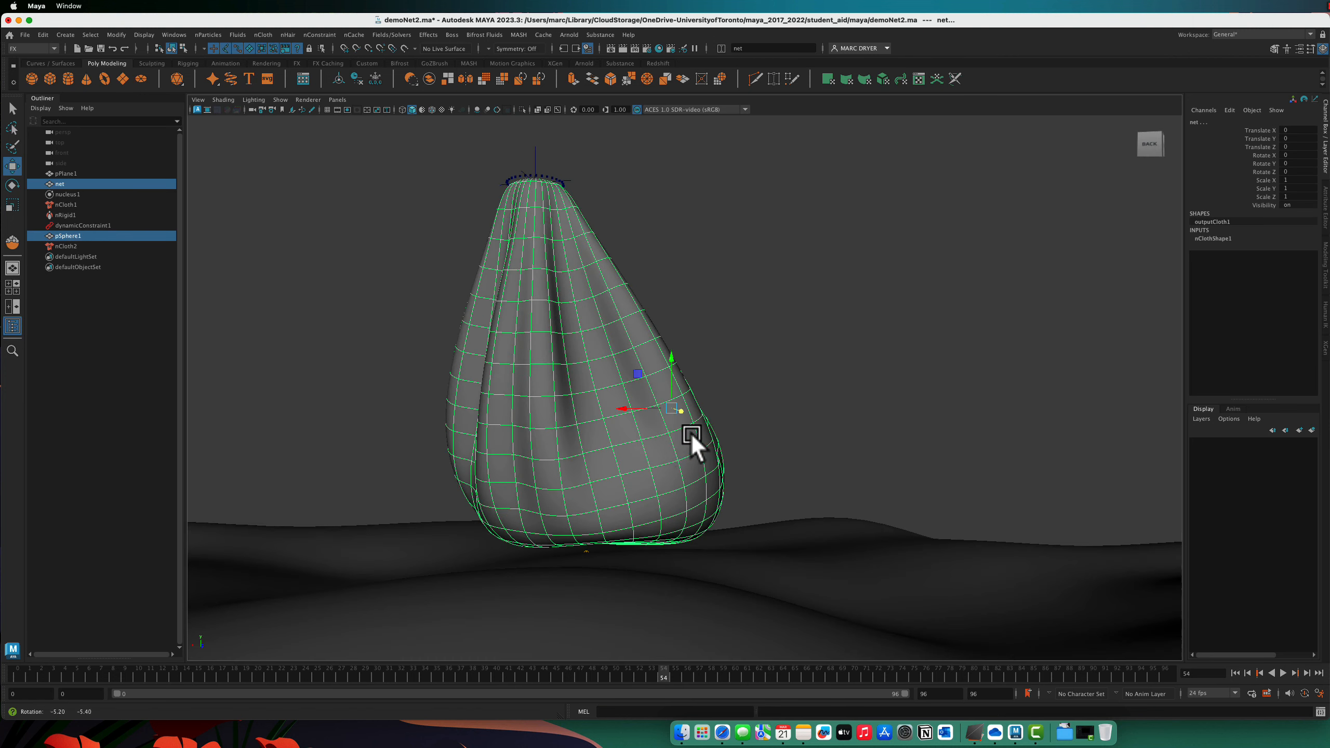
{"action": "middle_click_drag", "start_coordinate": [689, 432], "coordinate": [822, 367], "text": "alt"}
{"action": "right_click_drag", "start_coordinate": [410, 457], "coordinate": [995, 475], "text": "alt"}
{"action": "middle_click_drag", "start_coordinate": [996, 475], "coordinate": [1012, 284], "text": "alt"}
{"action": "right_click_drag", "start_coordinate": [888, 472], "coordinate": [490, 483], "text": "alt"}
{"action": "left_click_drag", "start_coordinate": [491, 483], "coordinate": [594, 488], "text": "alt"}
{"action": "right_click_drag", "start_coordinate": [594, 488], "coordinate": [189, 430], "text": "alt"}
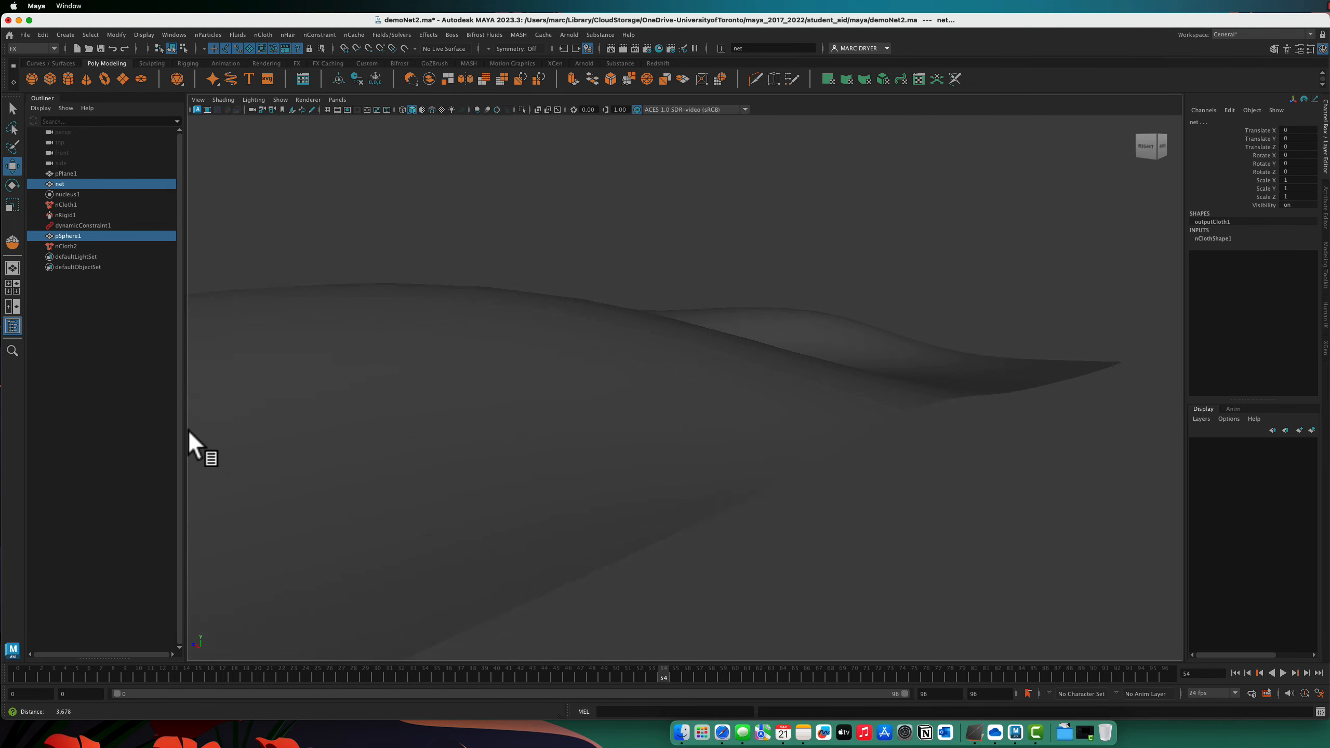
{"action": "middle_click_drag", "start_coordinate": [205, 397], "coordinate": [736, 383], "text": "alt"}
{"action": "right_click_drag", "start_coordinate": [736, 382], "coordinate": [341, 344], "text": "alt"}
{"action": "middle_click_drag", "start_coordinate": [341, 343], "coordinate": [755, 377], "text": "alt"}
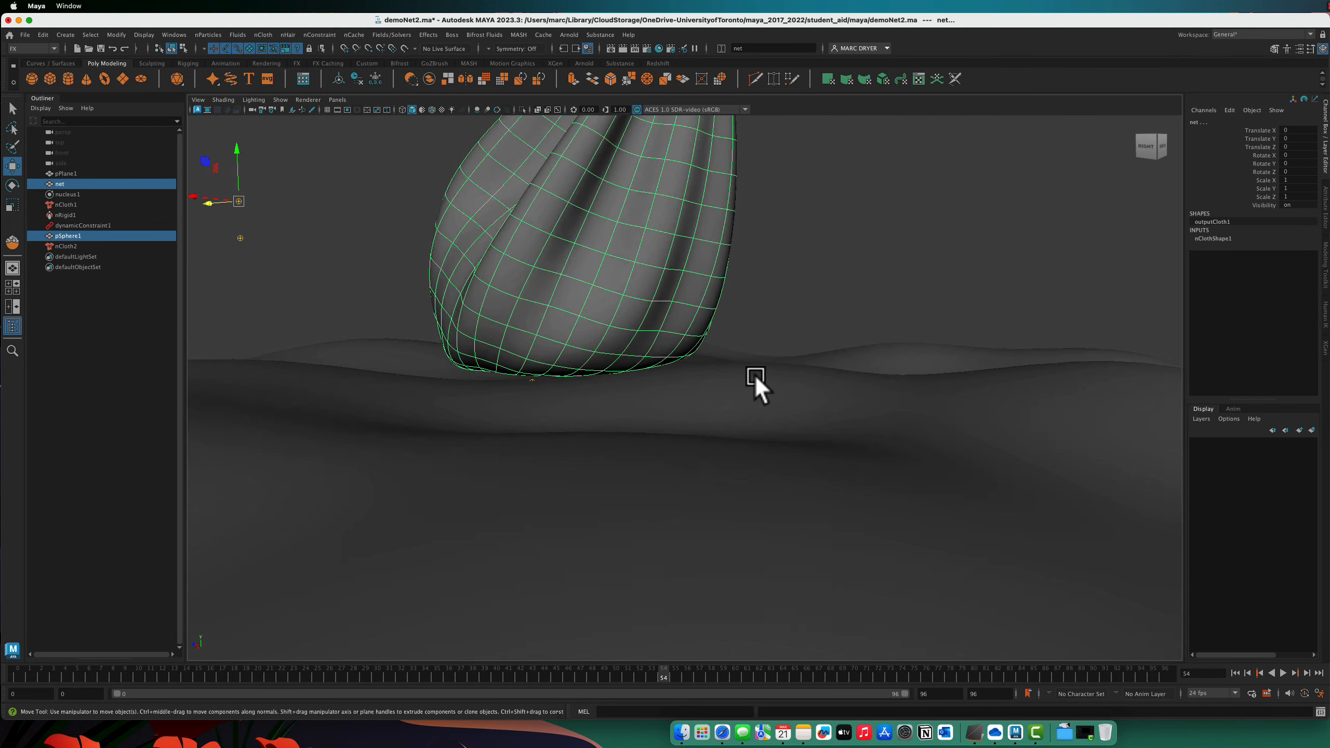
{"action": "right_click_drag", "start_coordinate": [755, 377], "coordinate": [543, 378], "text": "alt"}
{"action": "left_click_drag", "start_coordinate": [543, 377], "coordinate": [443, 382], "text": "alt"}
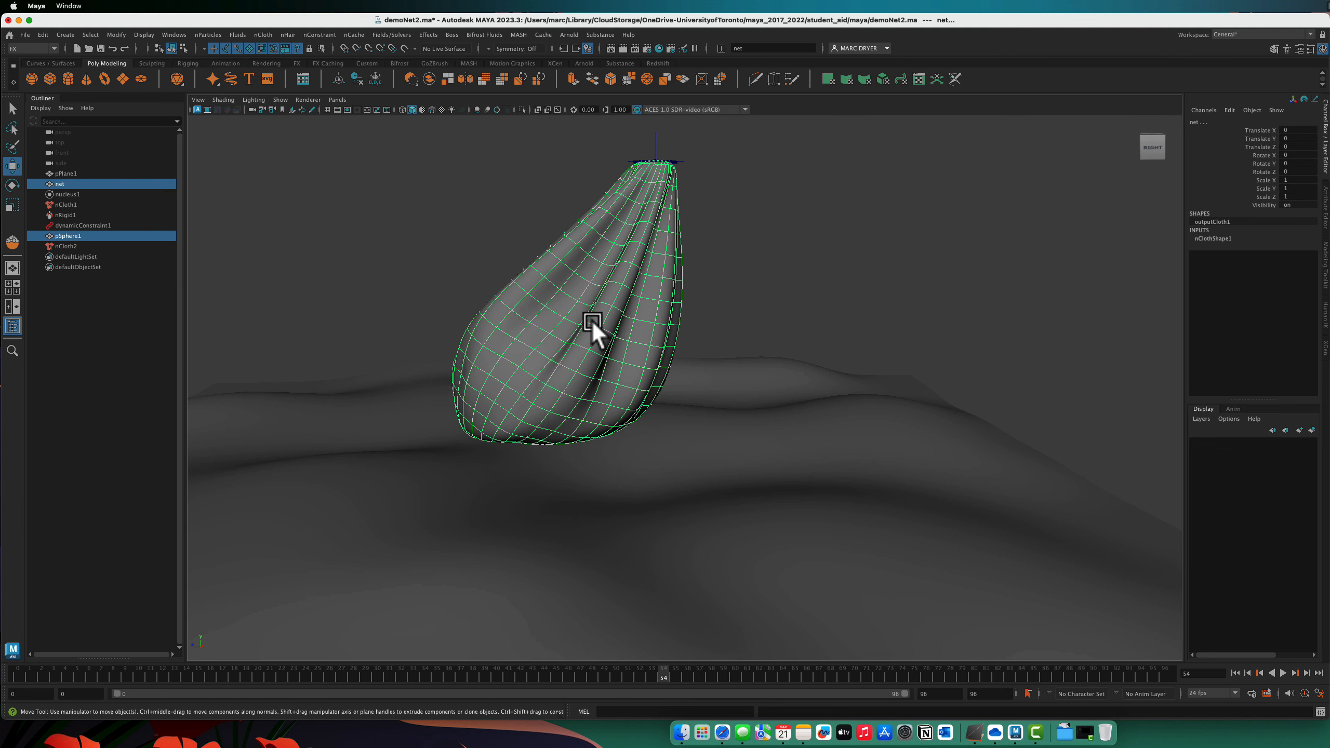
- Set the collision thickness of the net's nClothShape1 to 0.001
{"action": "left_click", "coordinate": [725, 494]}
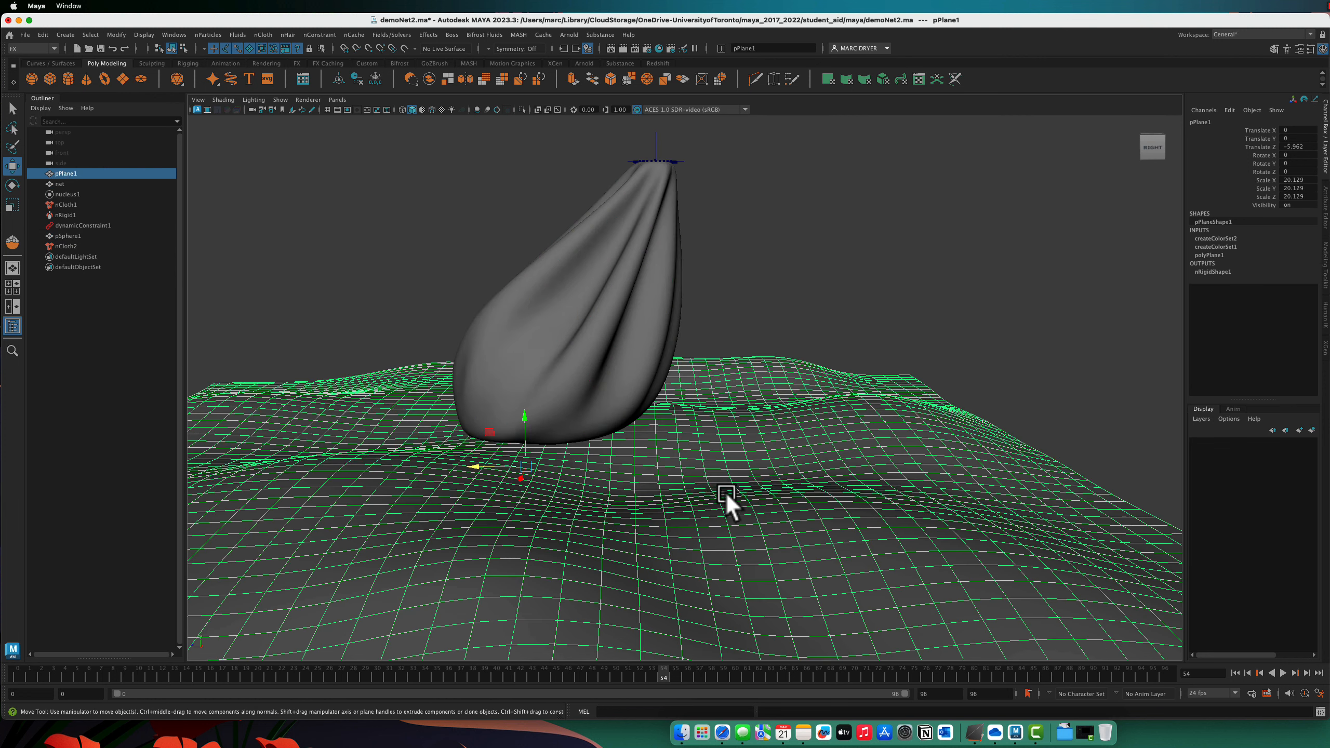
{"action": "left_click", "coordinate": [595, 362]}
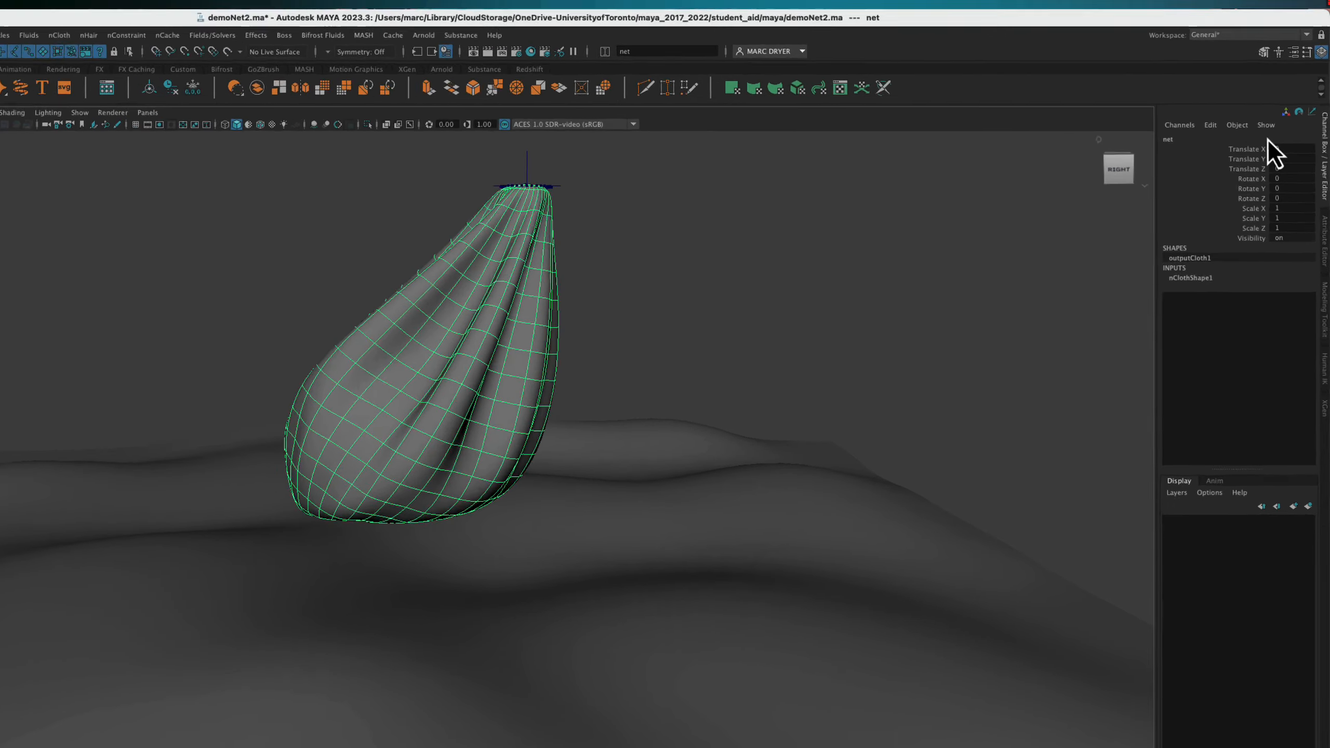
{"action": "key", "text": "ctrl+a"}
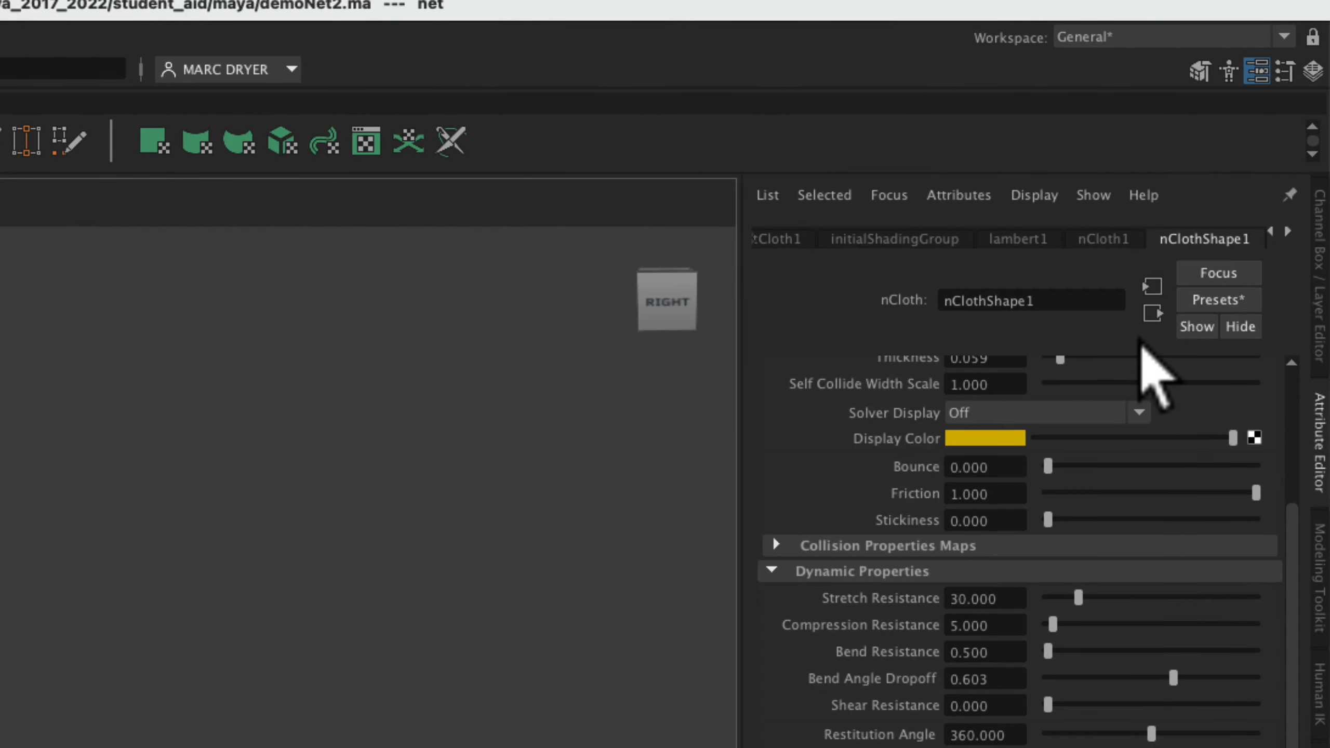
{"action": "scroll", "coordinate": [1052, 555], "scroll_direction": "up", "scroll_amount": 5}
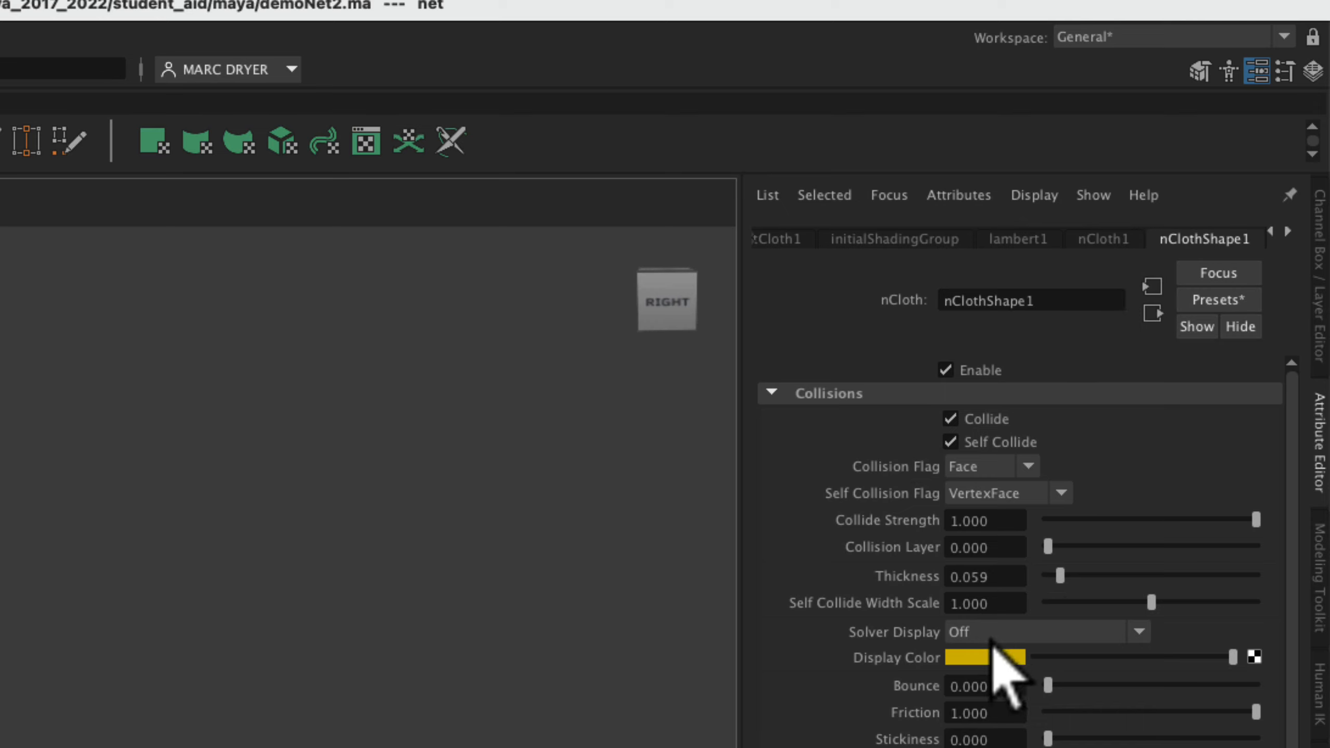
{"action": "left_click_drag", "start_coordinate": [995, 574], "coordinate": [908, 576]}
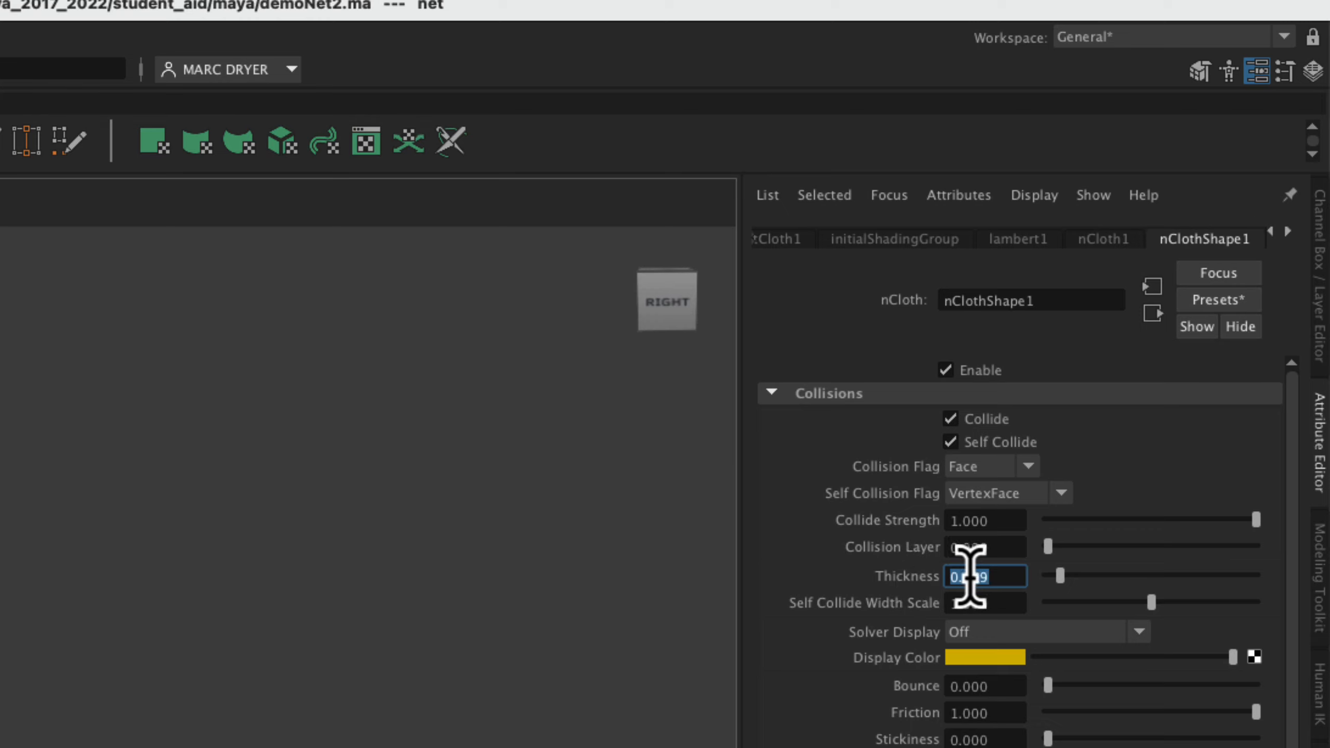
{"action": "left_click_drag", "start_coordinate": [990, 580], "coordinate": [1006, 590]}
{"action": "type", "text": "01"}
{"action": "key", "text": "Return"}
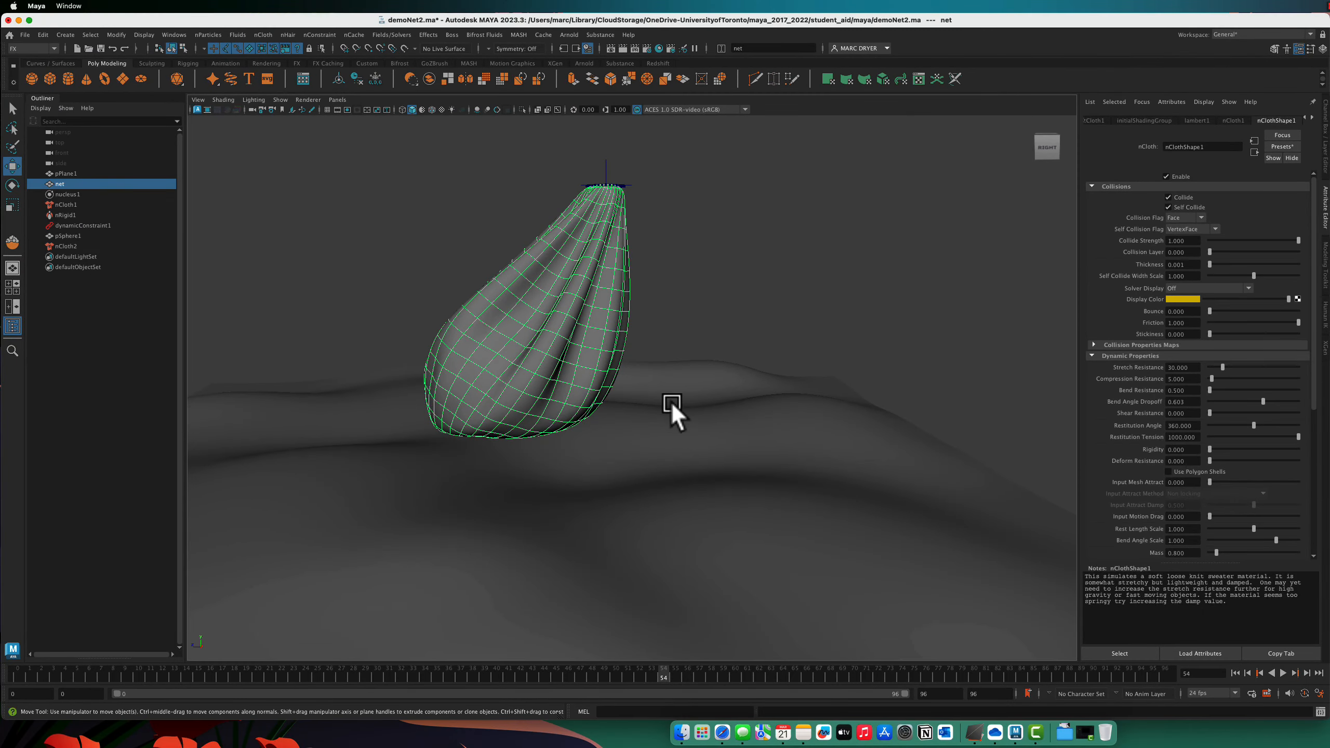
- Set the collision thickness of the ground plane's nRigidShape1 to 0.001
{"action": "left_click", "coordinate": [418, 623]}
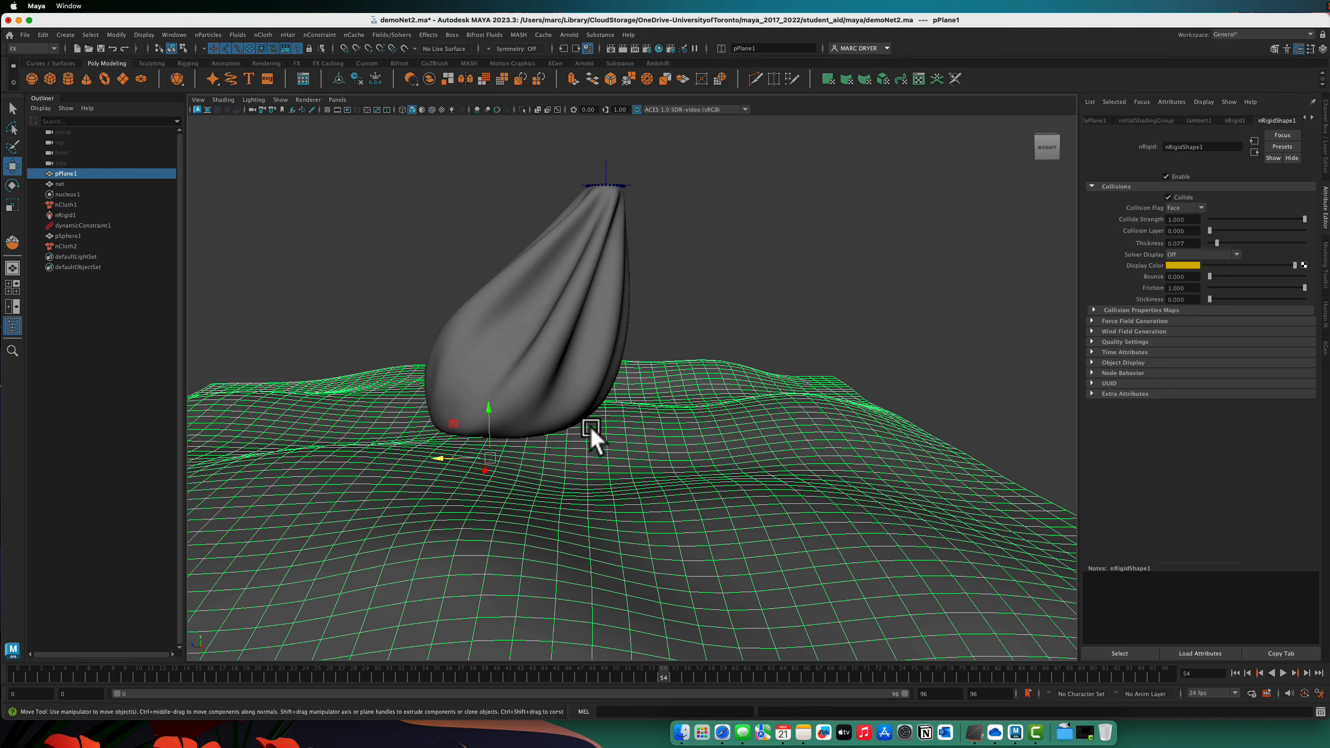
{"action": "left_click_drag", "start_coordinate": [519, 454], "coordinate": [590, 418]}
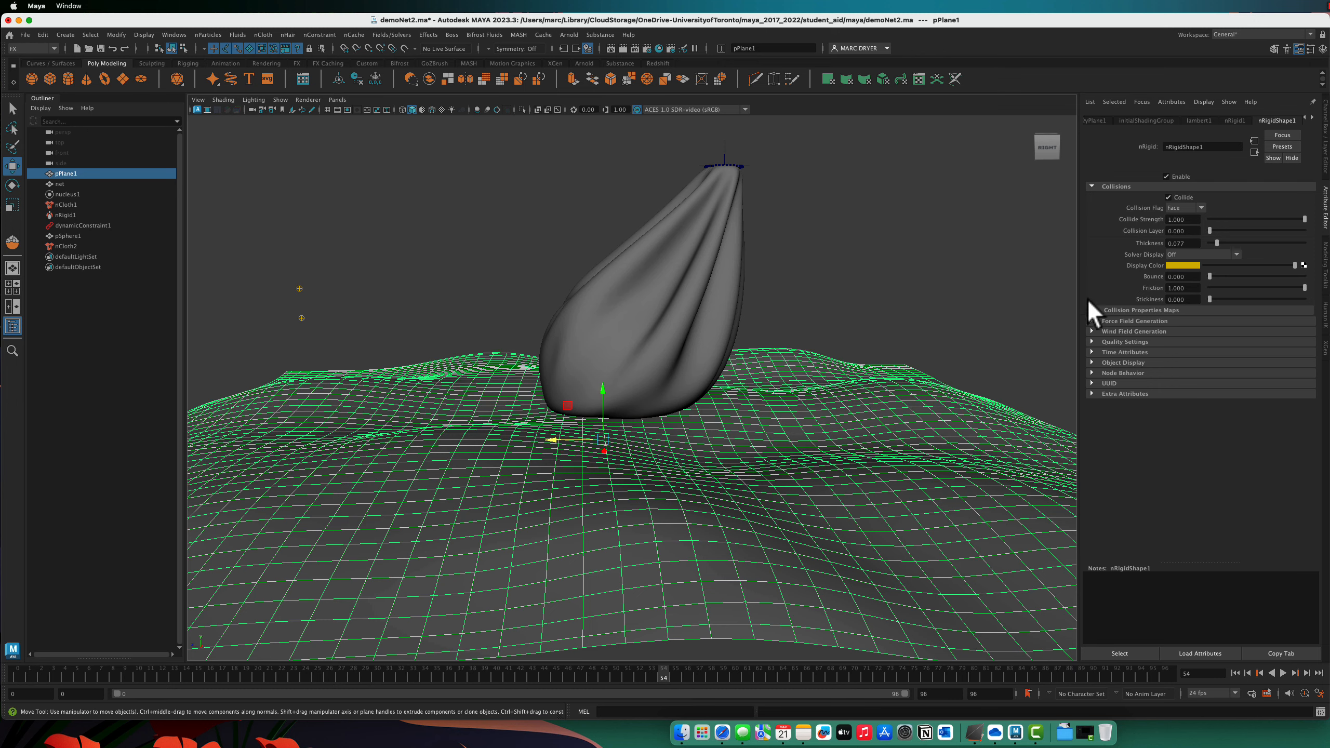
{"action": "double_click", "coordinate": [1182, 243]}
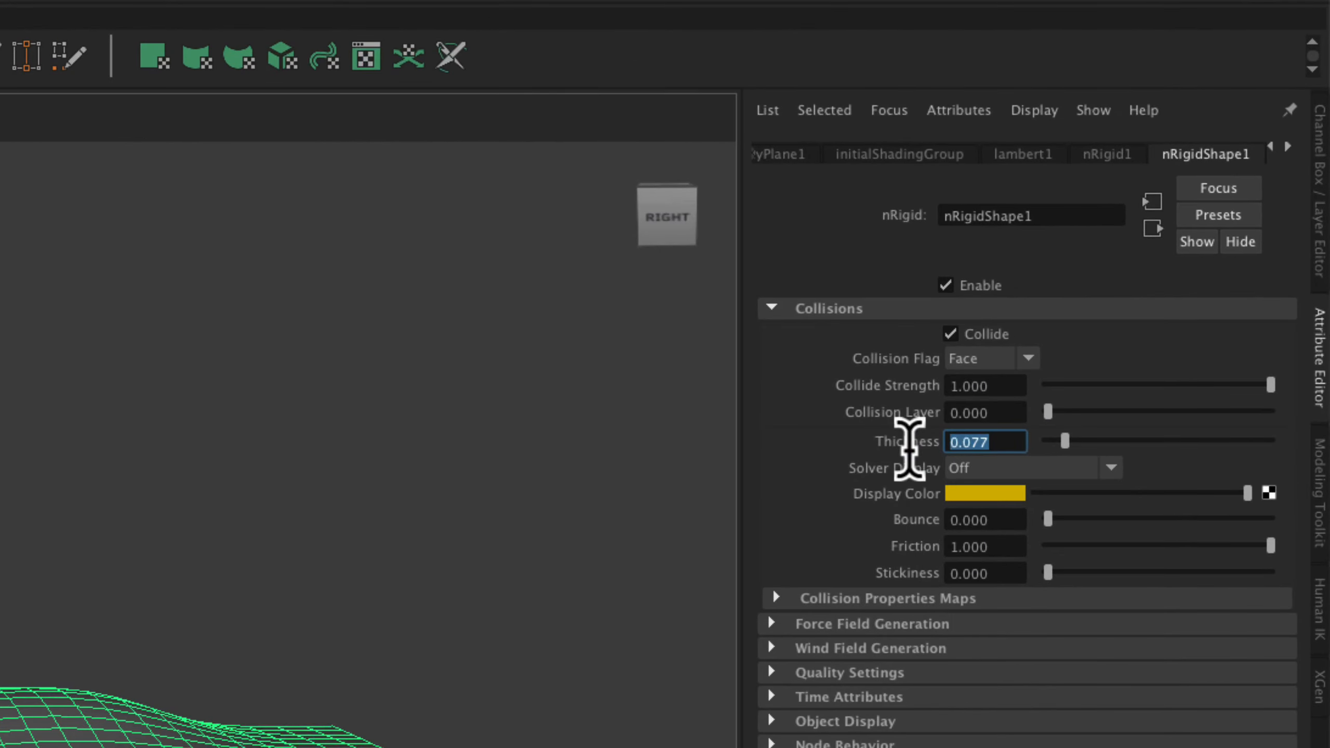
{"action": "type", "text": "0.001"}
{"action": "key", "text": "Return"}
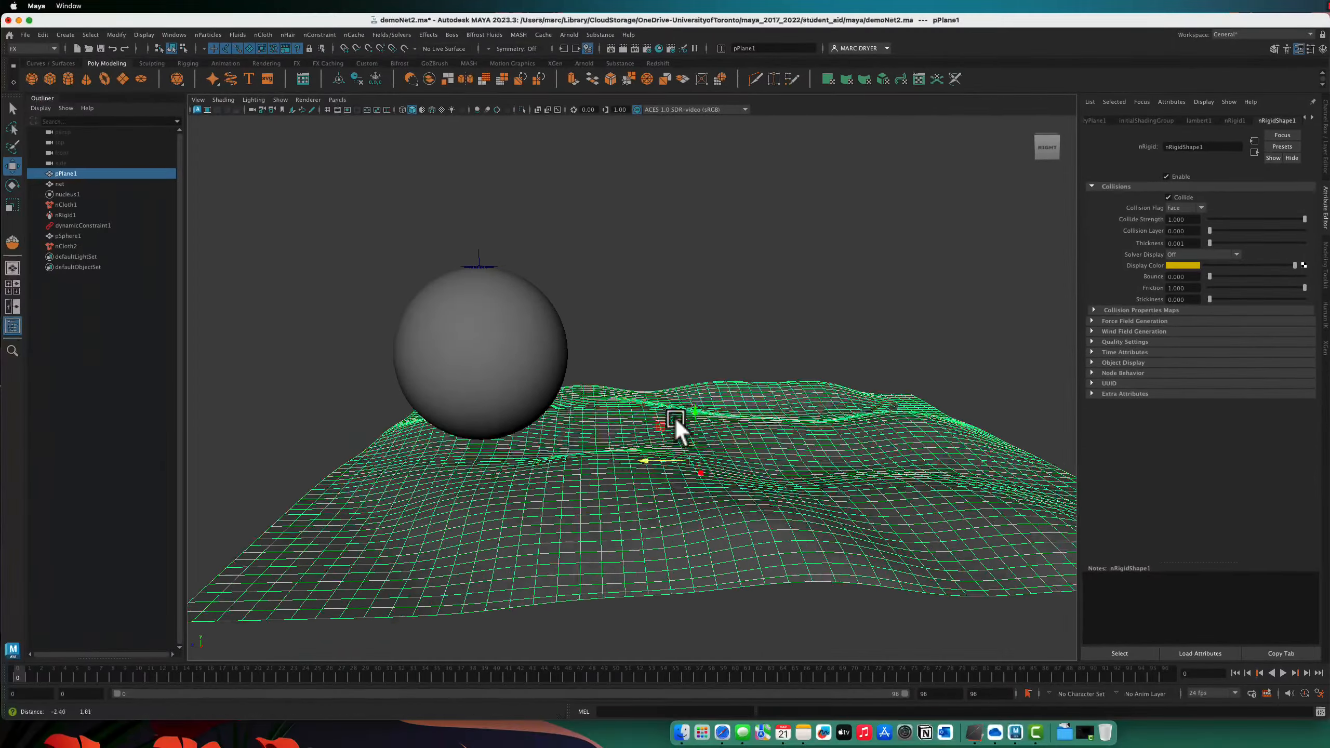
- Play the simulation from the start to about frame 52, examine the contact between net and ground, and select the net
{"action": "left_click_drag", "start_coordinate": [674, 419], "coordinate": [640, 376], "text": "alt"}
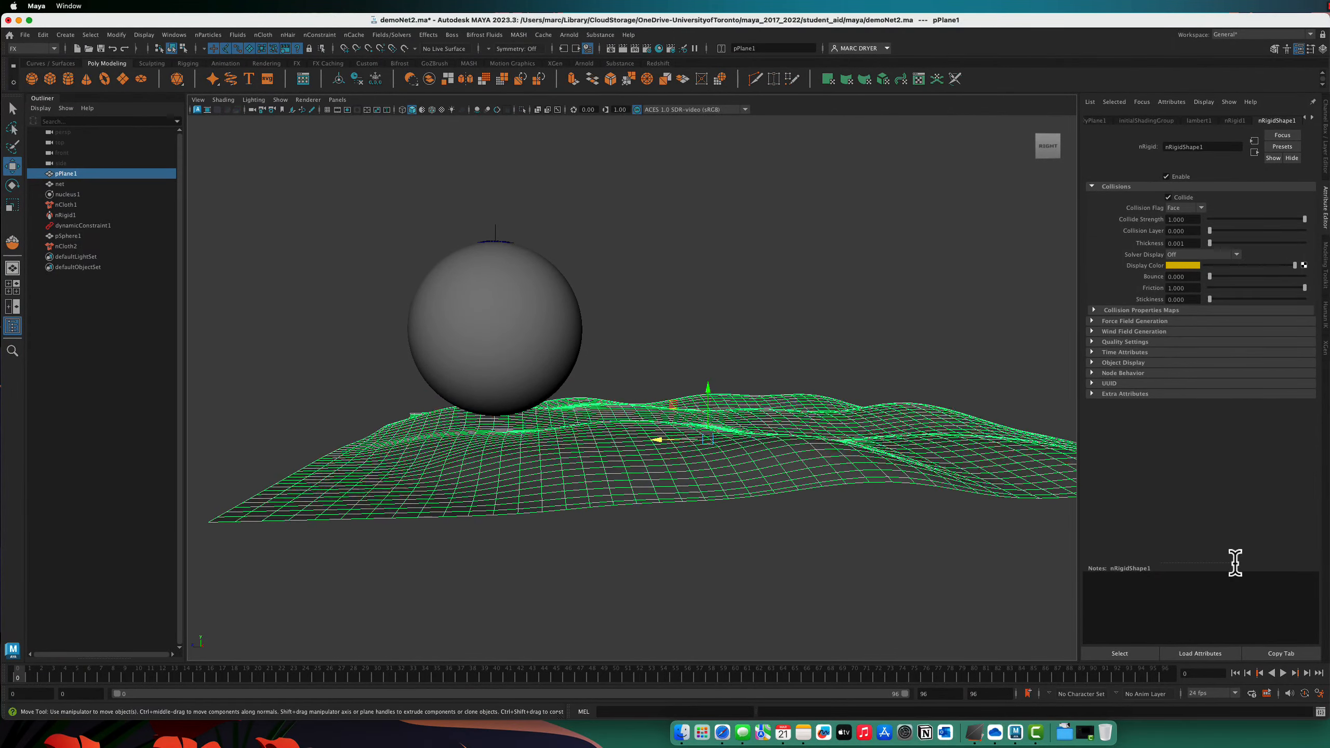
{"action": "left_click", "coordinate": [1282, 674]}
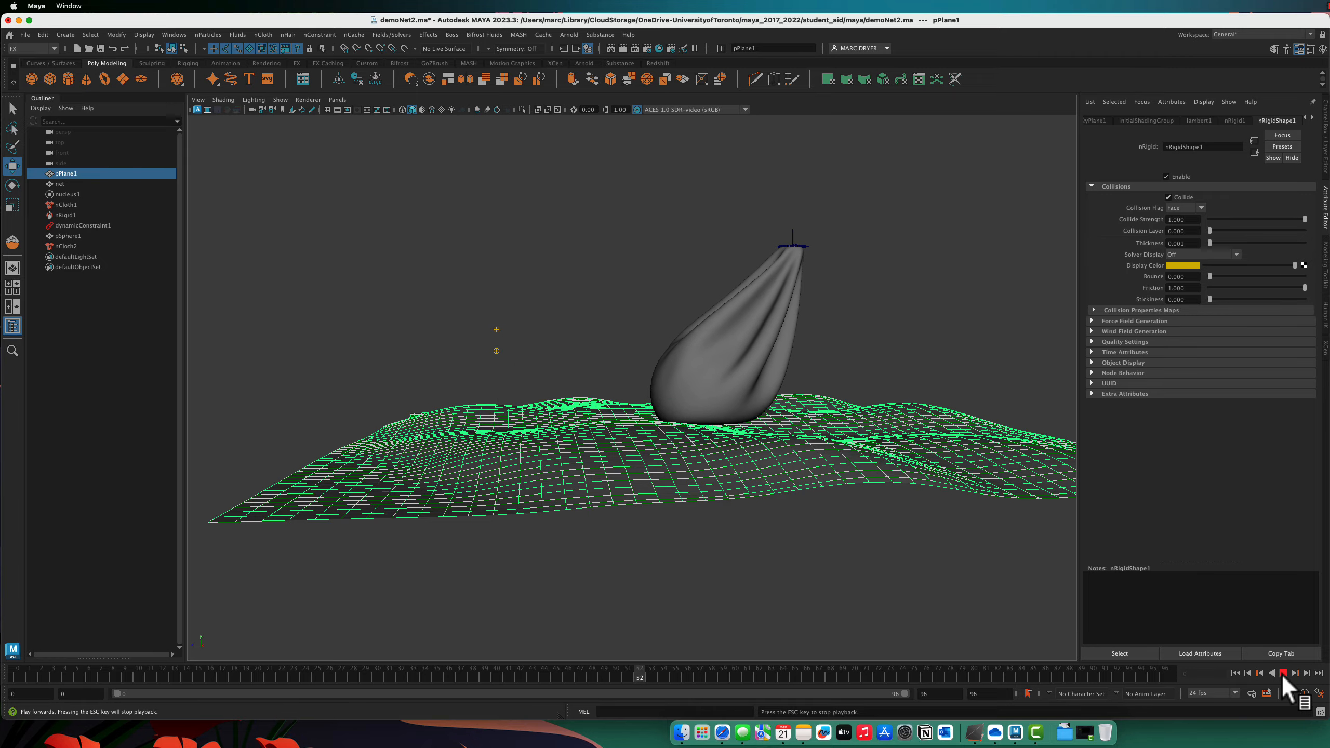
{"action": "left_click", "coordinate": [1282, 673]}
{"action": "left_click_drag", "start_coordinate": [1011, 627], "coordinate": [814, 361], "text": "alt"}
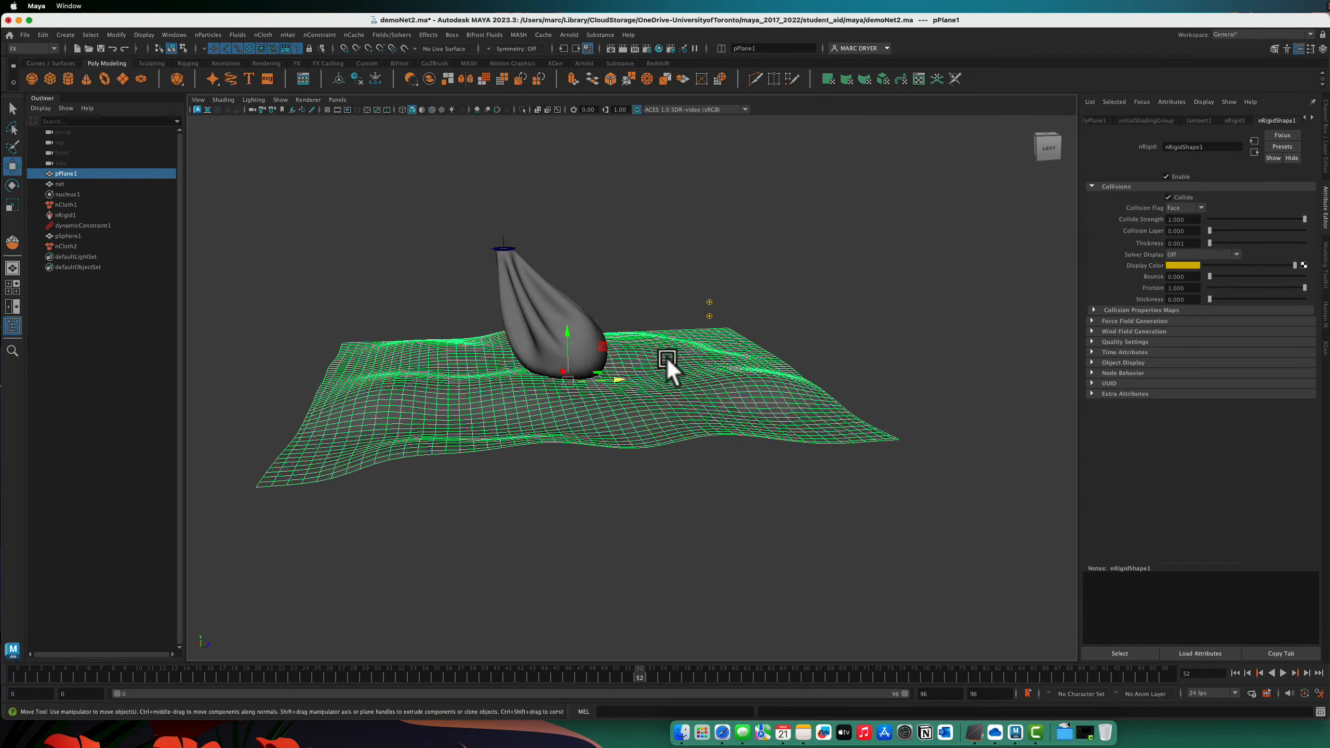
{"action": "right_click_drag", "start_coordinate": [665, 356], "coordinate": [817, 362], "text": "alt"}
{"action": "left_click_drag", "start_coordinate": [593, 390], "coordinate": [539, 406], "text": "alt"}
{"action": "right_click_drag", "start_coordinate": [539, 407], "coordinate": [621, 541], "text": "alt"}
{"action": "left_click_drag", "start_coordinate": [621, 542], "coordinate": [635, 511], "text": "alt"}
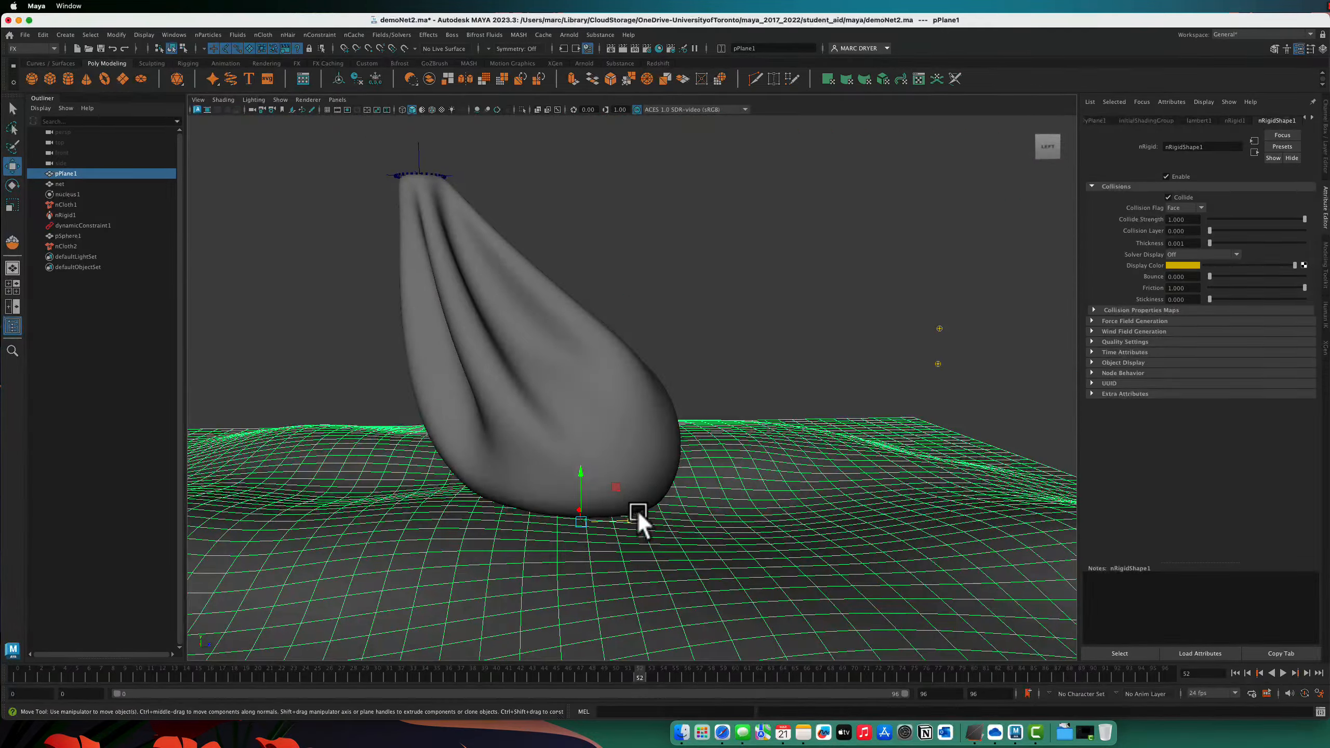
{"action": "left_click", "coordinate": [653, 419]}
{"action": "left_click_drag", "start_coordinate": [692, 409], "coordinate": [550, 367], "text": "alt"}
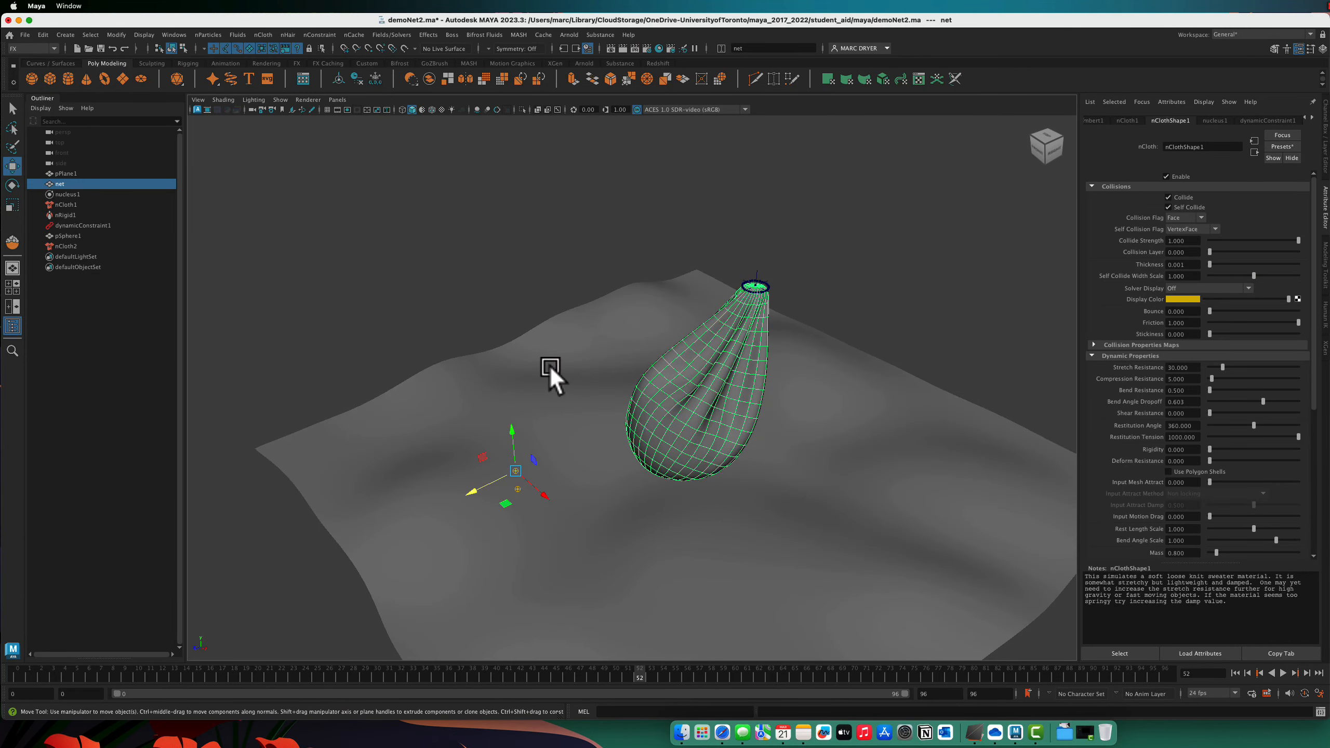
- Duplicate the simulated net in its frame 52 pose and return the timeline to the start
{"action": "left_click", "coordinate": [65, 35]}
{"action": "left_click", "coordinate": [46, 34]}
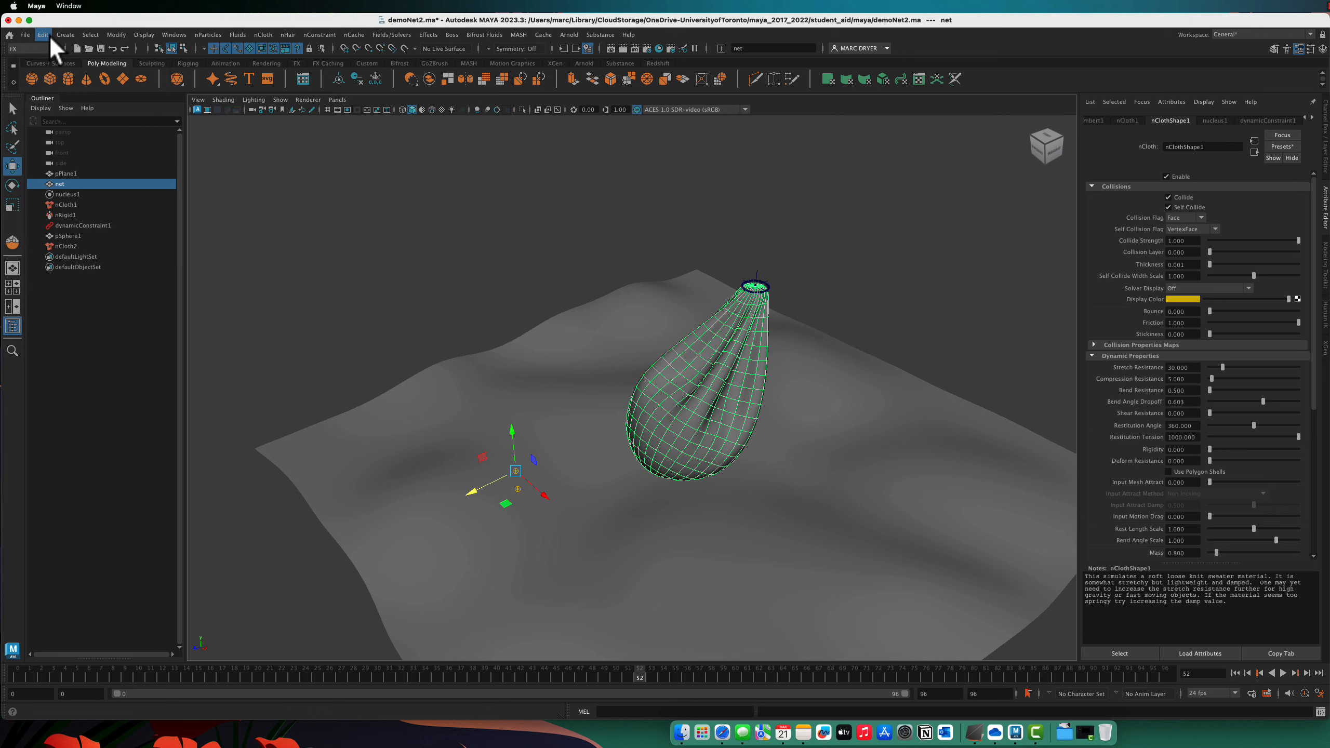
{"action": "left_click", "coordinate": [42, 33]}
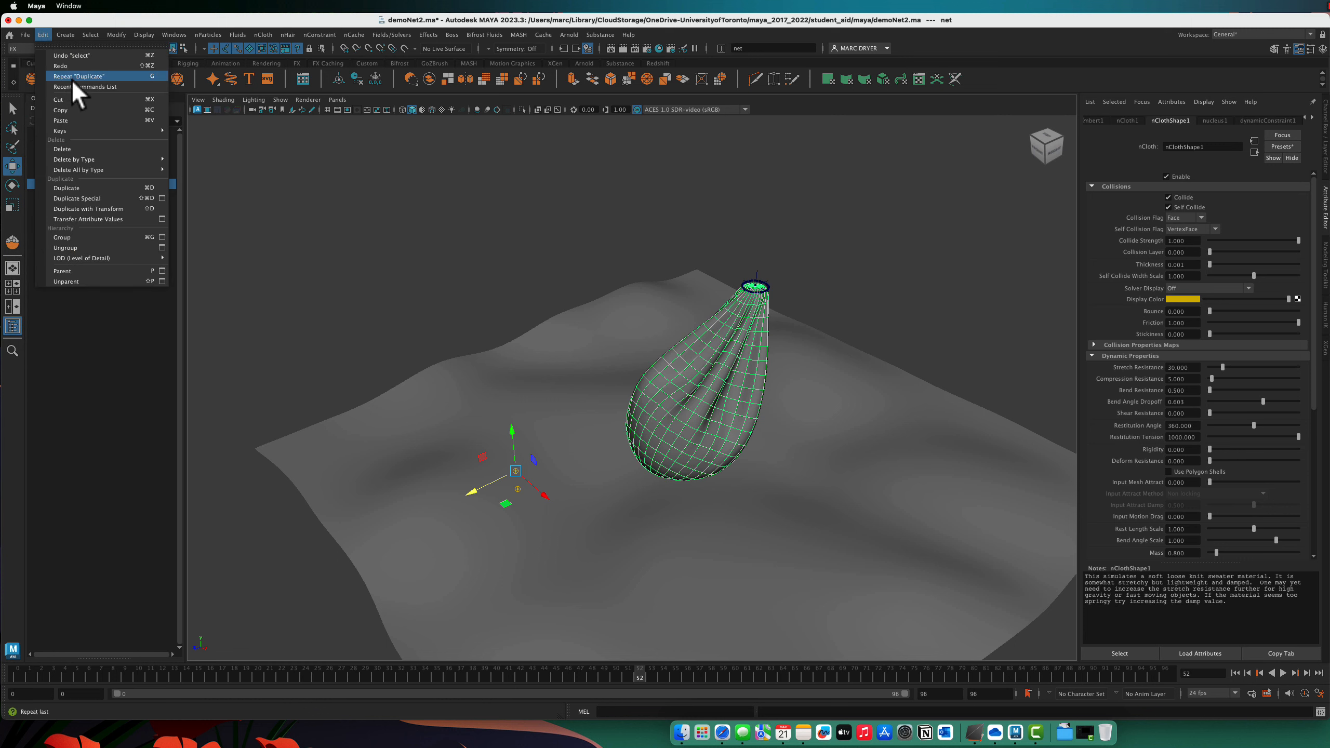
{"action": "left_click", "coordinate": [97, 186]}
{"action": "left_click_drag", "start_coordinate": [592, 378], "coordinate": [550, 365], "text": "alt"}
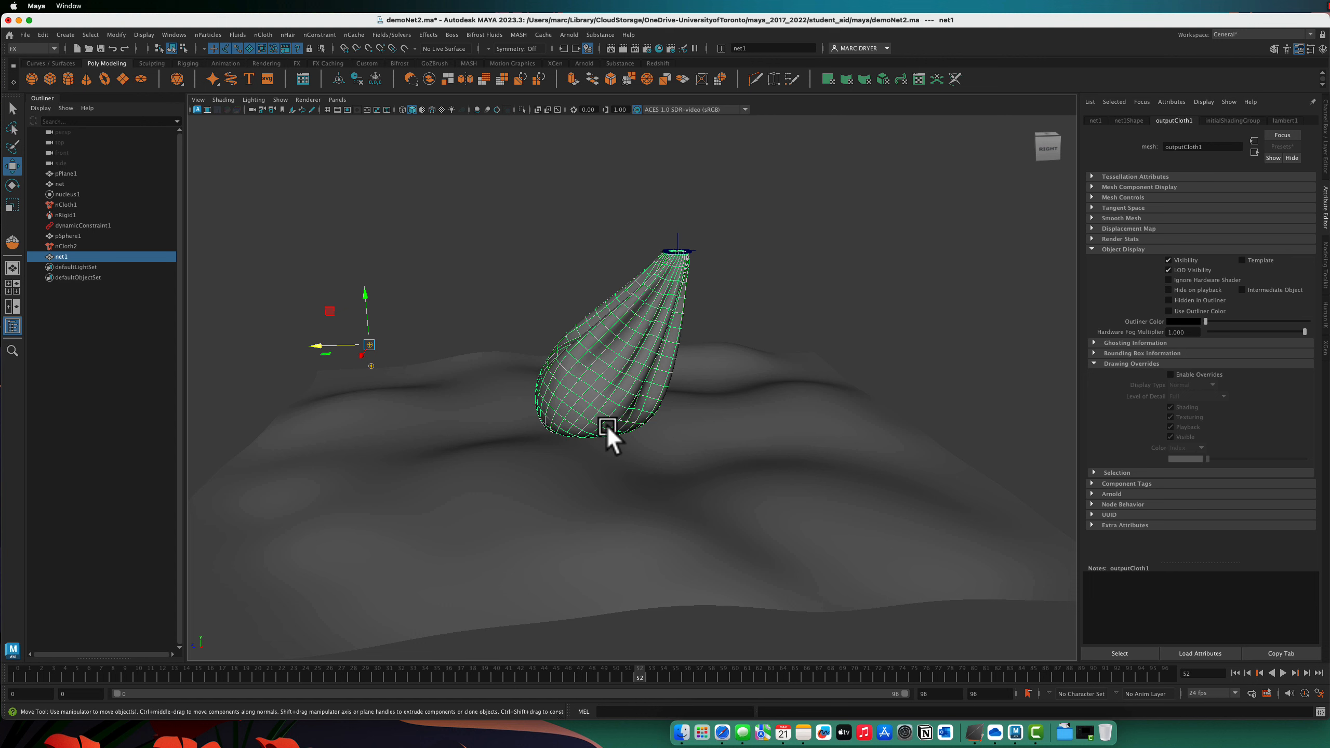
{"action": "left_click", "coordinate": [1236, 674]}
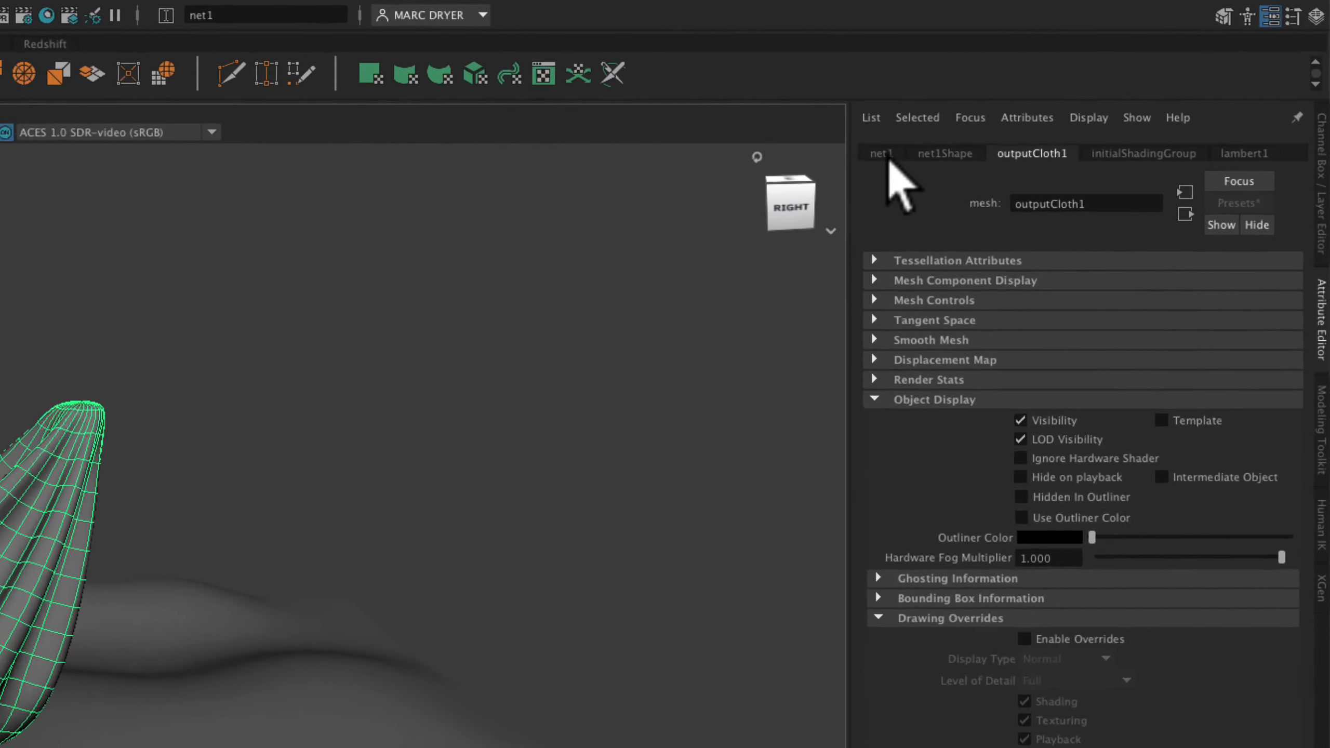
- Examine the duplicate net's transform and compare its two shape nodes, net1Shape and outputCloth1, including their object display settings
{"action": "left_click", "coordinate": [894, 153]}
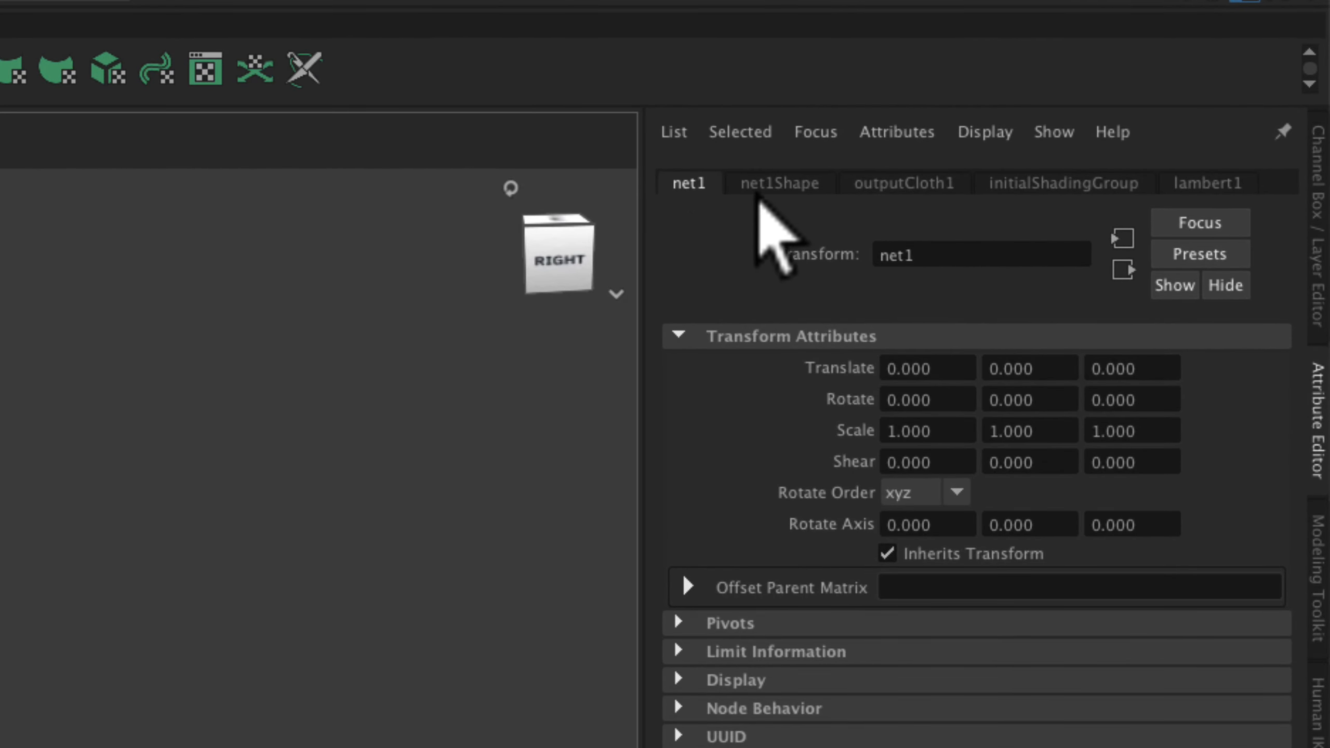
{"action": "left_click", "coordinate": [762, 190]}
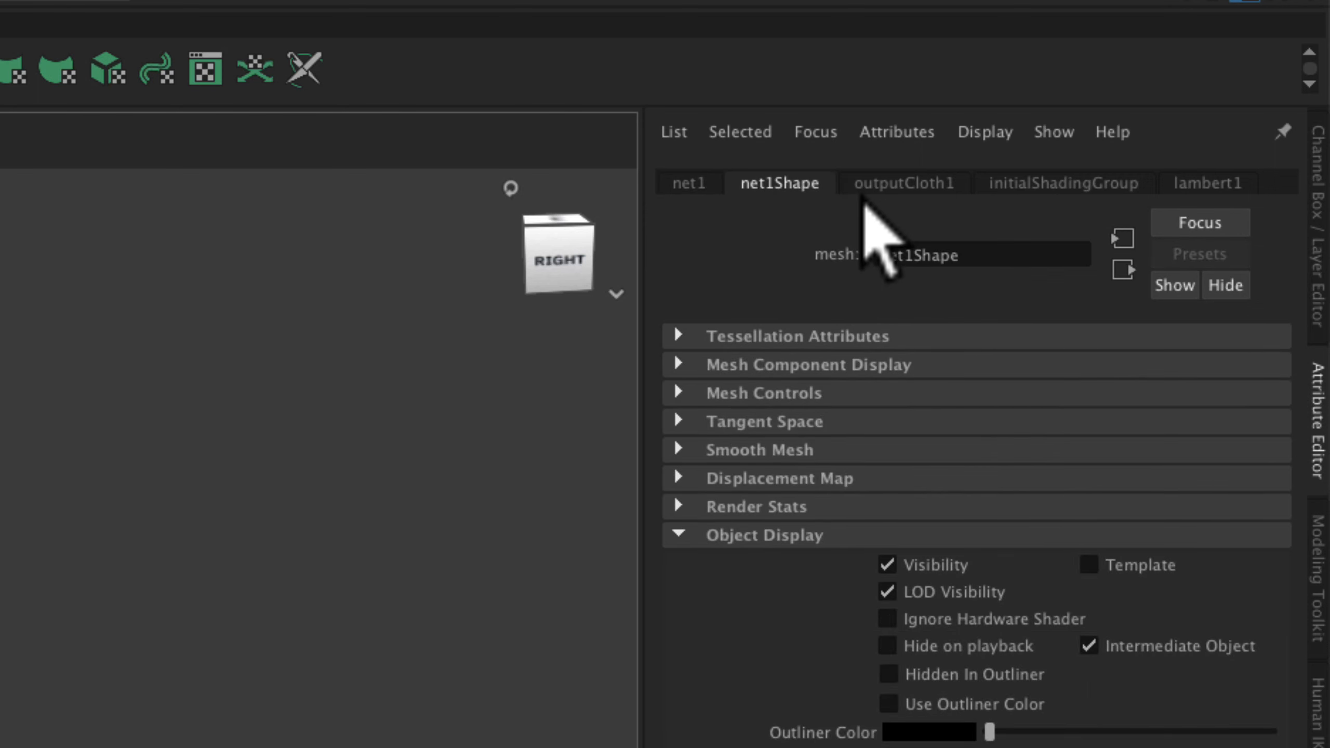
{"action": "left_click", "coordinate": [890, 186]}
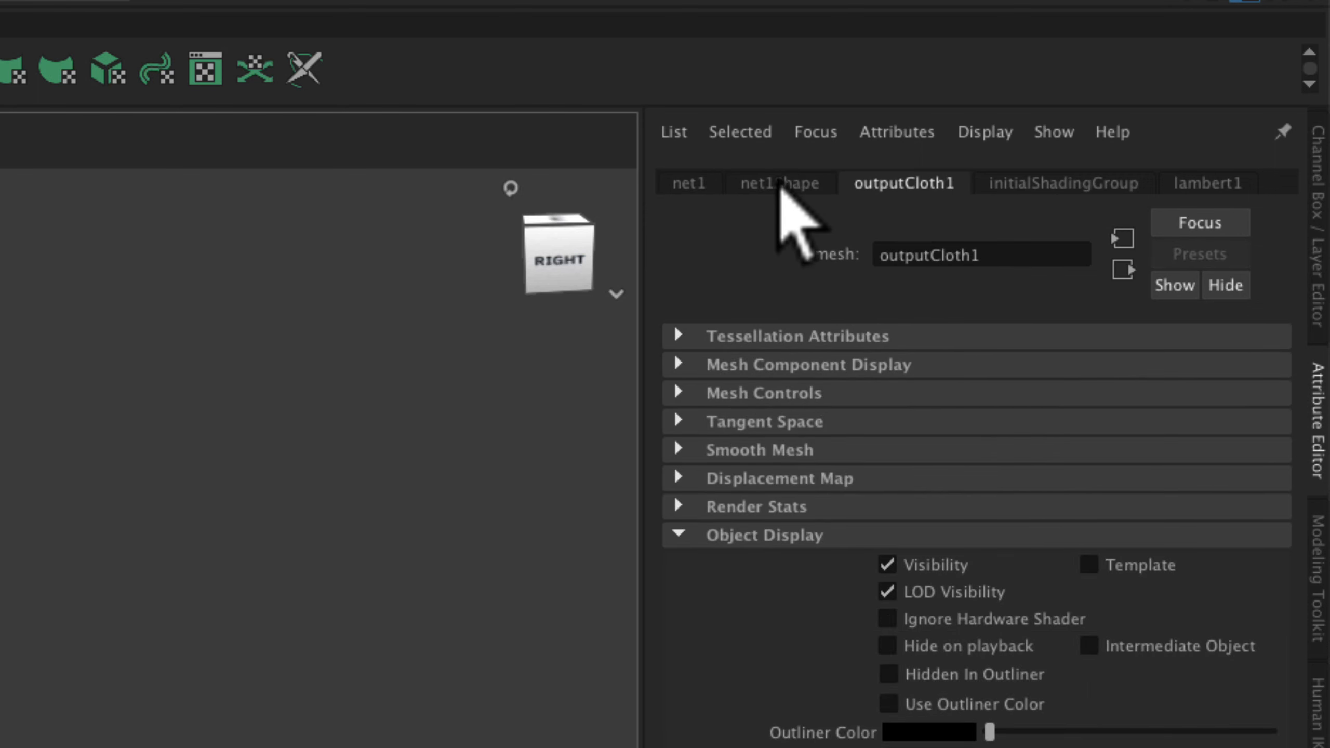
{"action": "left_click", "coordinate": [780, 184]}
{"action": "left_click", "coordinate": [866, 181]}
{"action": "left_click", "coordinate": [772, 186]}
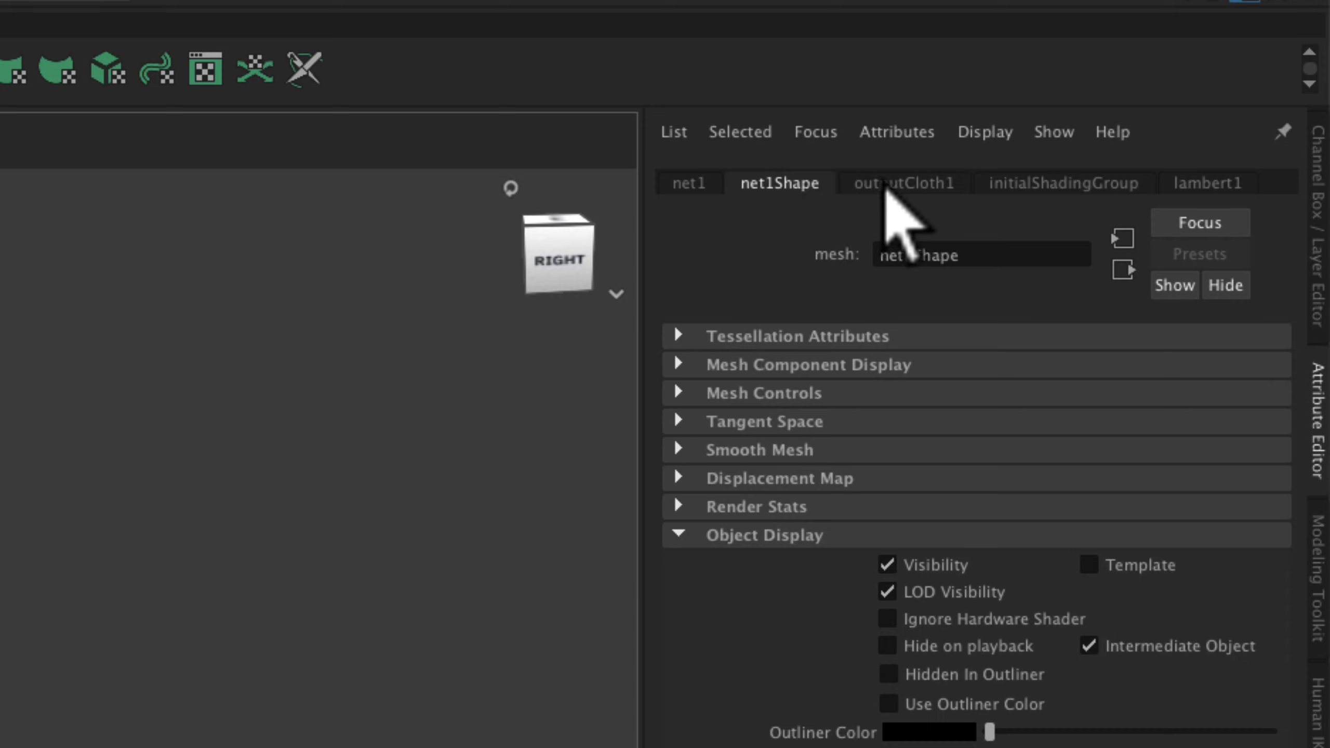
{"action": "left_click", "coordinate": [882, 185]}
{"action": "left_click", "coordinate": [786, 186]}
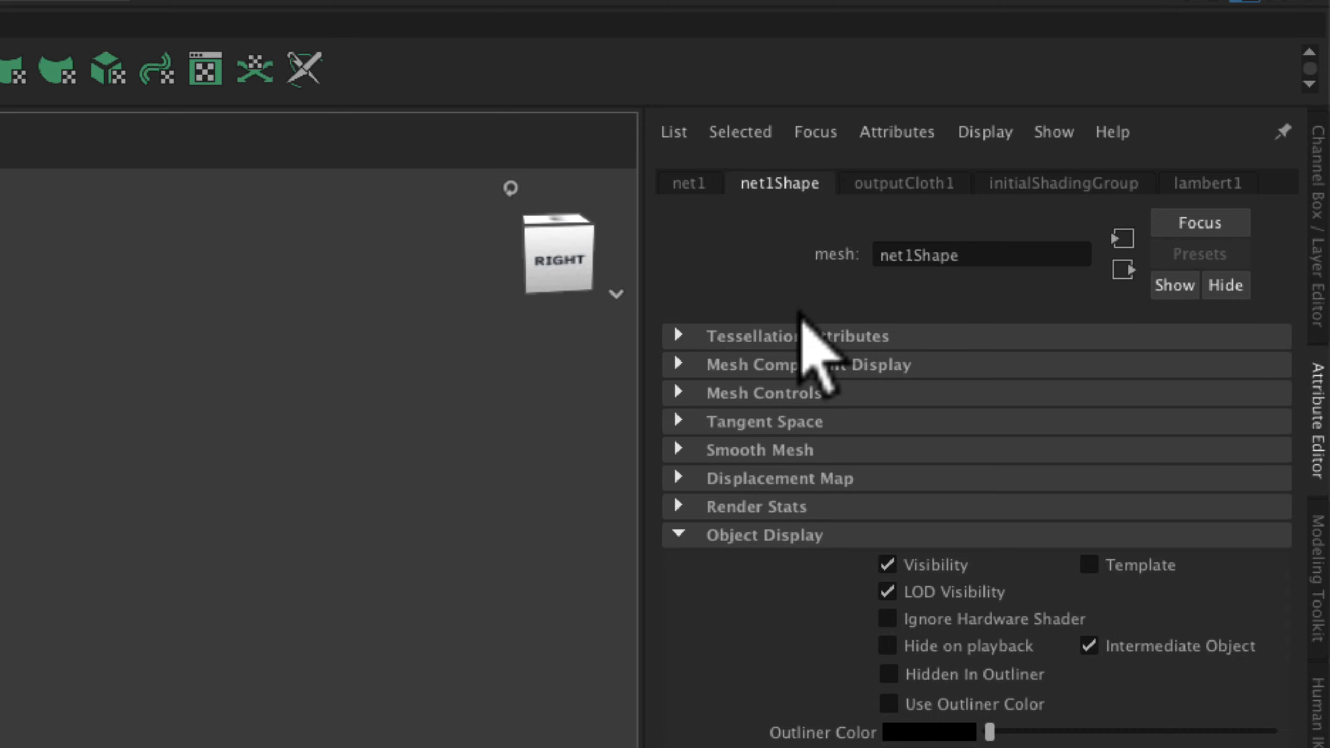